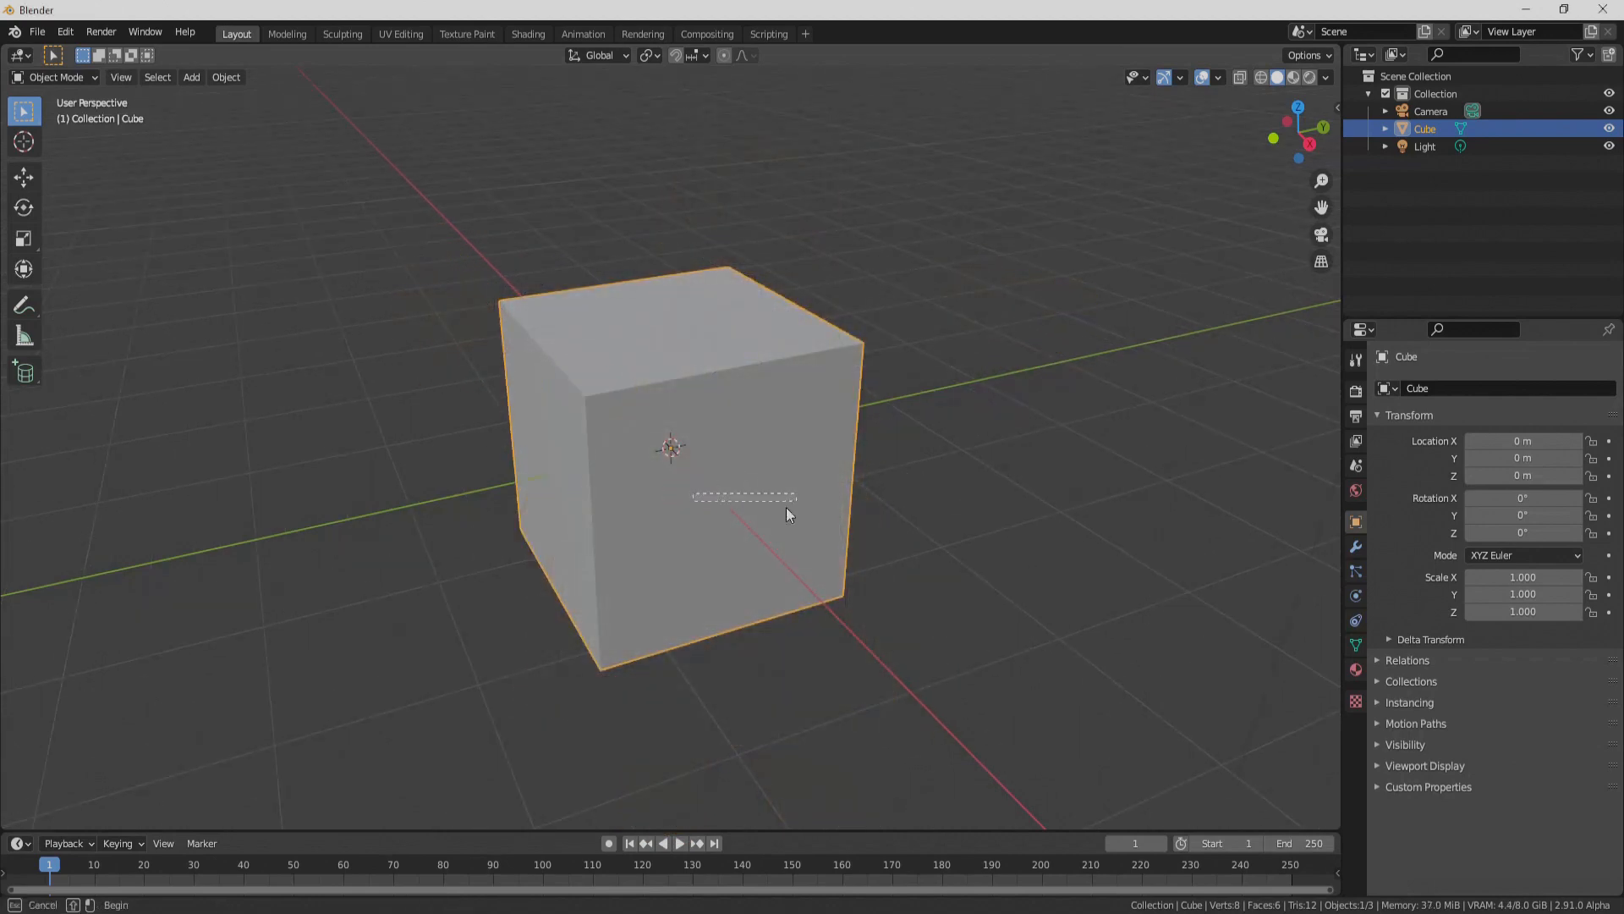
Step: Duplicate the cube, move the copy about 1 m along X, and add the original cube to the selection as the active object
{"action": "middle_click_drag", "start_coordinate": [844, 518], "coordinate": [858, 413]}
{"action": "key", "text": "shift+d"}
{"action": "right_click", "coordinate": [859, 476]}
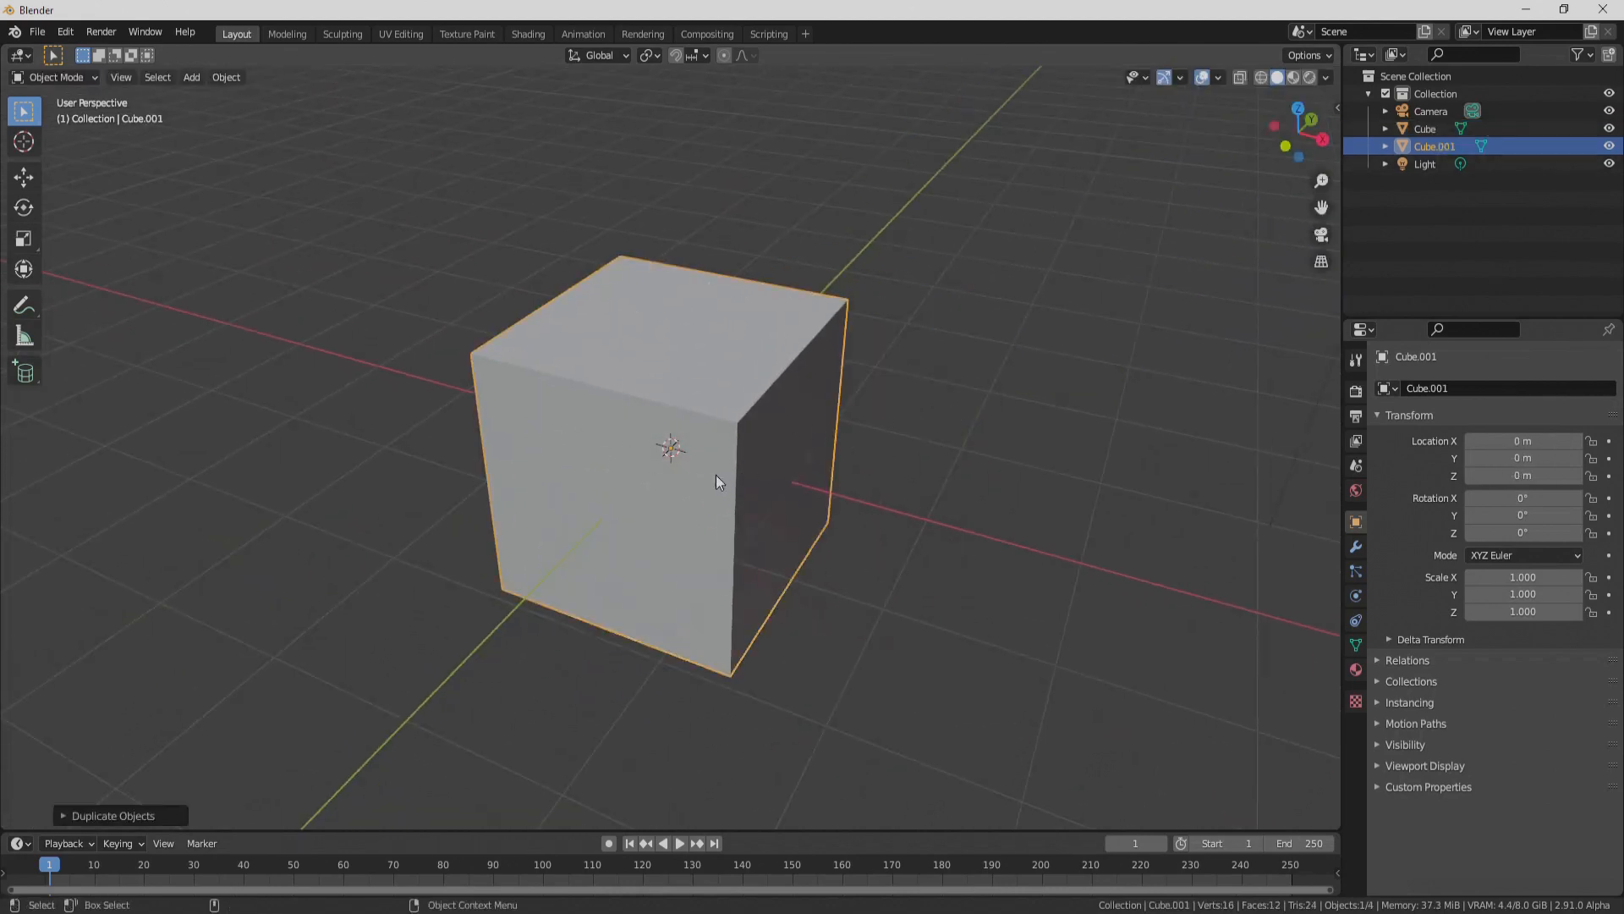
{"action": "key", "text": "shift+space"}
{"action": "key", "text": "g"}
{"action": "left_click_drag", "start_coordinate": [707, 458], "coordinate": [830, 494]}
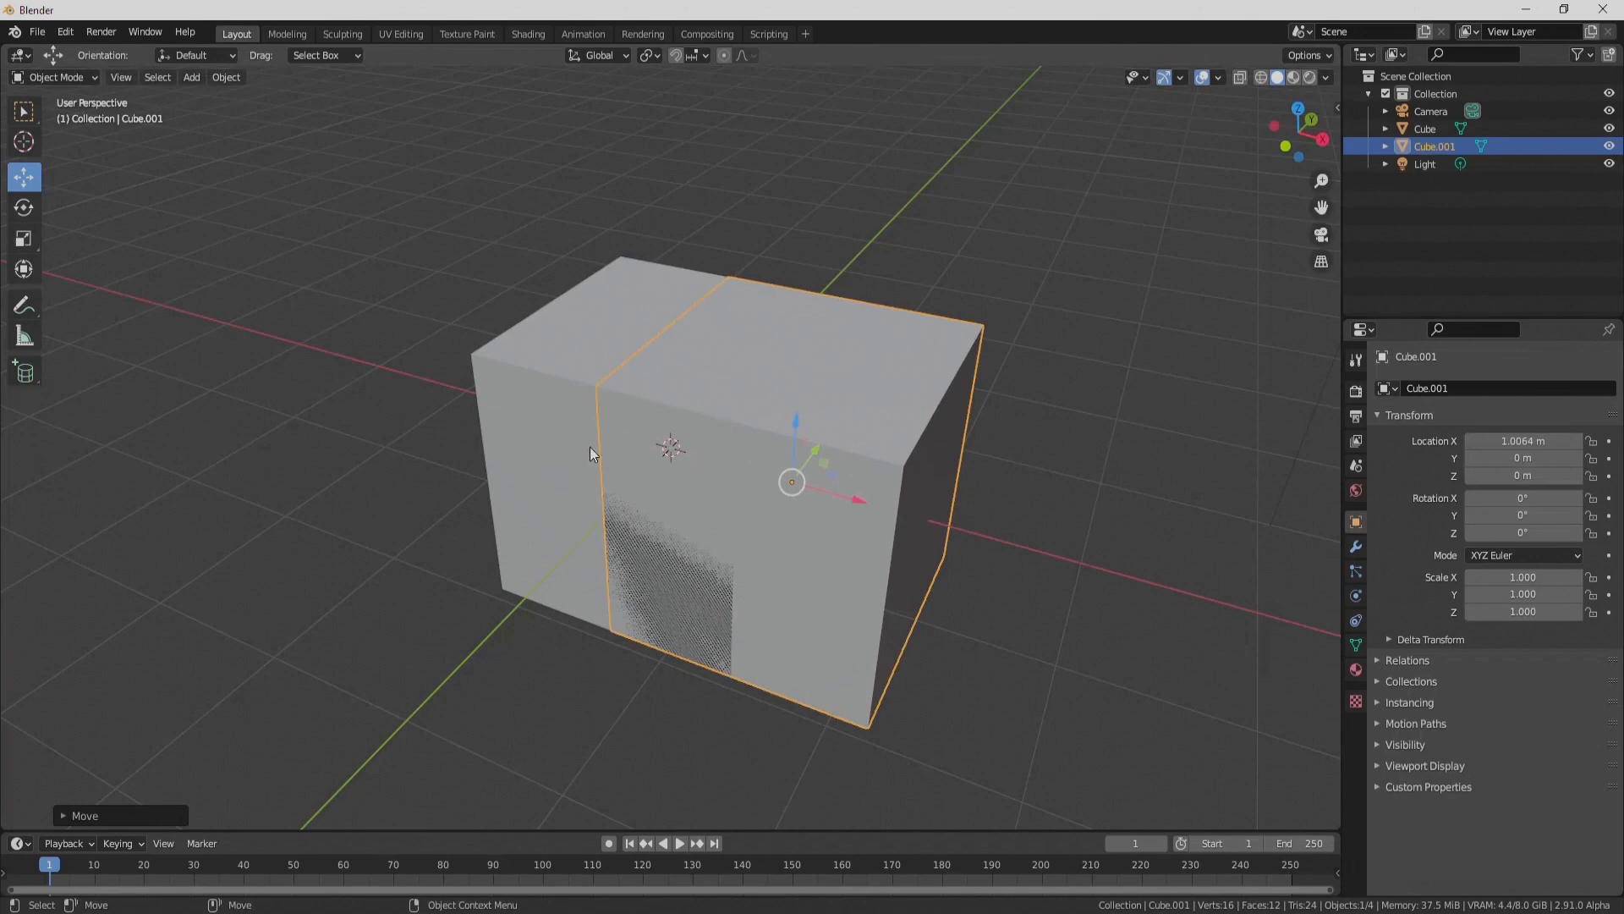
{"action": "left_click", "coordinate": [570, 435], "text": "shift"}
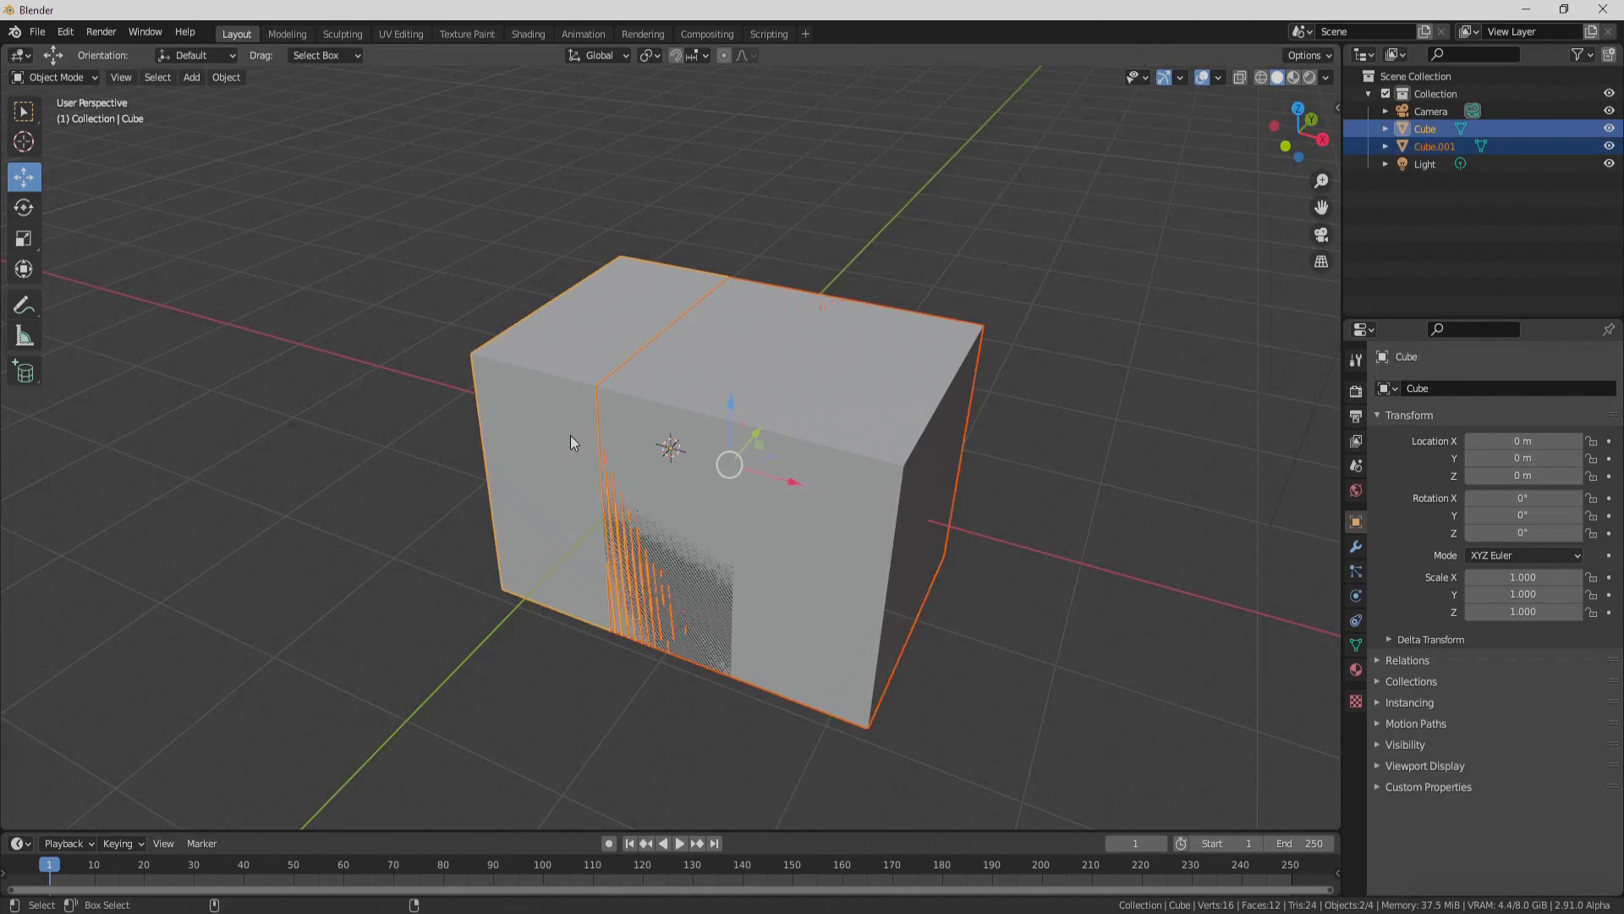
Step: Find the Bool Tool add-on in the preferences by searching for "bool" and examine its details and shortcut list
{"action": "left_click", "coordinate": [64, 35]}
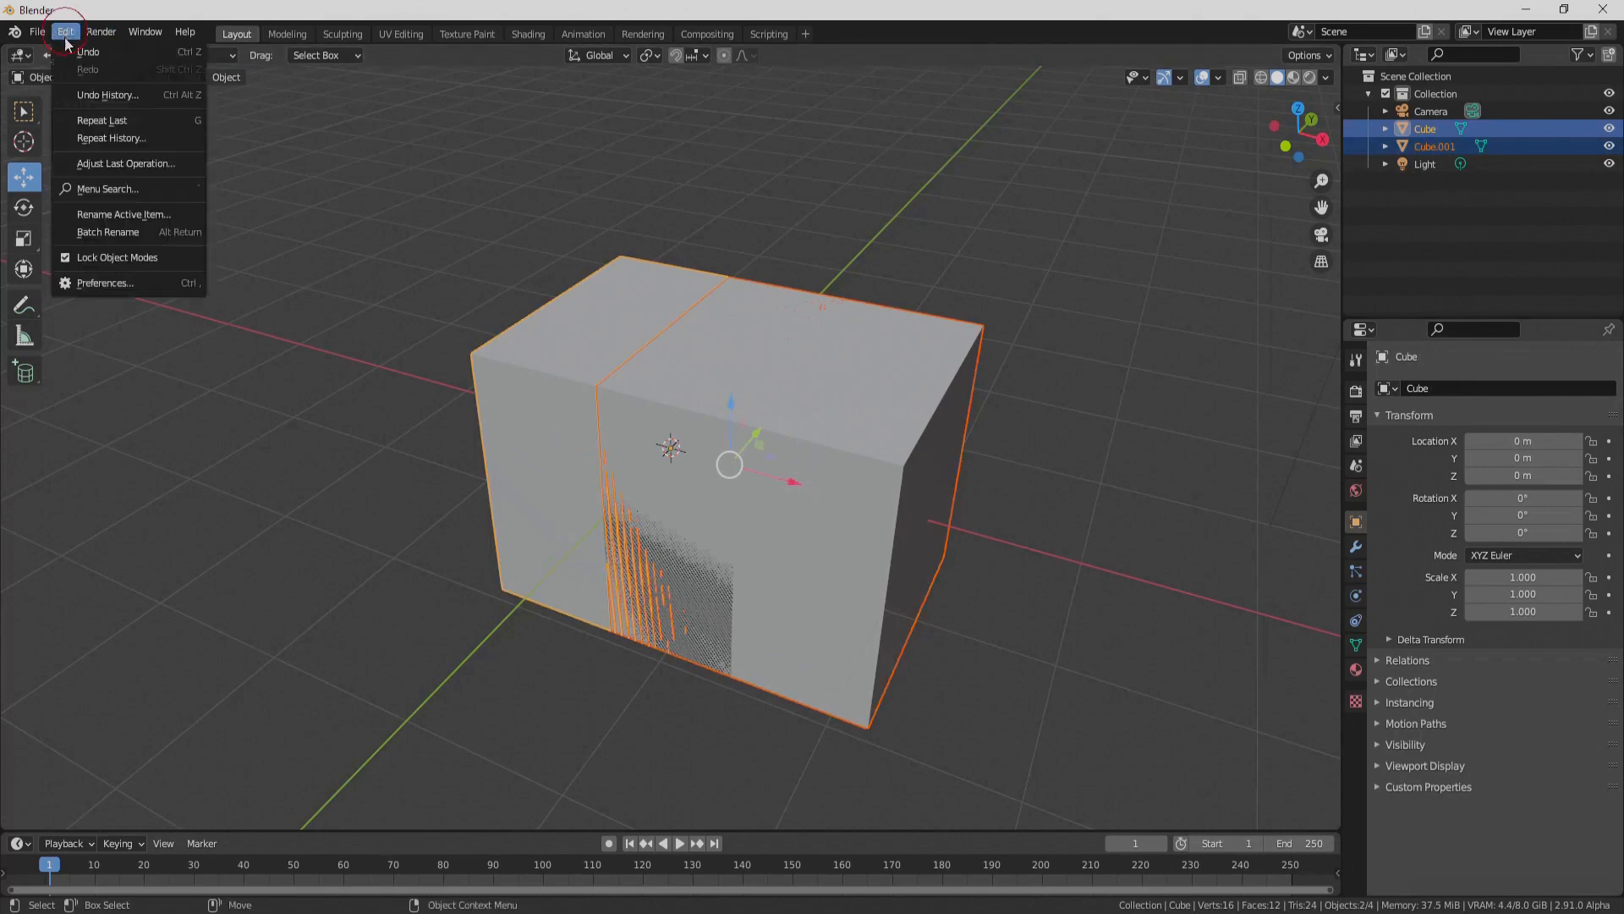
{"action": "left_click", "coordinate": [108, 282]}
{"action": "left_click", "coordinate": [479, 113]}
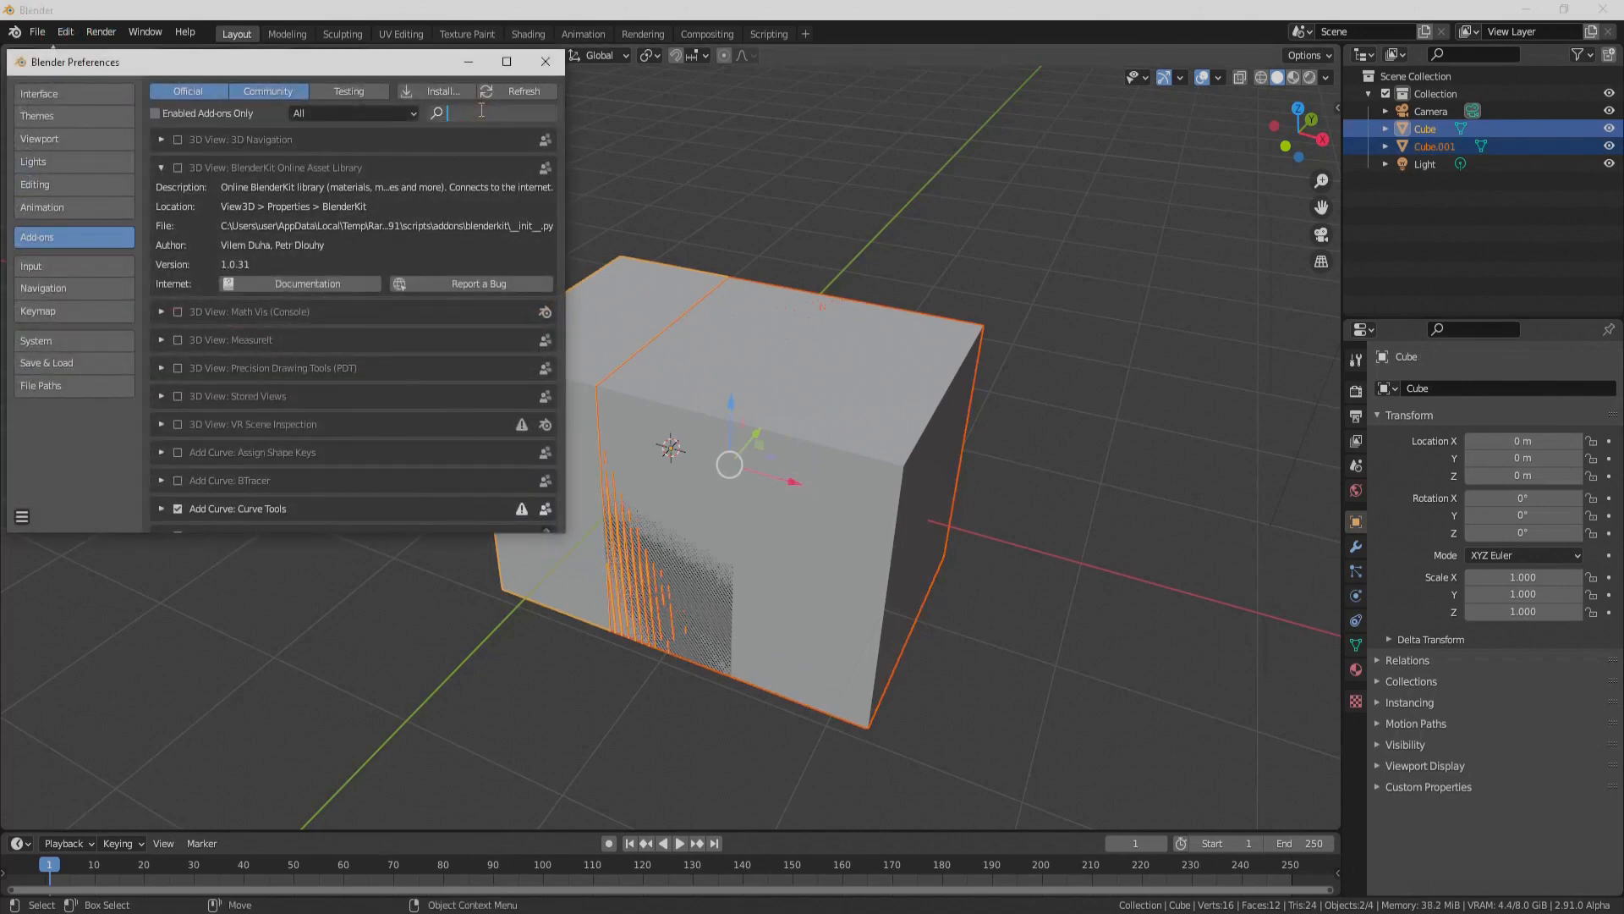
{"action": "type", "text": "bool"}
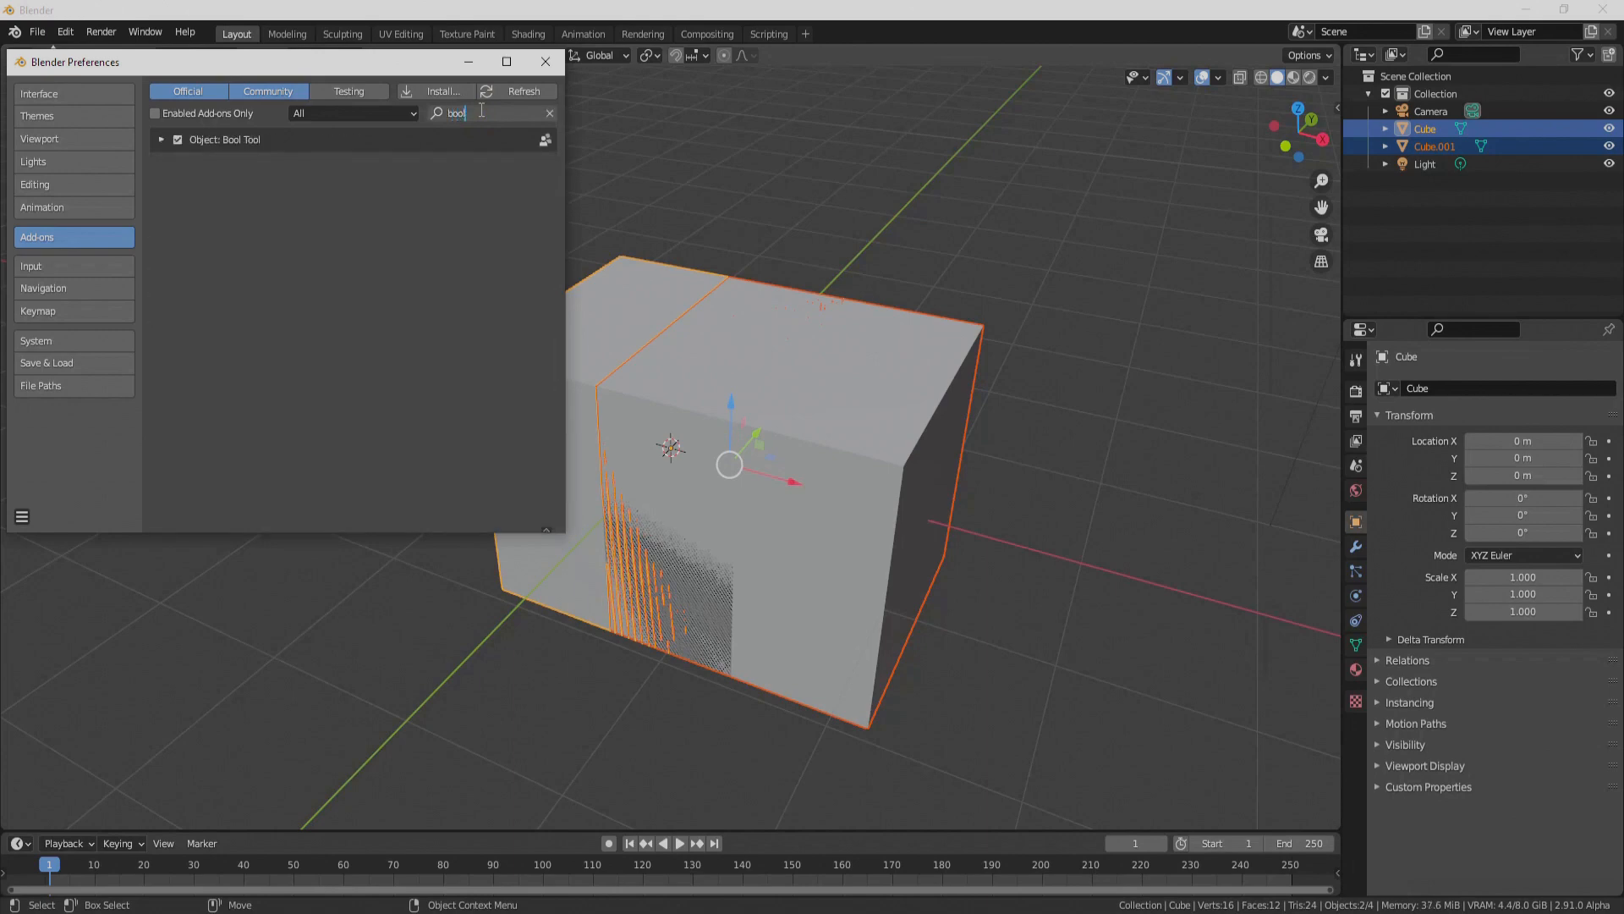
{"action": "left_click", "coordinate": [160, 141]}
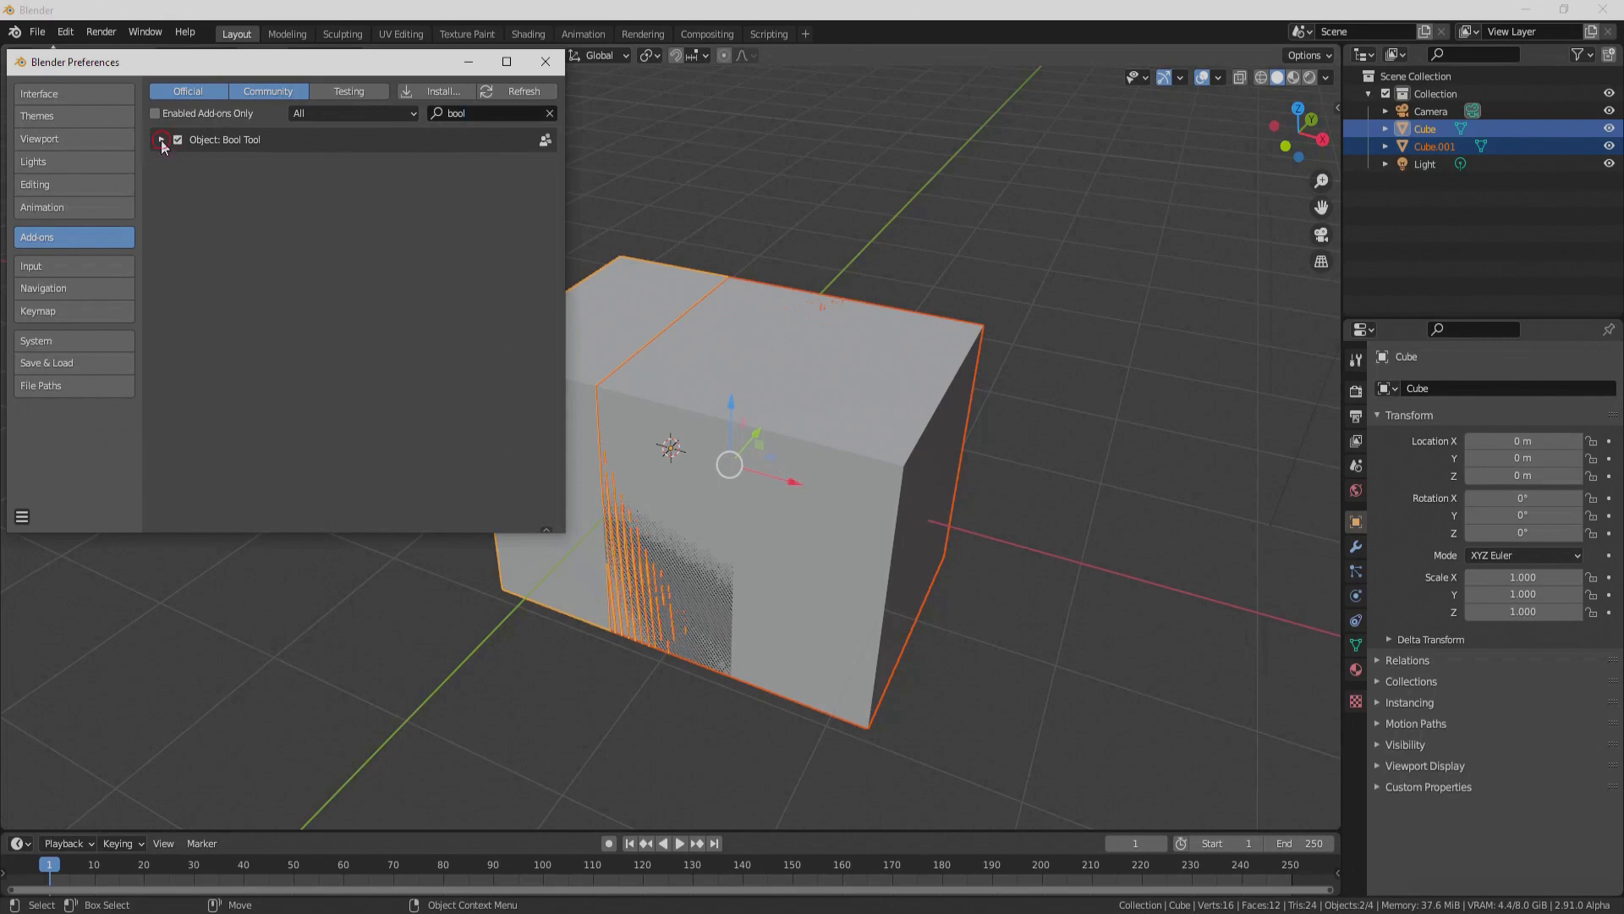
{"action": "left_click", "coordinate": [161, 141]}
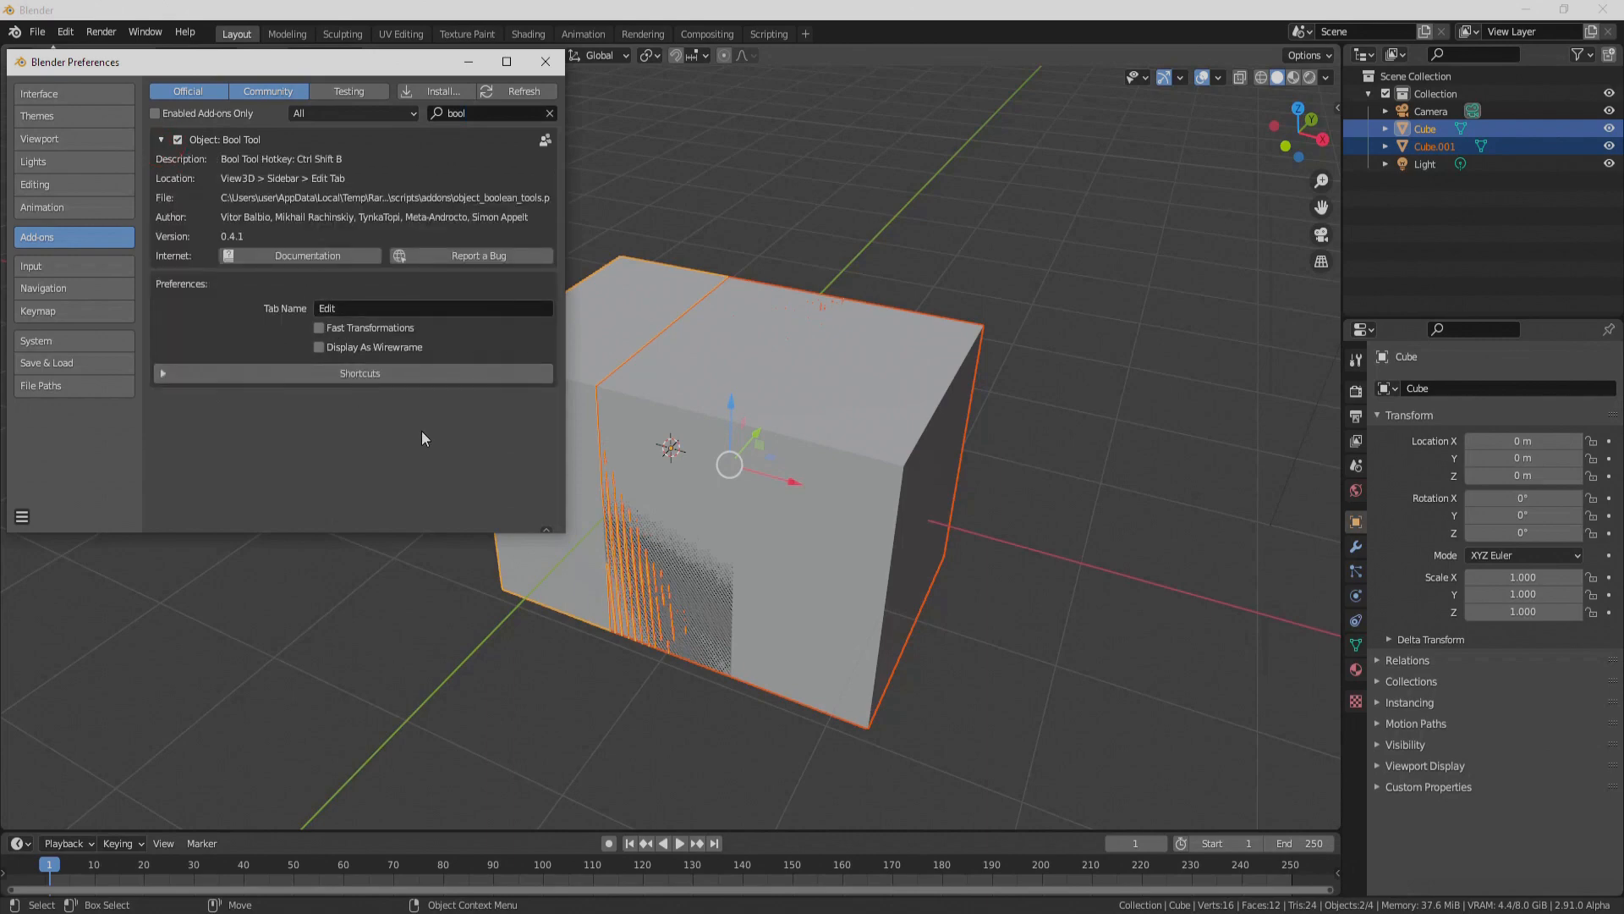
{"action": "left_click", "coordinate": [222, 373]}
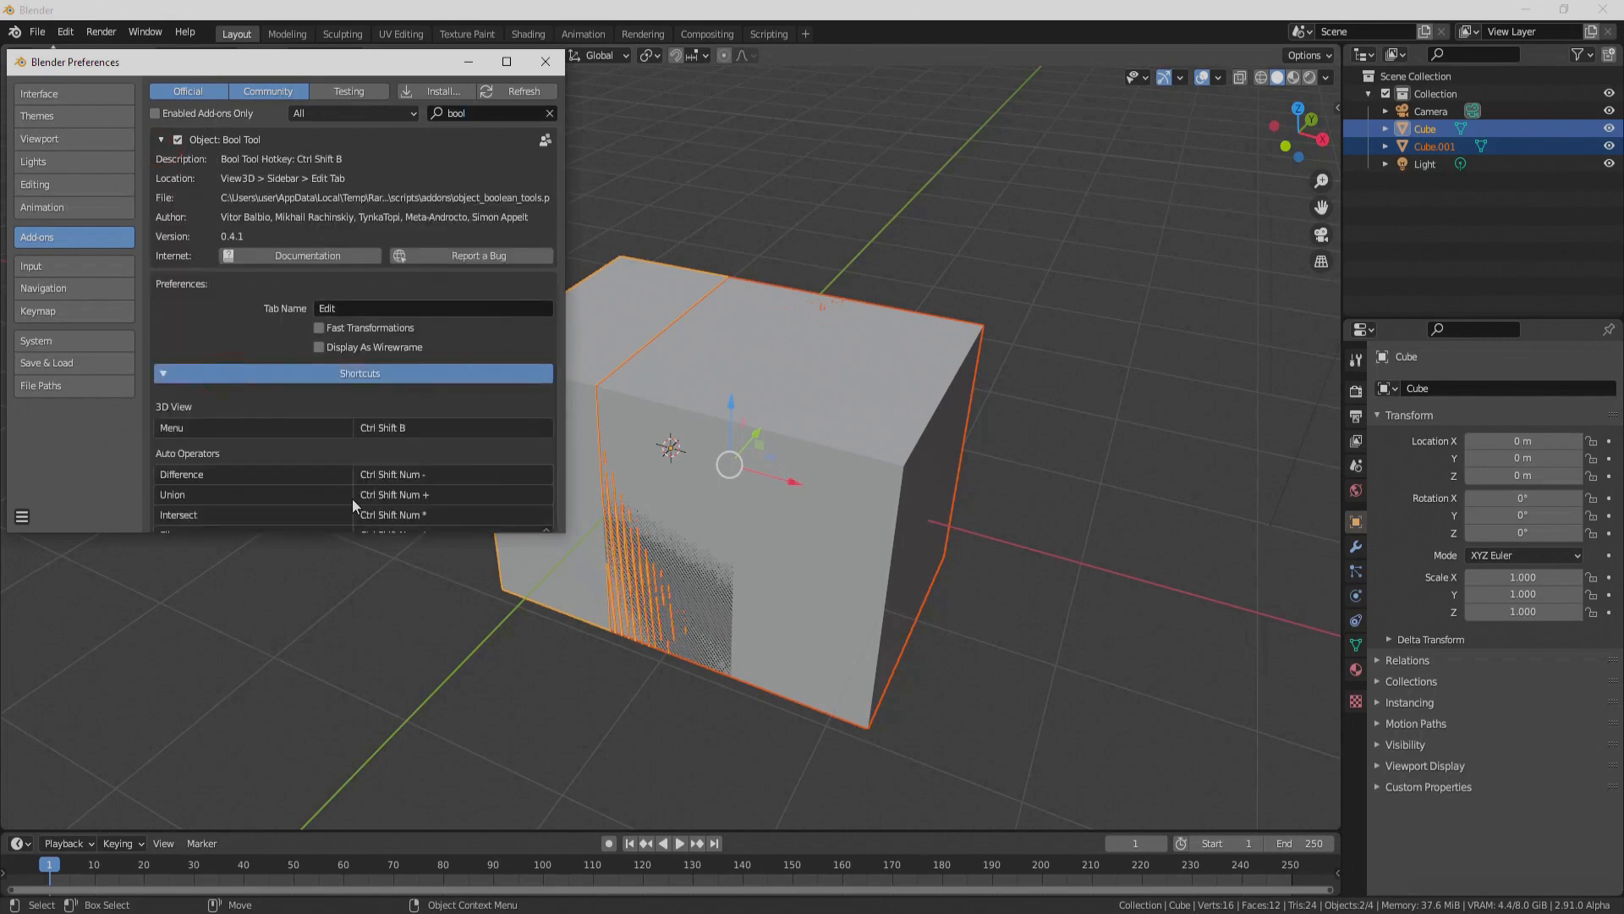
{"action": "scroll", "coordinate": [405, 372], "scroll_direction": "down", "scroll_amount": 5}
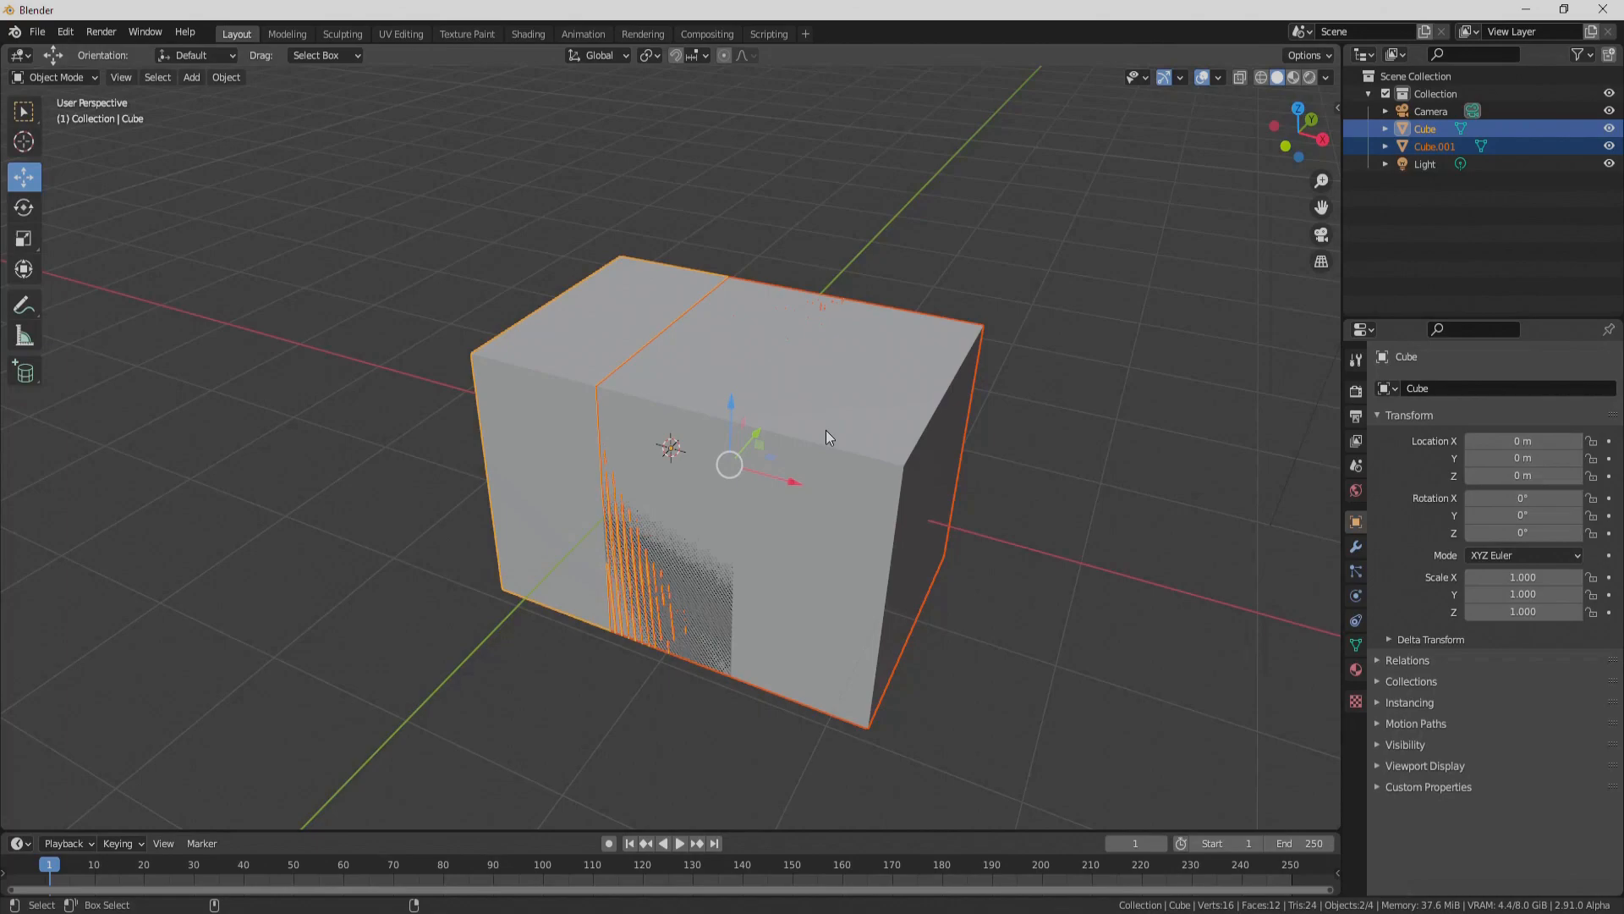
Step: Subtract the duplicate from the original cube with a Bool Tool difference and set the modifier's solver to Fast
{"action": "key", "text": "ctrl+minus"}
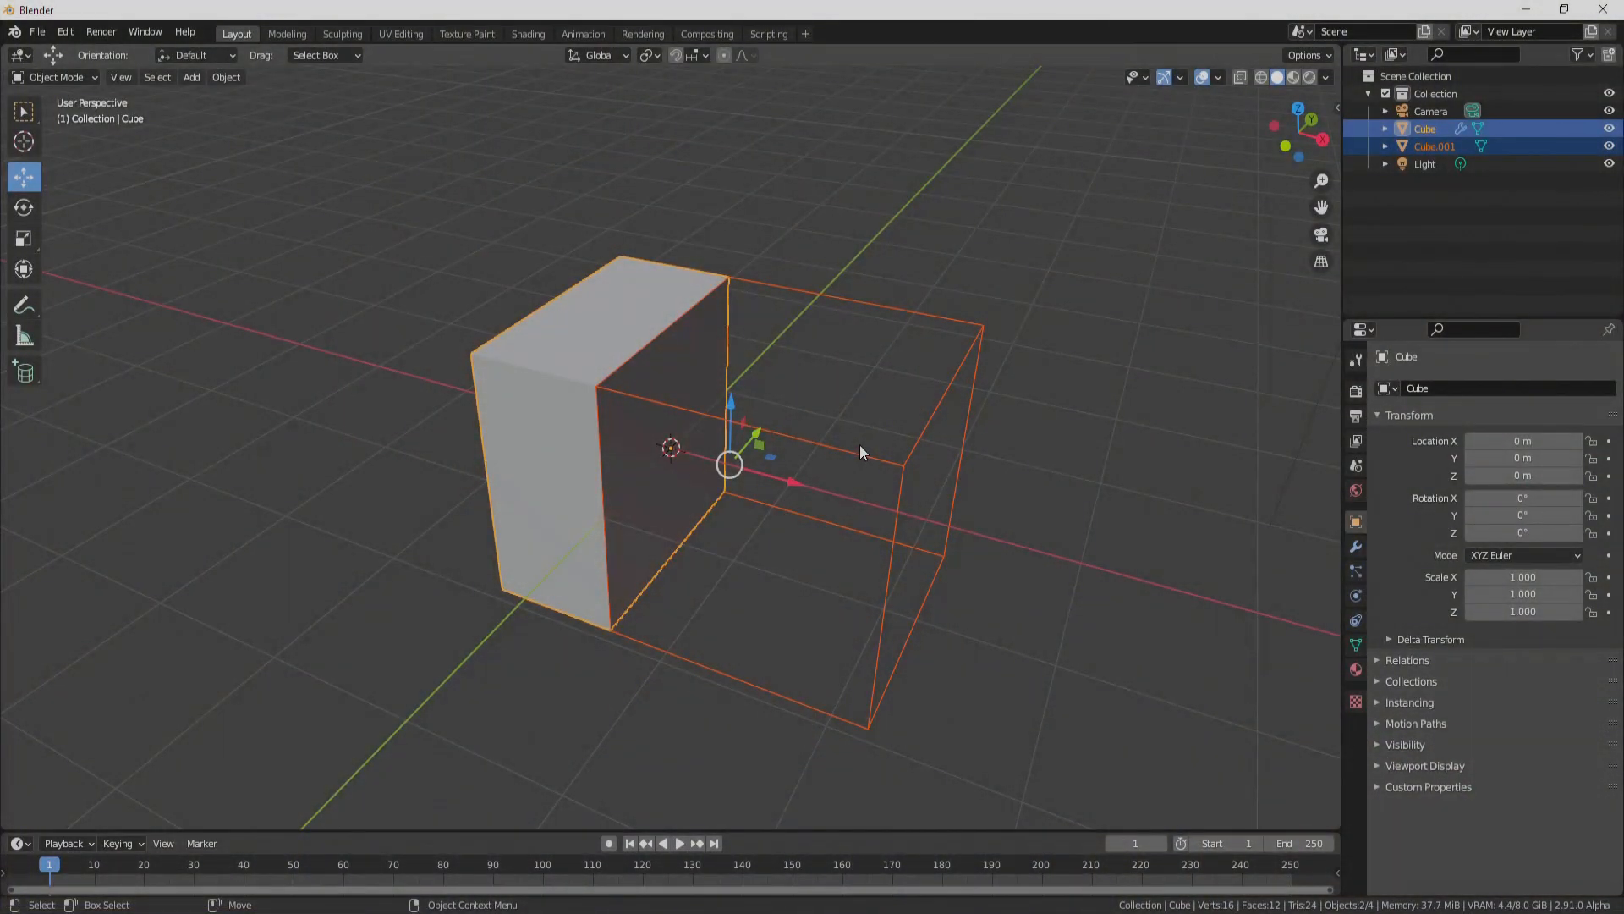
{"action": "left_click", "coordinate": [709, 364]}
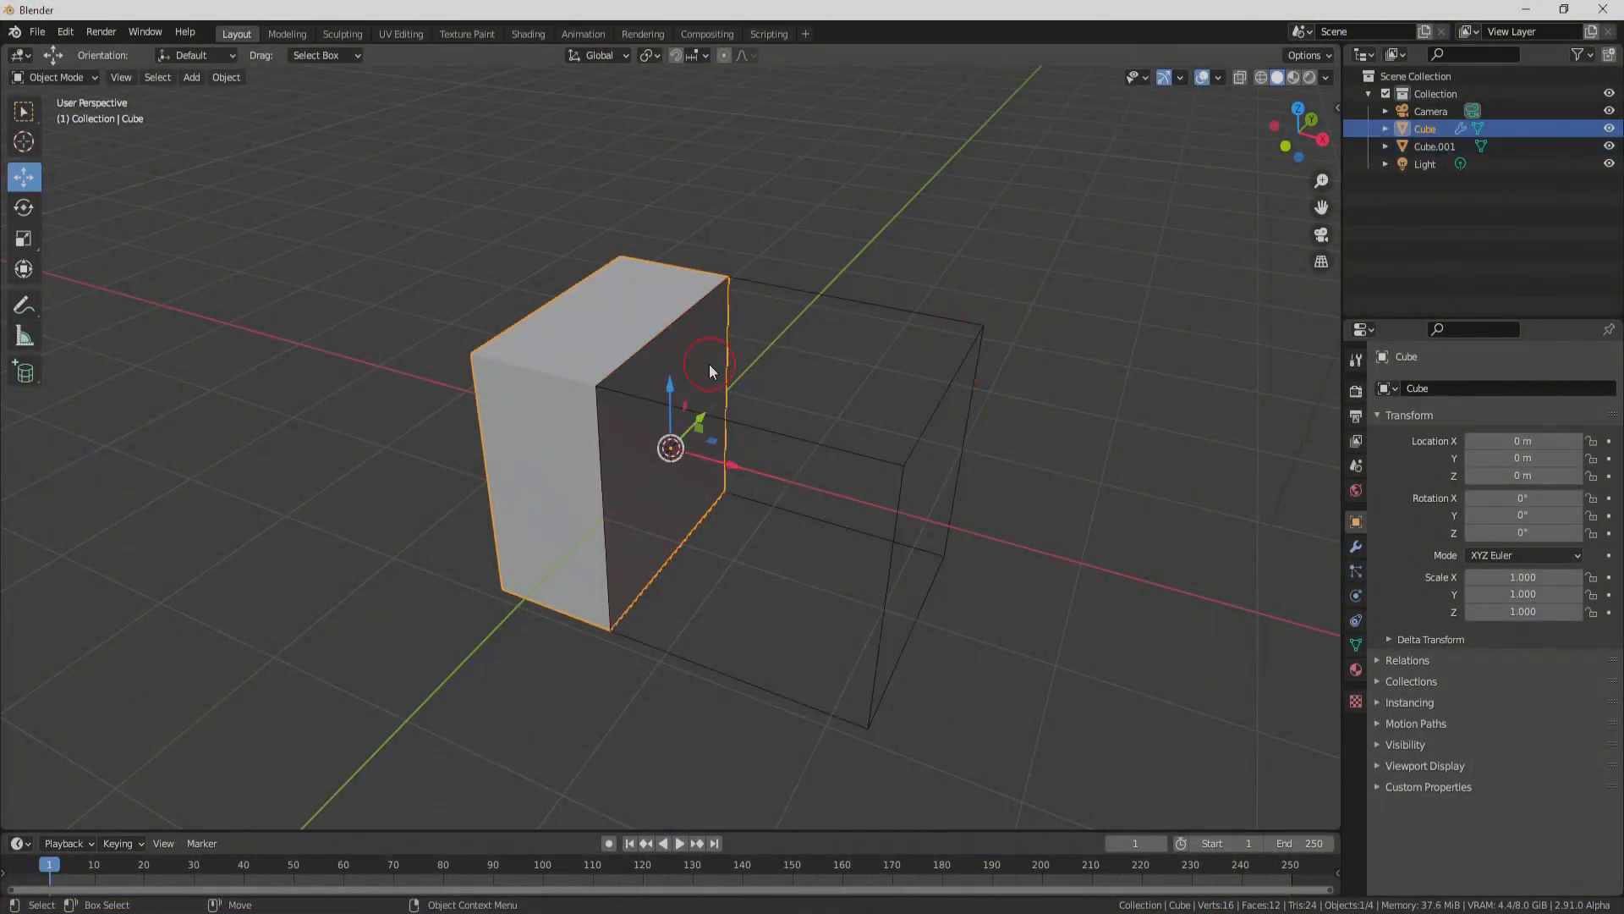
{"action": "left_click", "coordinate": [1361, 547]}
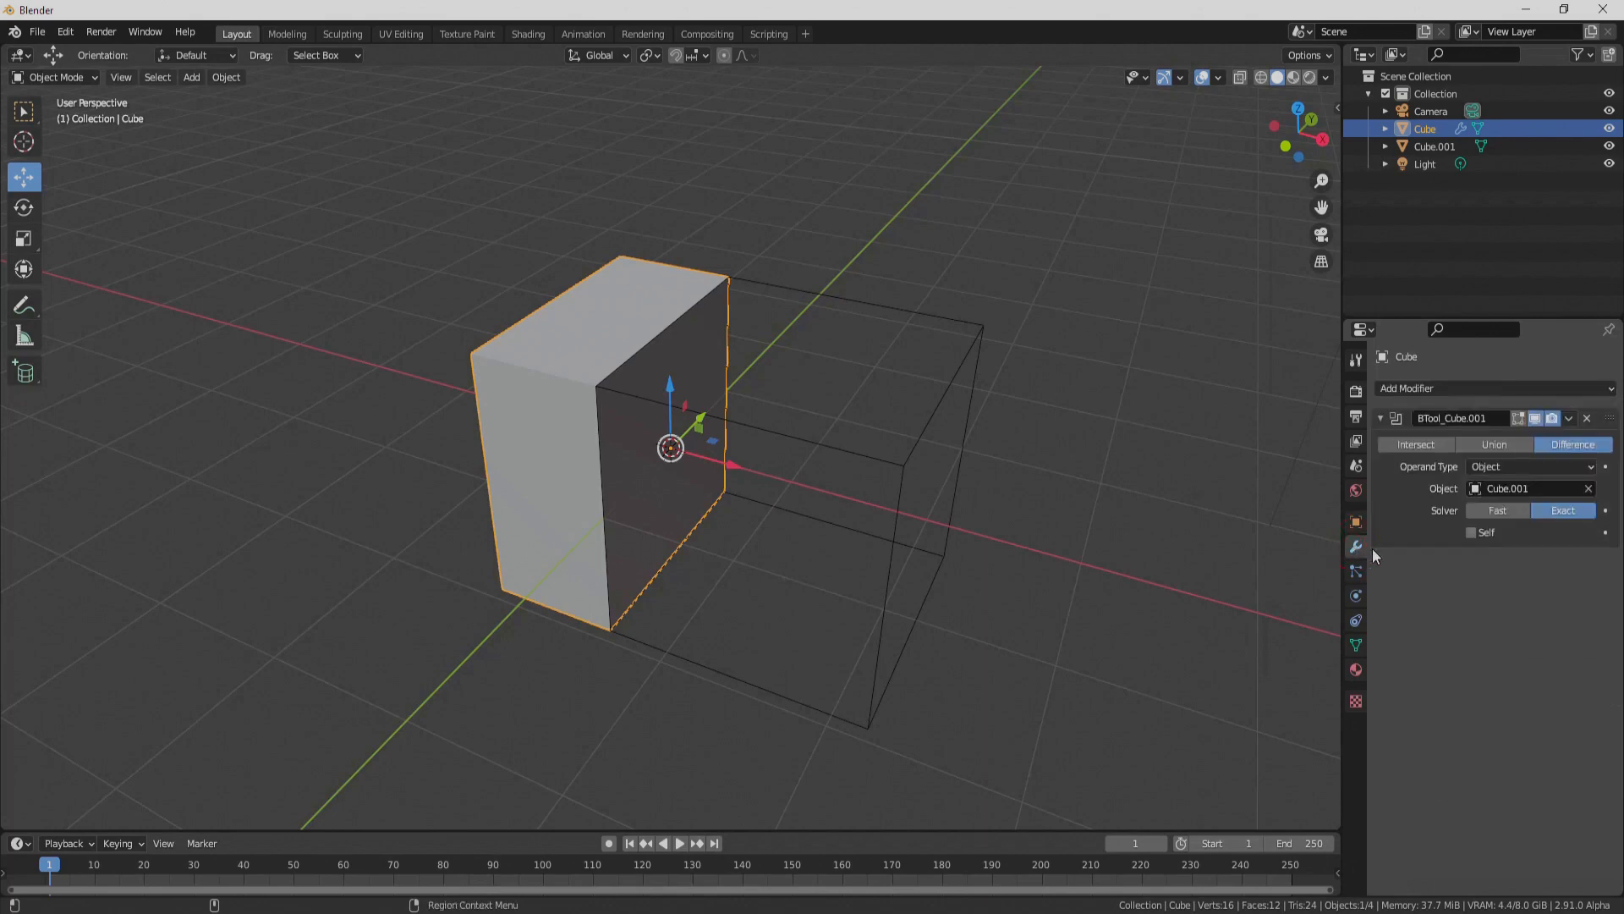
{"action": "left_click", "coordinate": [1489, 513]}
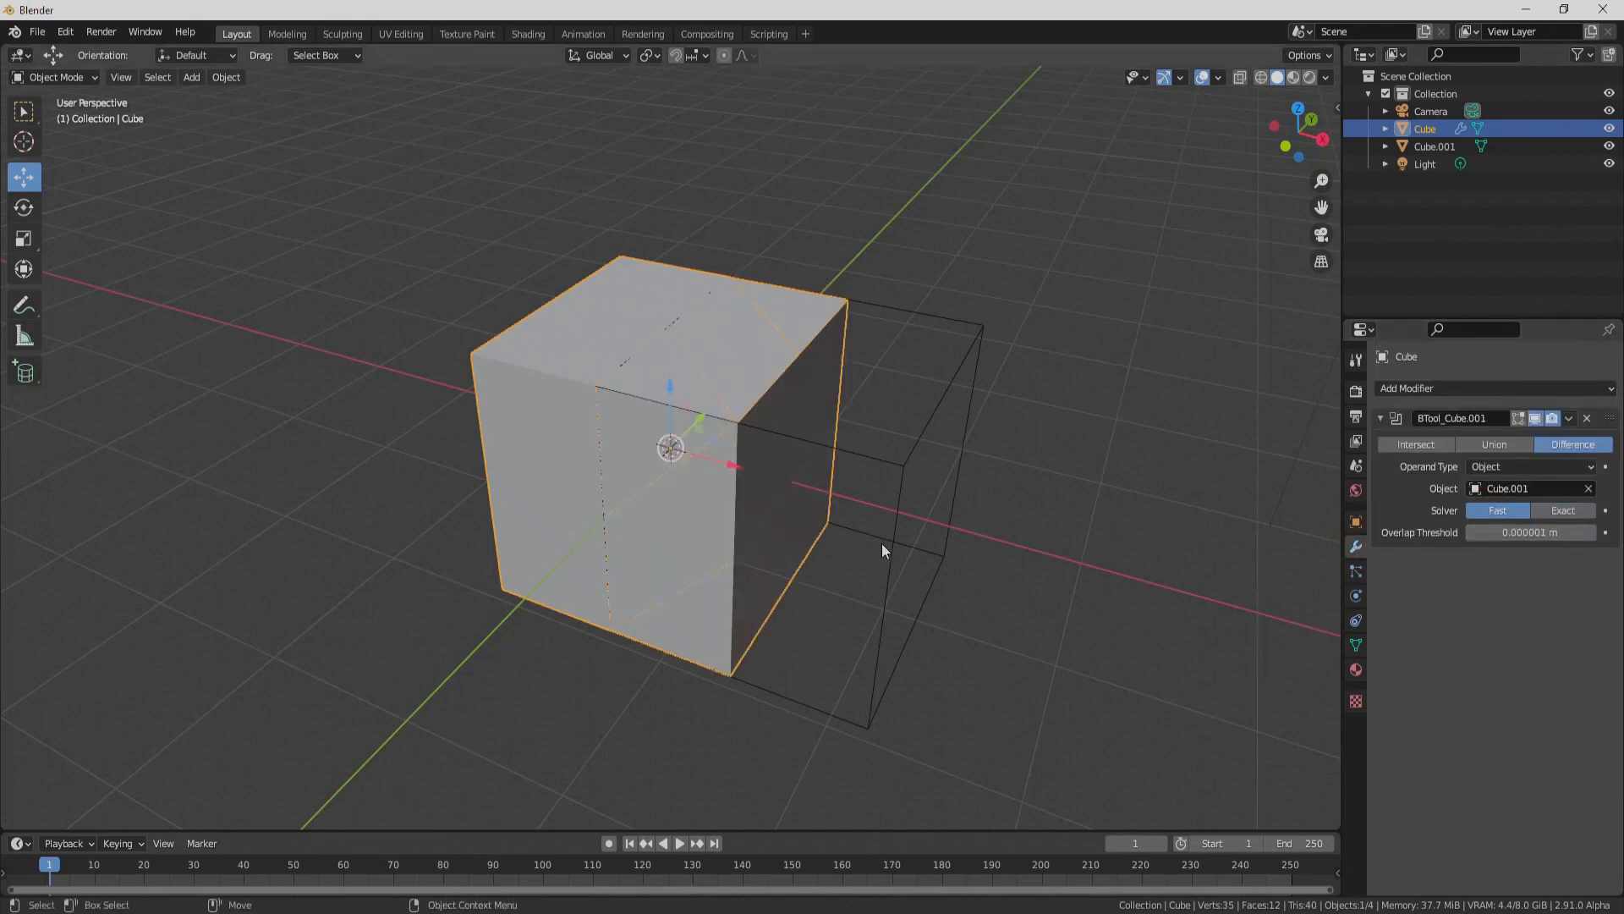
Step: Shift the wireframe cutter cube slightly further along X and set the original cube's Boolean solver to Exact
{"action": "left_click", "coordinate": [893, 477]}
{"action": "key", "text": "g"}
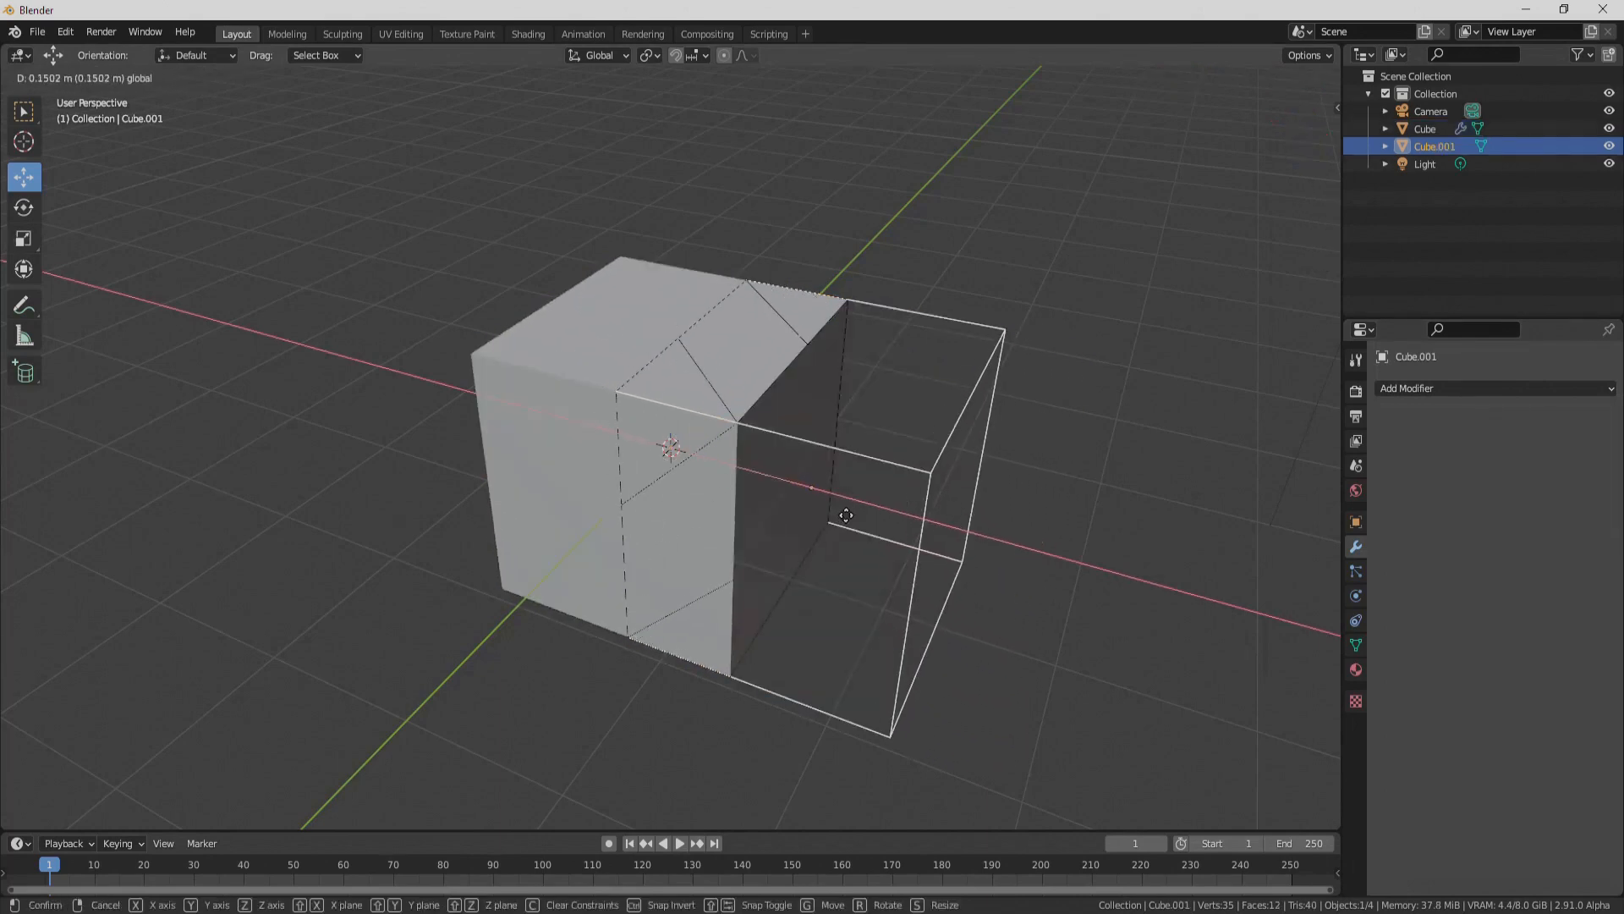
{"action": "left_click", "coordinate": [844, 518]}
{"action": "left_click", "coordinate": [724, 398]}
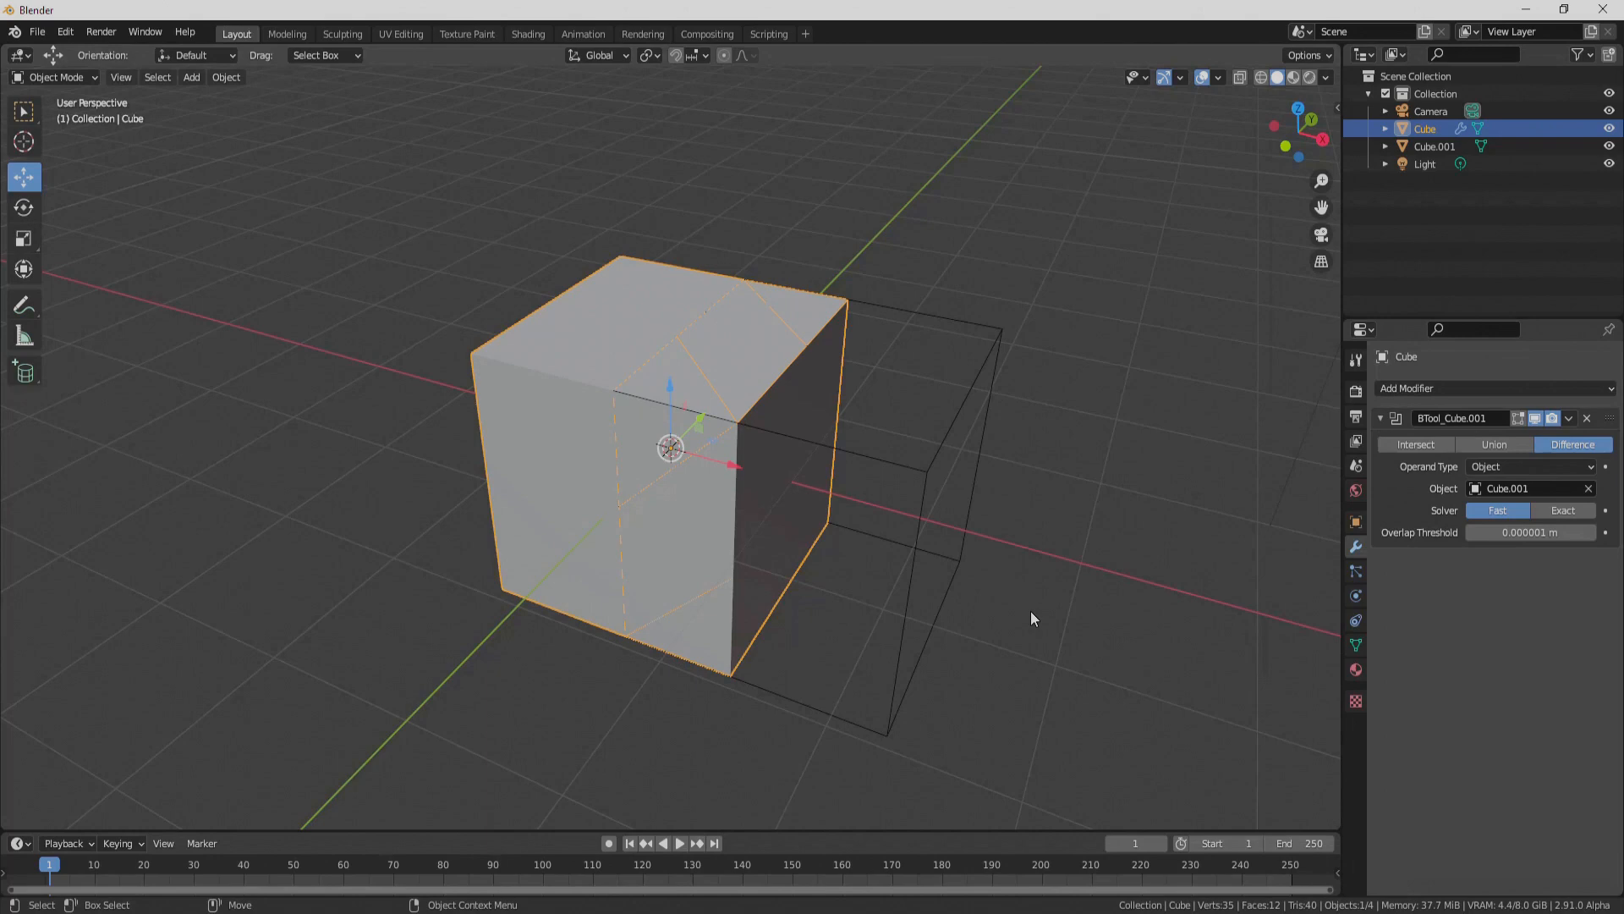
{"action": "left_click", "coordinate": [1578, 511]}
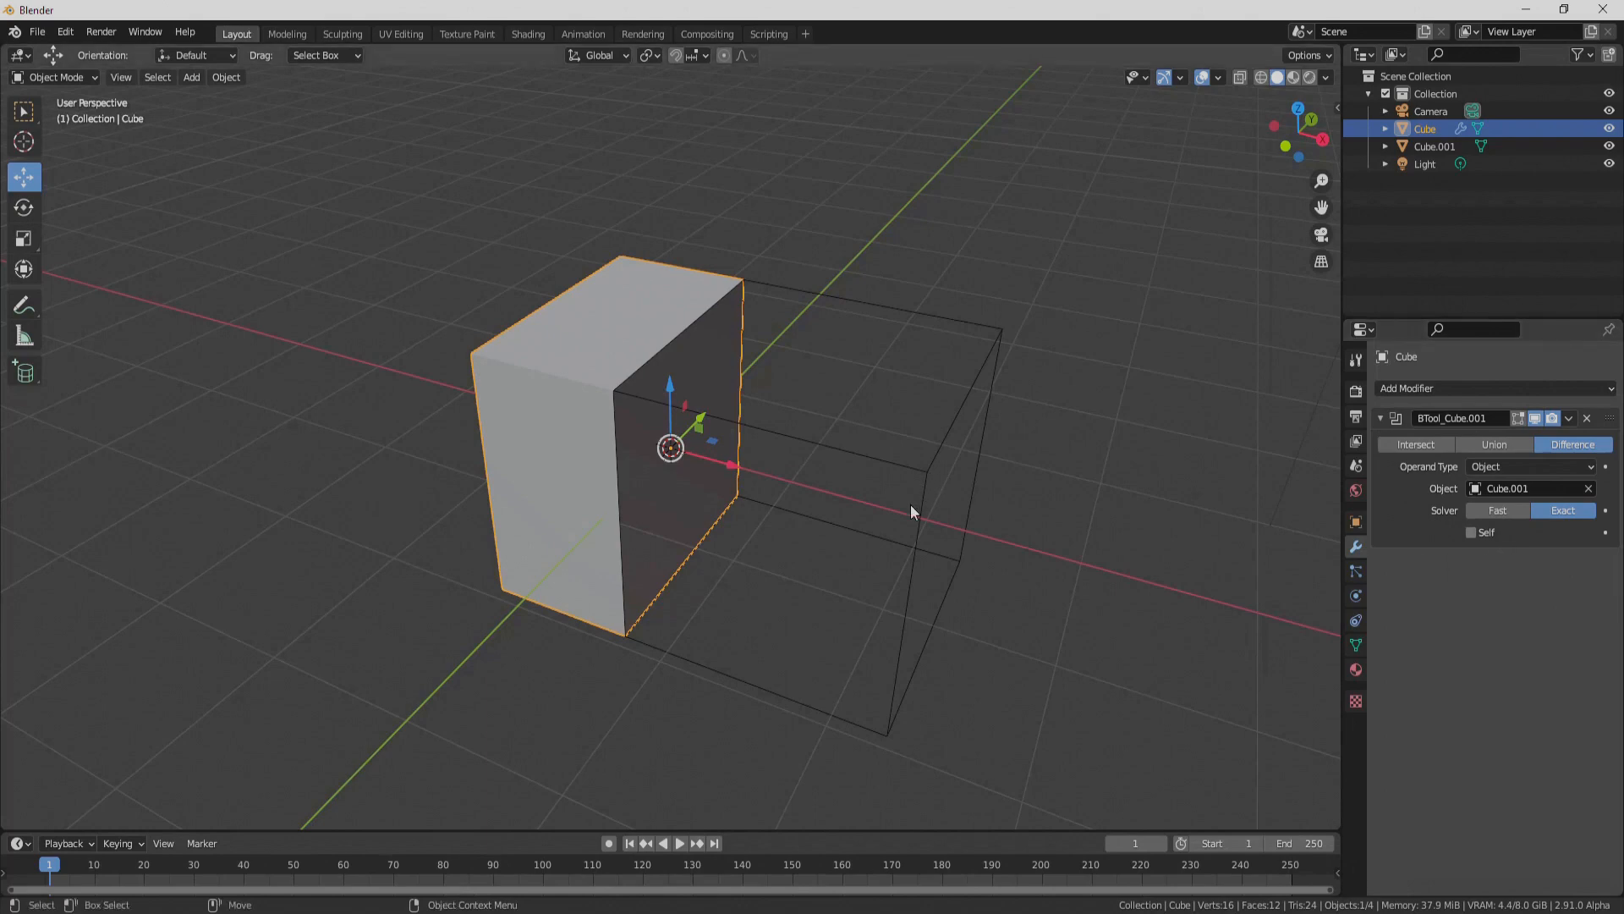
Step: Duplicate the cutter cube in place, rotate the copy around X, and shift it slightly along X toward the original cube
{"action": "middle_click_drag", "start_coordinate": [910, 504], "coordinate": [814, 468]}
{"action": "left_click", "coordinate": [813, 469]}
{"action": "key", "text": "shift+d"}
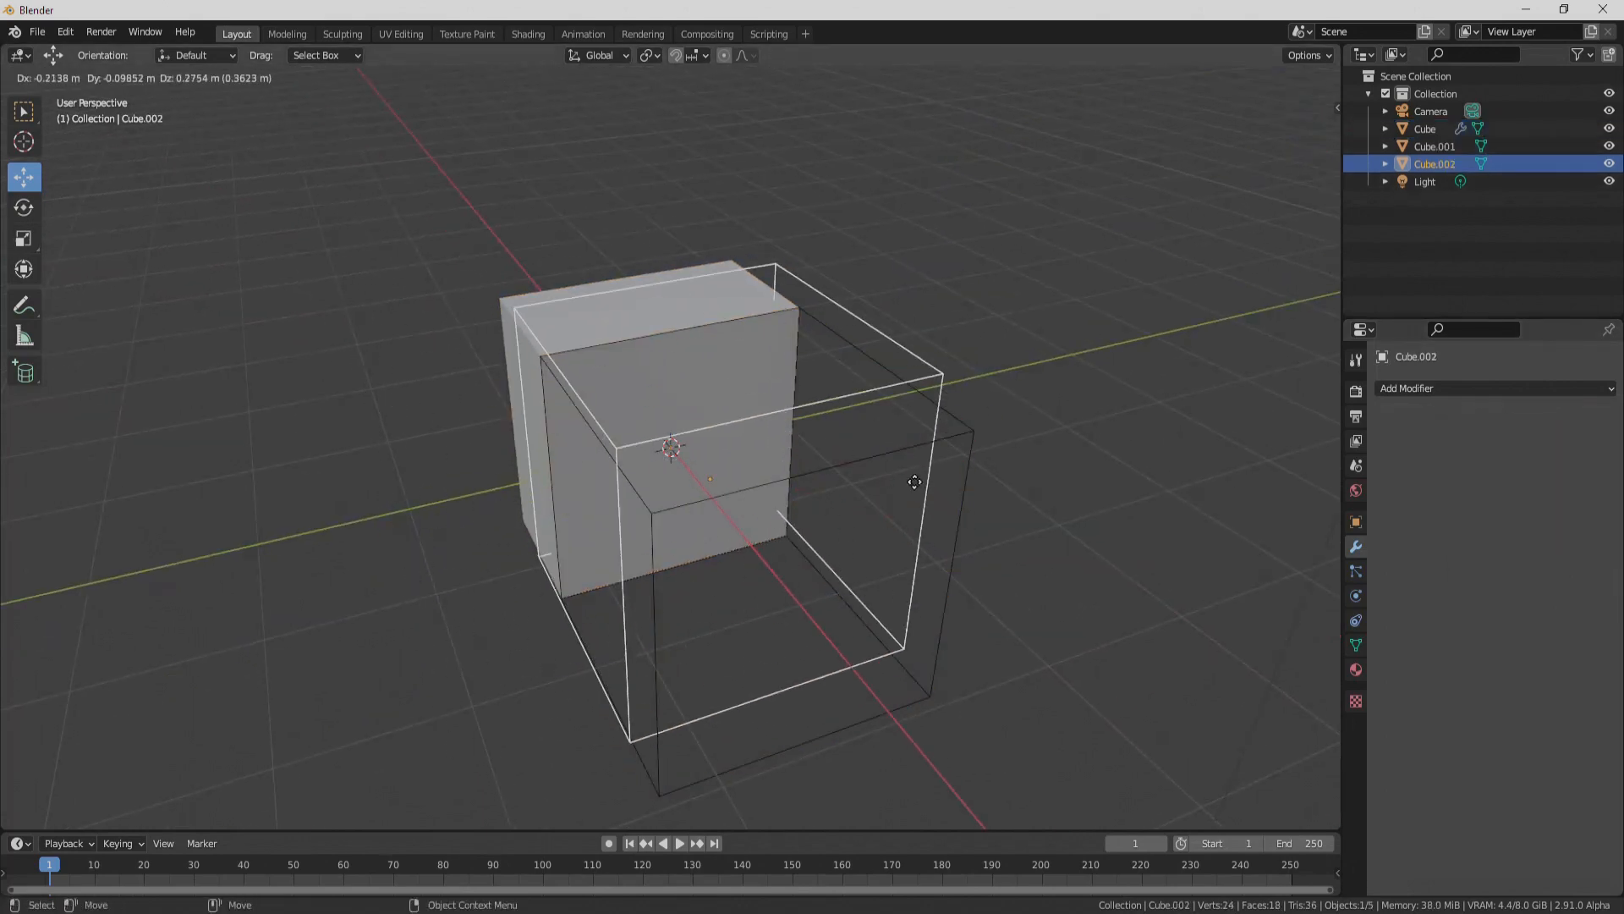
{"action": "key", "text": "Escape"}
{"action": "key", "text": "shift+space"}
{"action": "key", "text": "r"}
{"action": "left_click_drag", "start_coordinate": [718, 475], "coordinate": [787, 475]}
{"action": "key", "text": "shift+space"}
{"action": "key", "text": "g"}
{"action": "left_click_drag", "start_coordinate": [751, 545], "coordinate": [741, 526]}
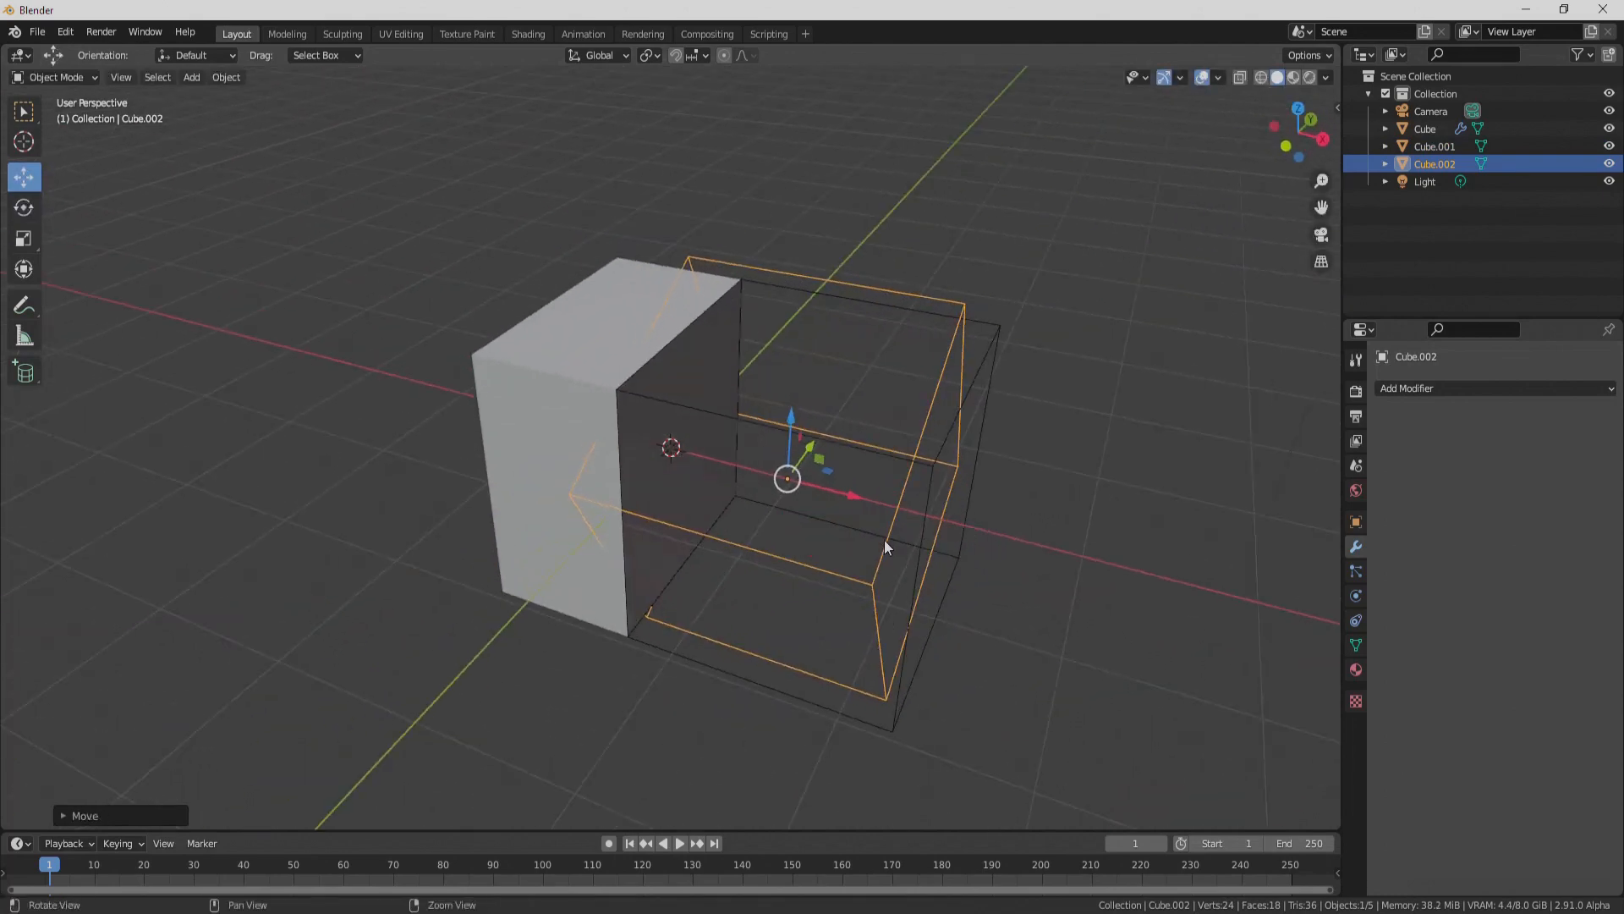
Step: Subtract the rotated copy from the original cube with a second Boolean difference and check that modifier's operand type options
{"action": "left_click", "coordinate": [545, 391], "text": "shift"}
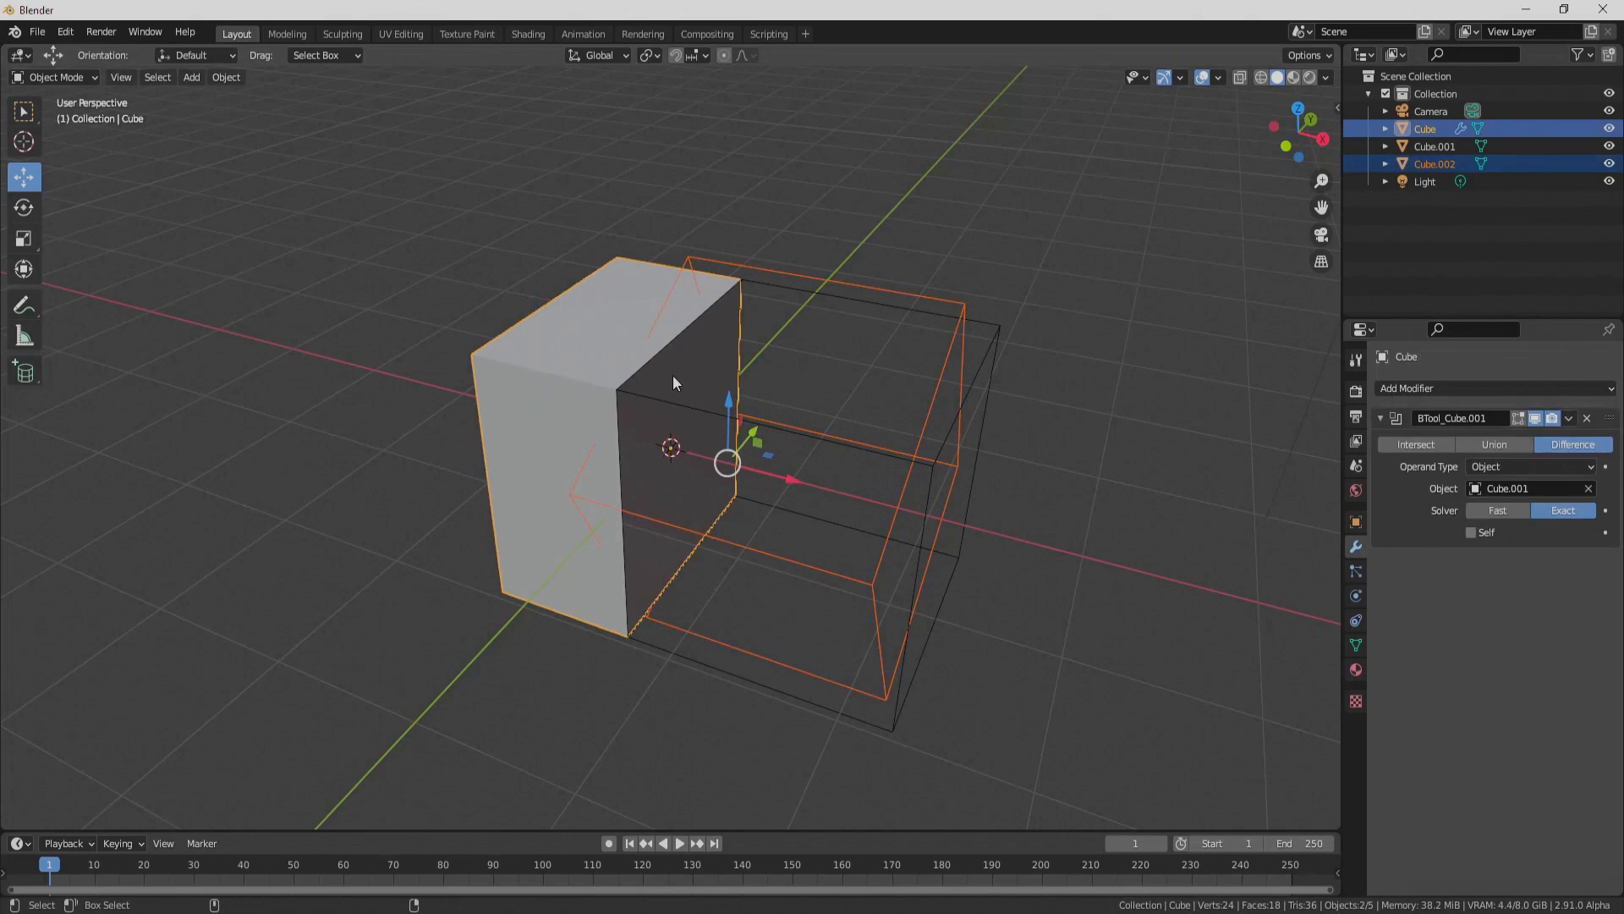
{"action": "key", "text": "ctrl+KP_Subtract"}
{"action": "middle_click_drag", "start_coordinate": [884, 406], "coordinate": [846, 260]}
{"action": "left_click", "coordinate": [867, 322]}
{"action": "left_click", "coordinate": [562, 326]}
{"action": "left_click", "coordinate": [900, 331]}
{"action": "middle_click_drag", "start_coordinate": [900, 332], "coordinate": [599, 379]}
{"action": "middle_click_drag", "start_coordinate": [818, 394], "coordinate": [876, 438]}
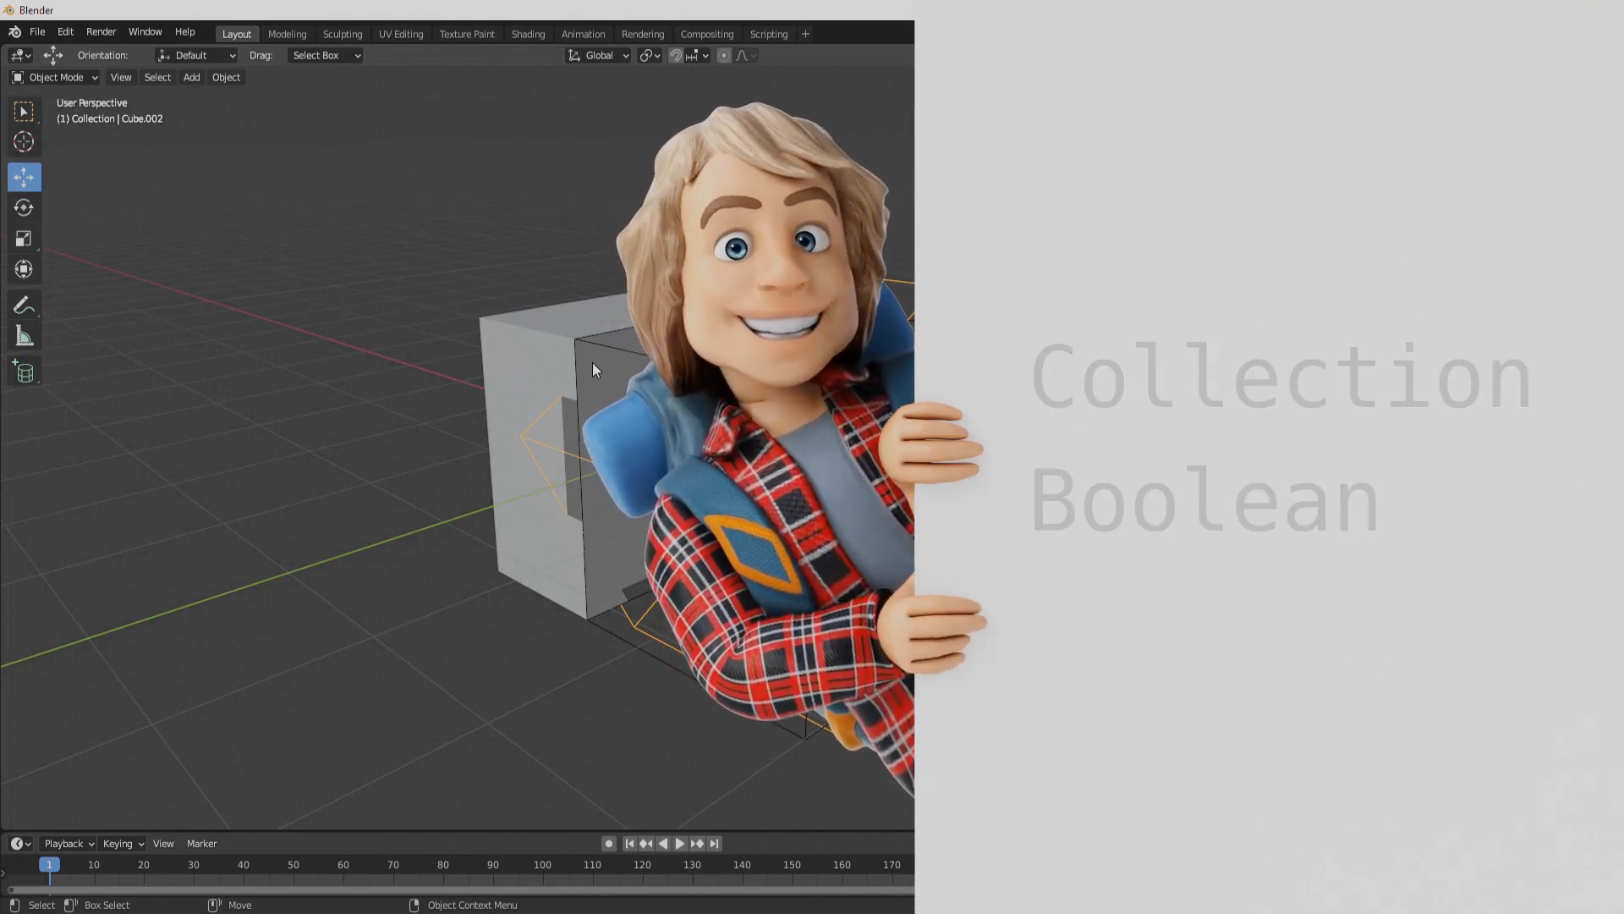
{"action": "left_click", "coordinate": [593, 362]}
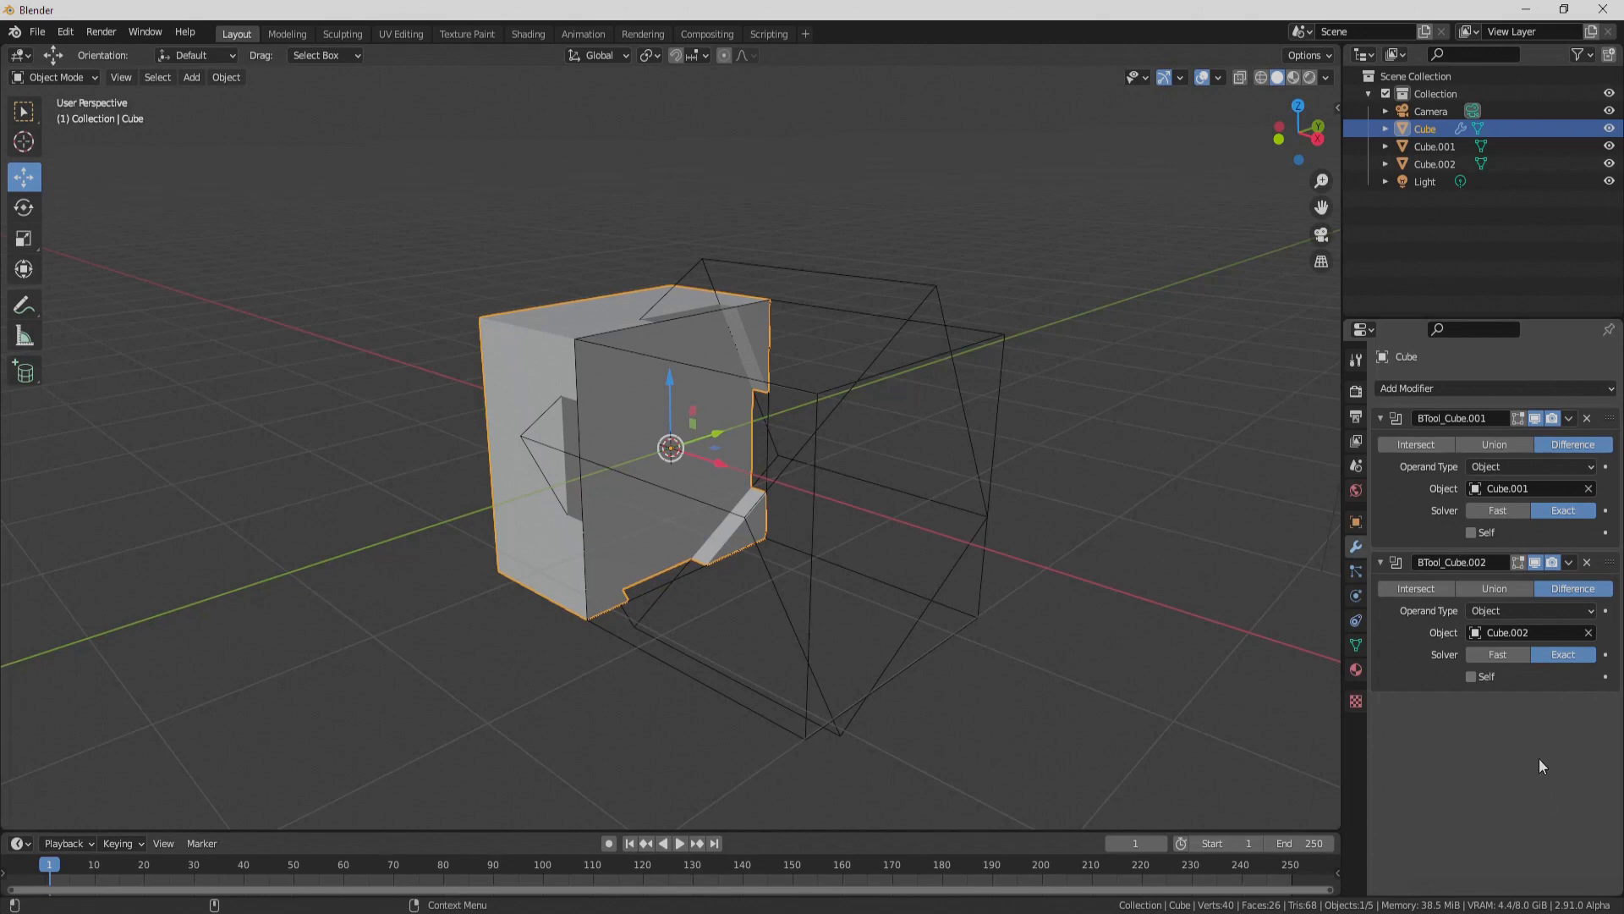
{"action": "left_click", "coordinate": [1531, 610]}
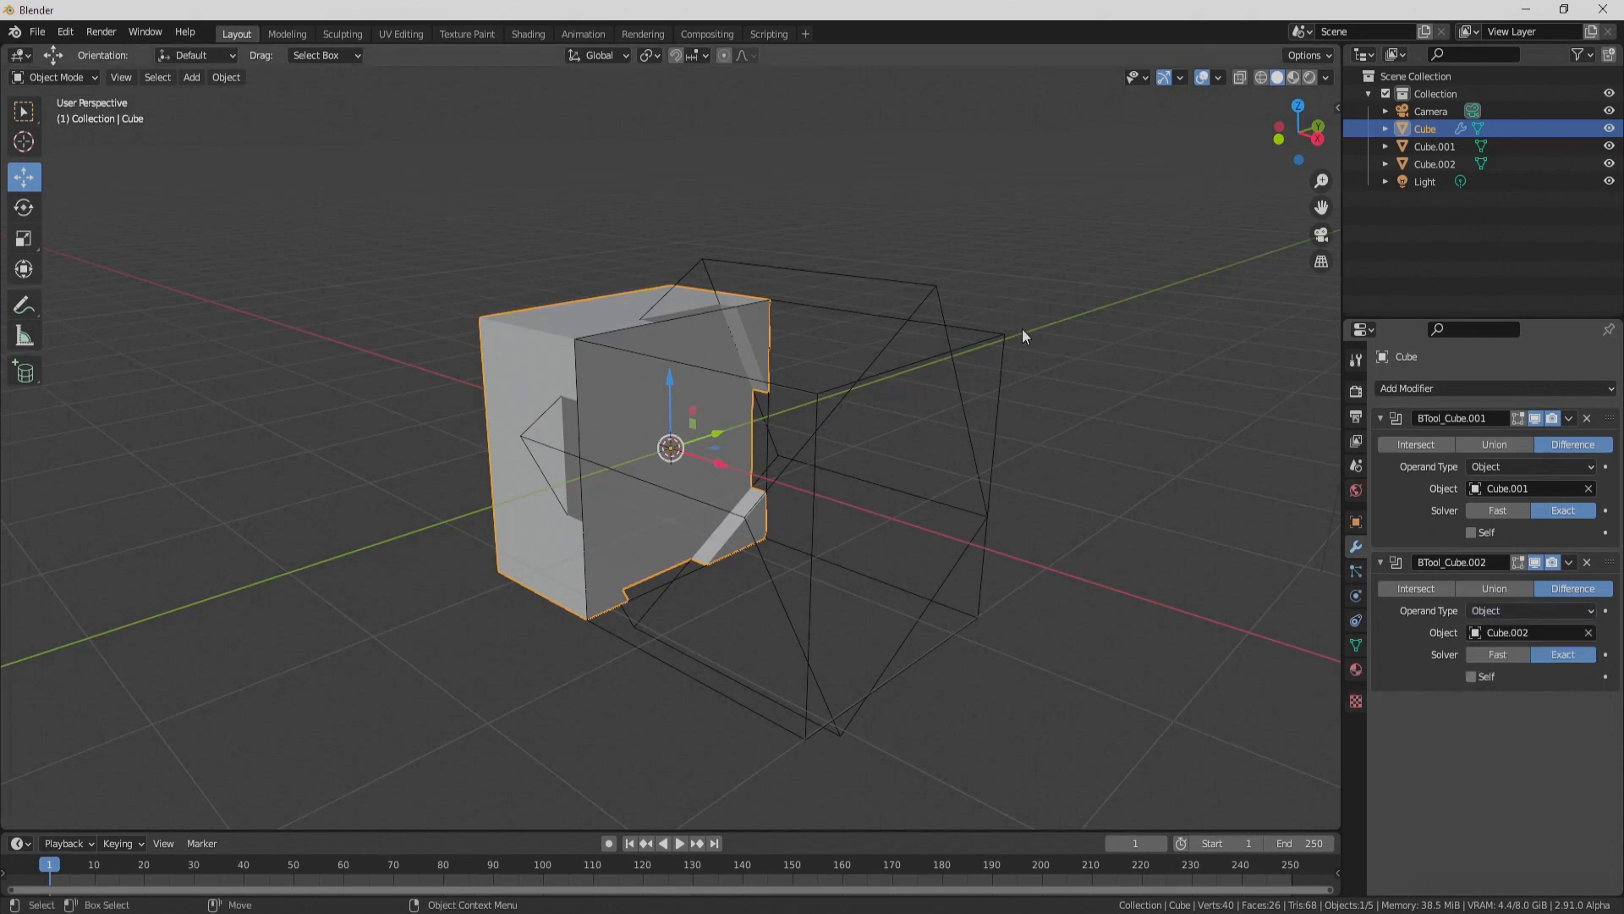
Step: Delete both wireframe cutter cubes and select the remaining cube
{"action": "left_click_drag", "start_coordinate": [1029, 252], "coordinate": [930, 397]}
{"action": "key", "text": "Delete"}
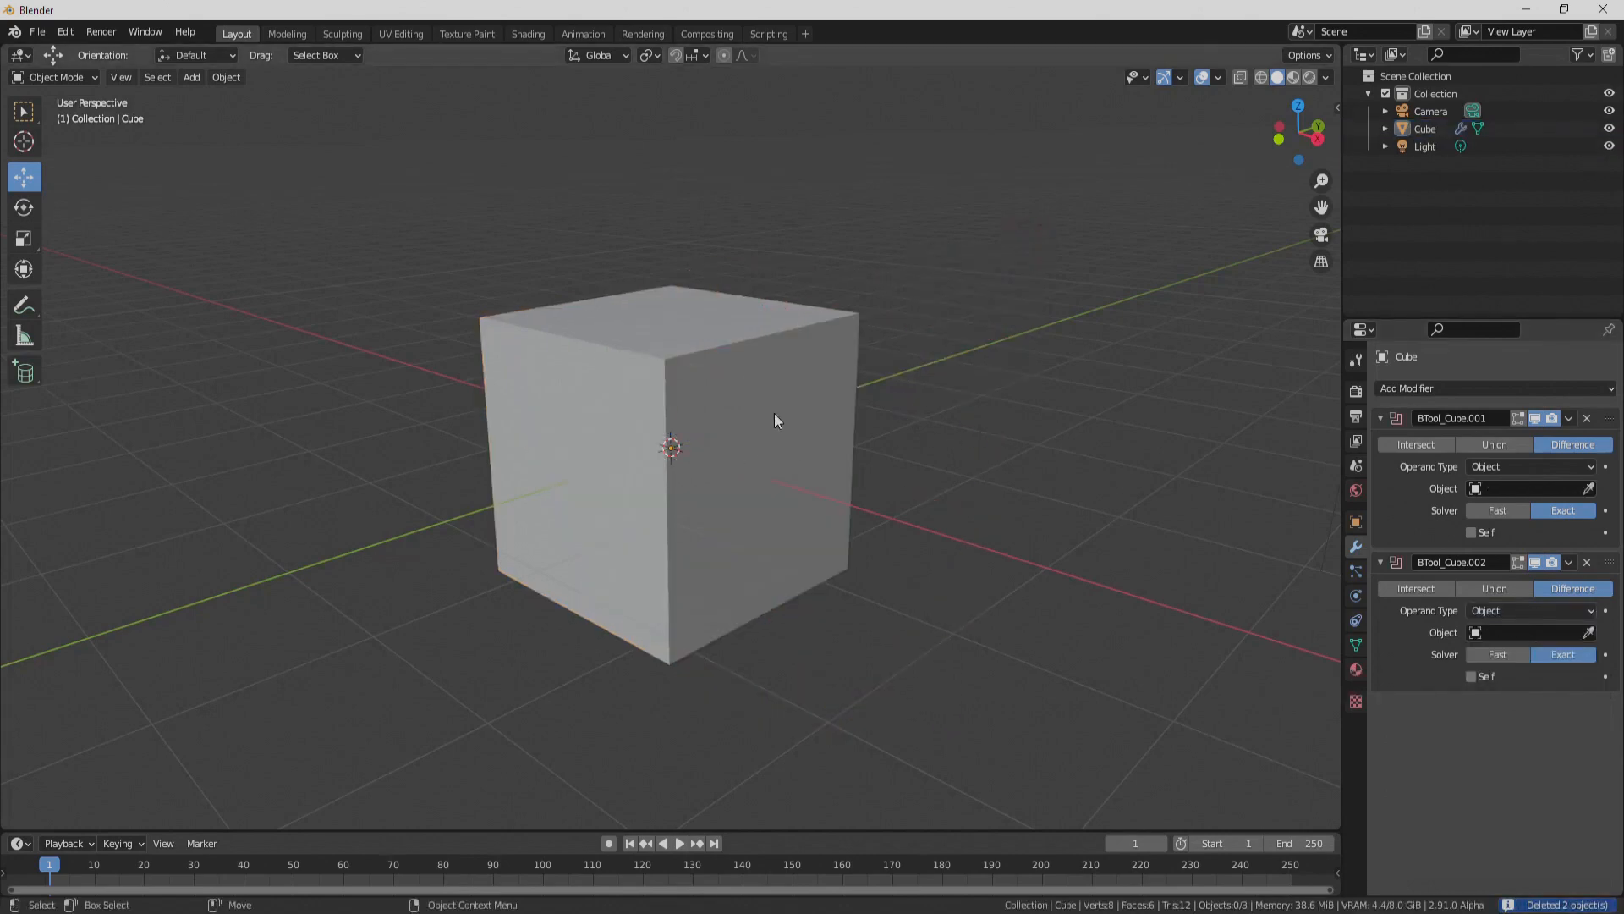
{"action": "left_click", "coordinate": [785, 470]}
Step: Duplicate the cube in place and rotate the copy around the global Y axis
{"action": "middle_click_drag", "start_coordinate": [785, 471], "coordinate": [884, 432]}
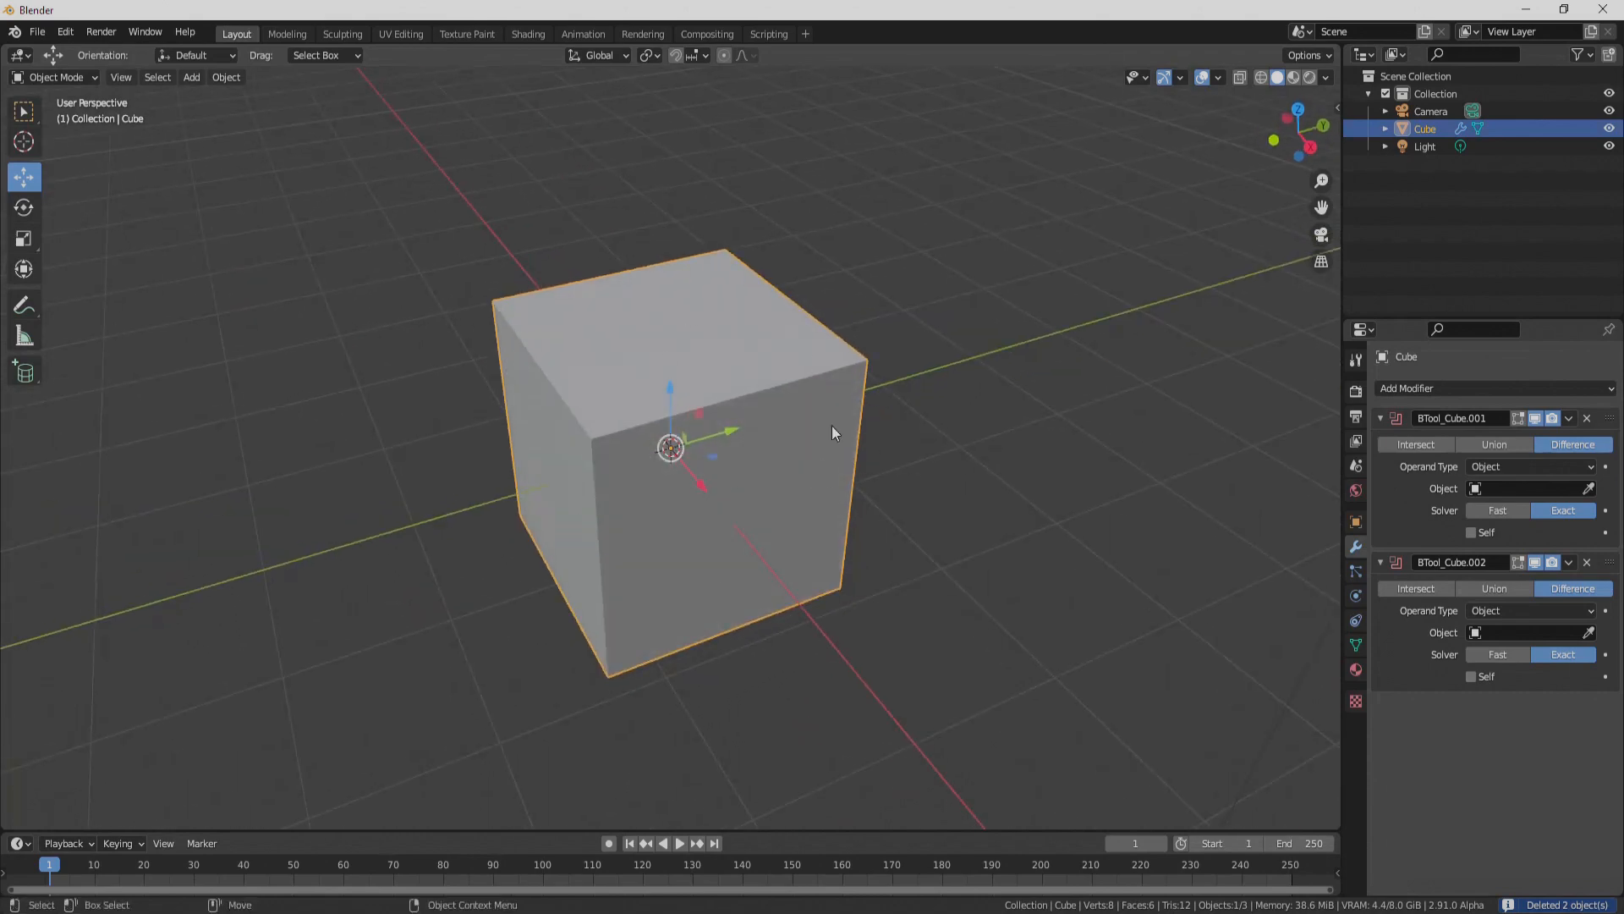
{"action": "middle_click_drag", "start_coordinate": [882, 495], "coordinate": [865, 426]}
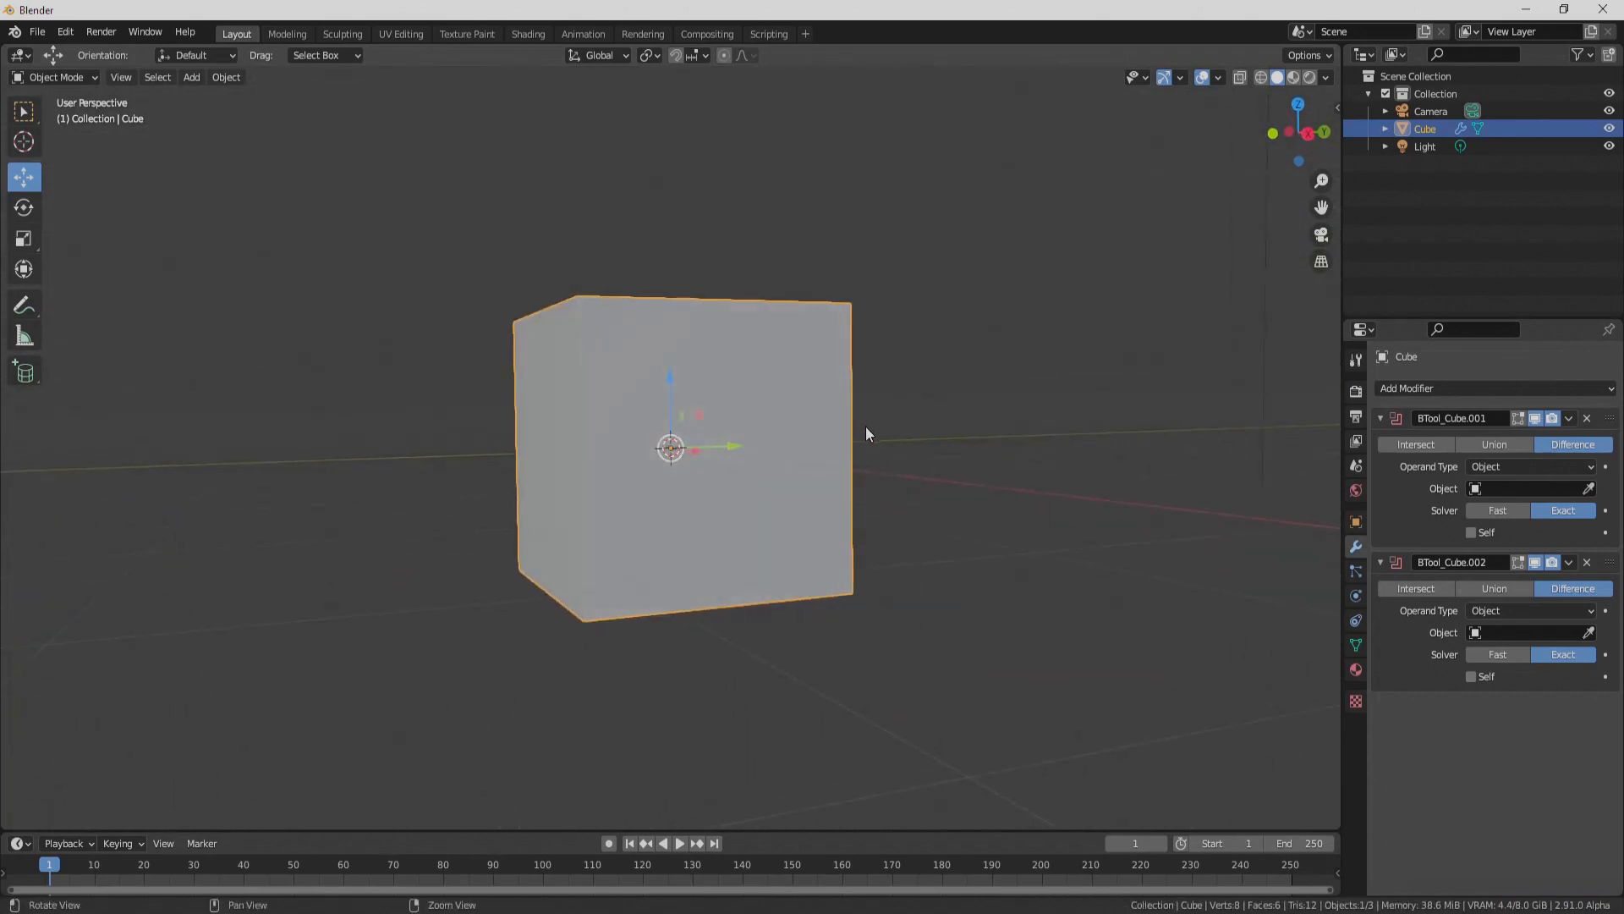
{"action": "key", "text": "shift+d"}
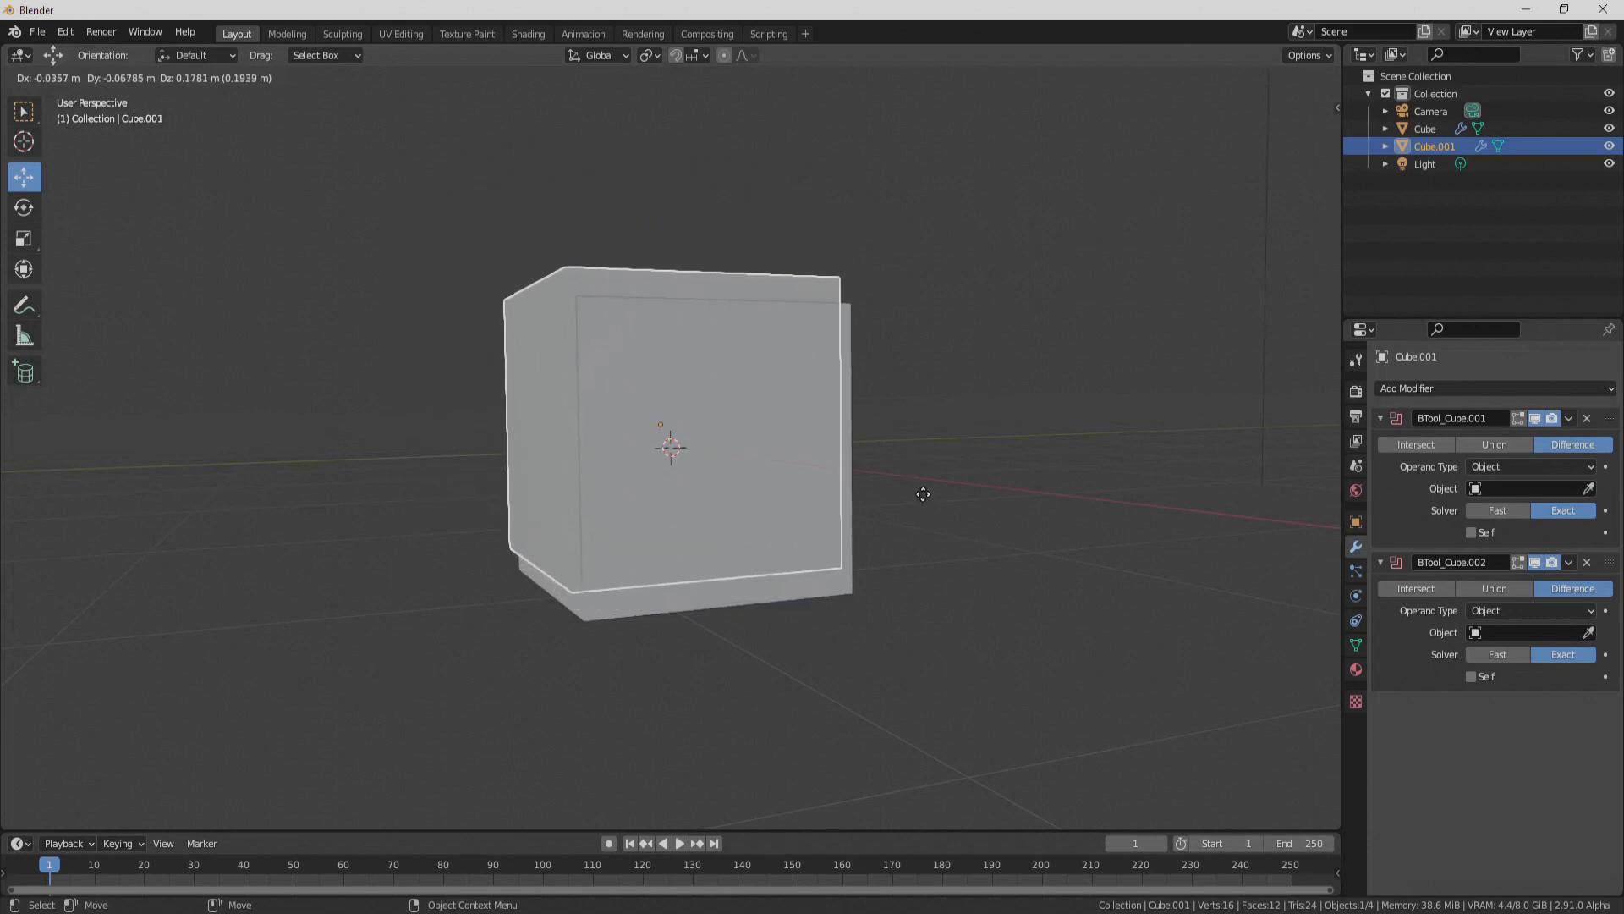
{"action": "key", "text": "r"}
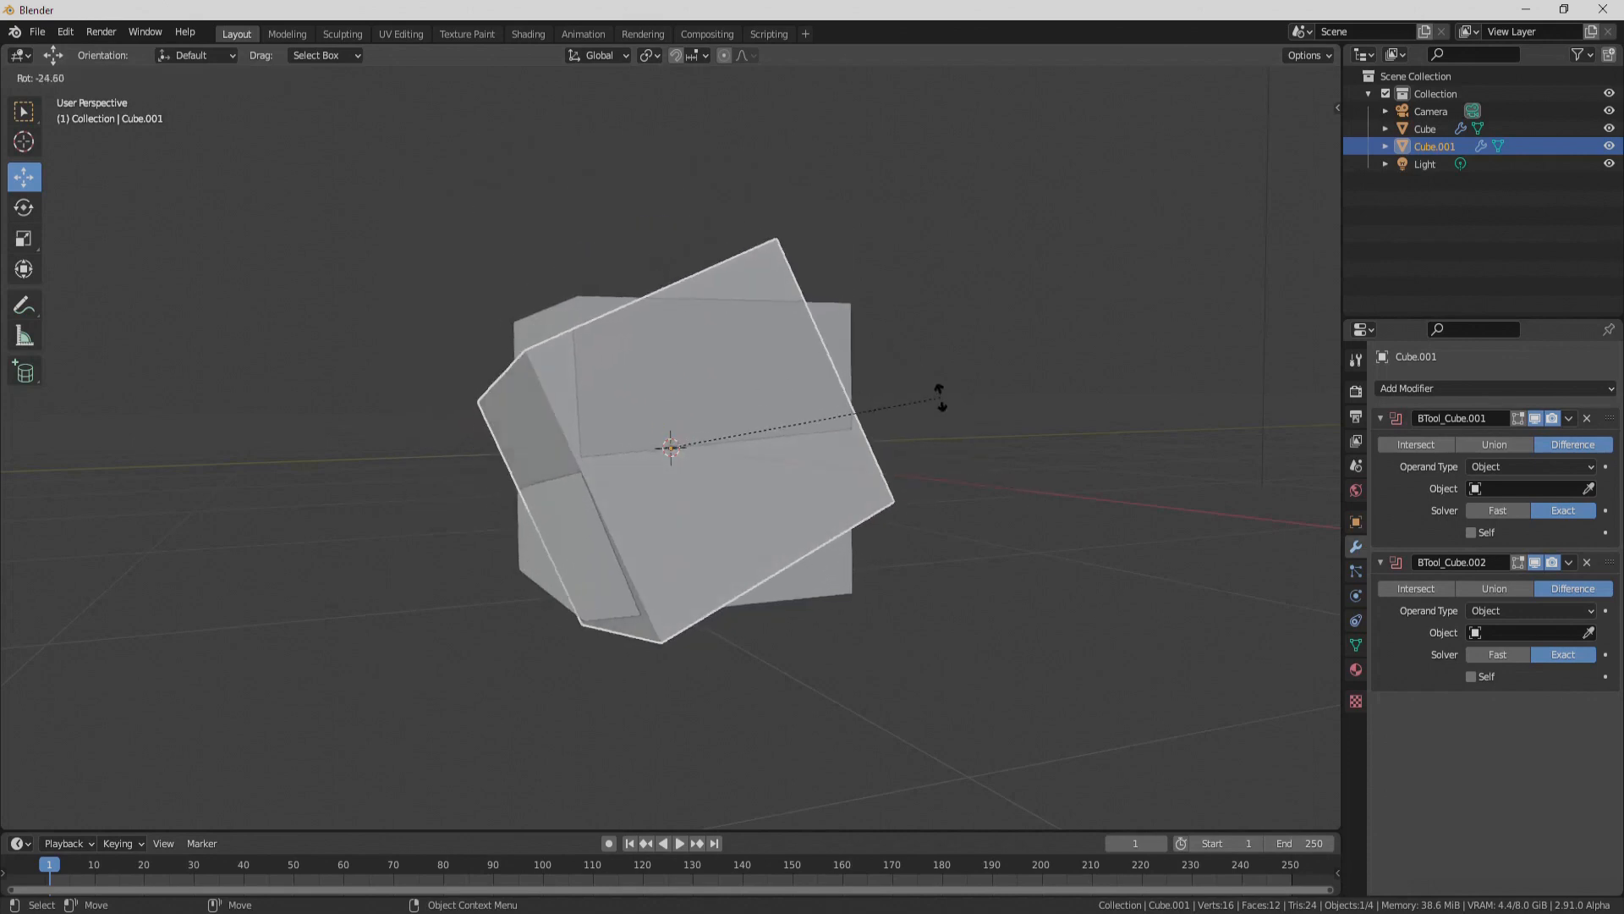
{"action": "key", "text": "y"}
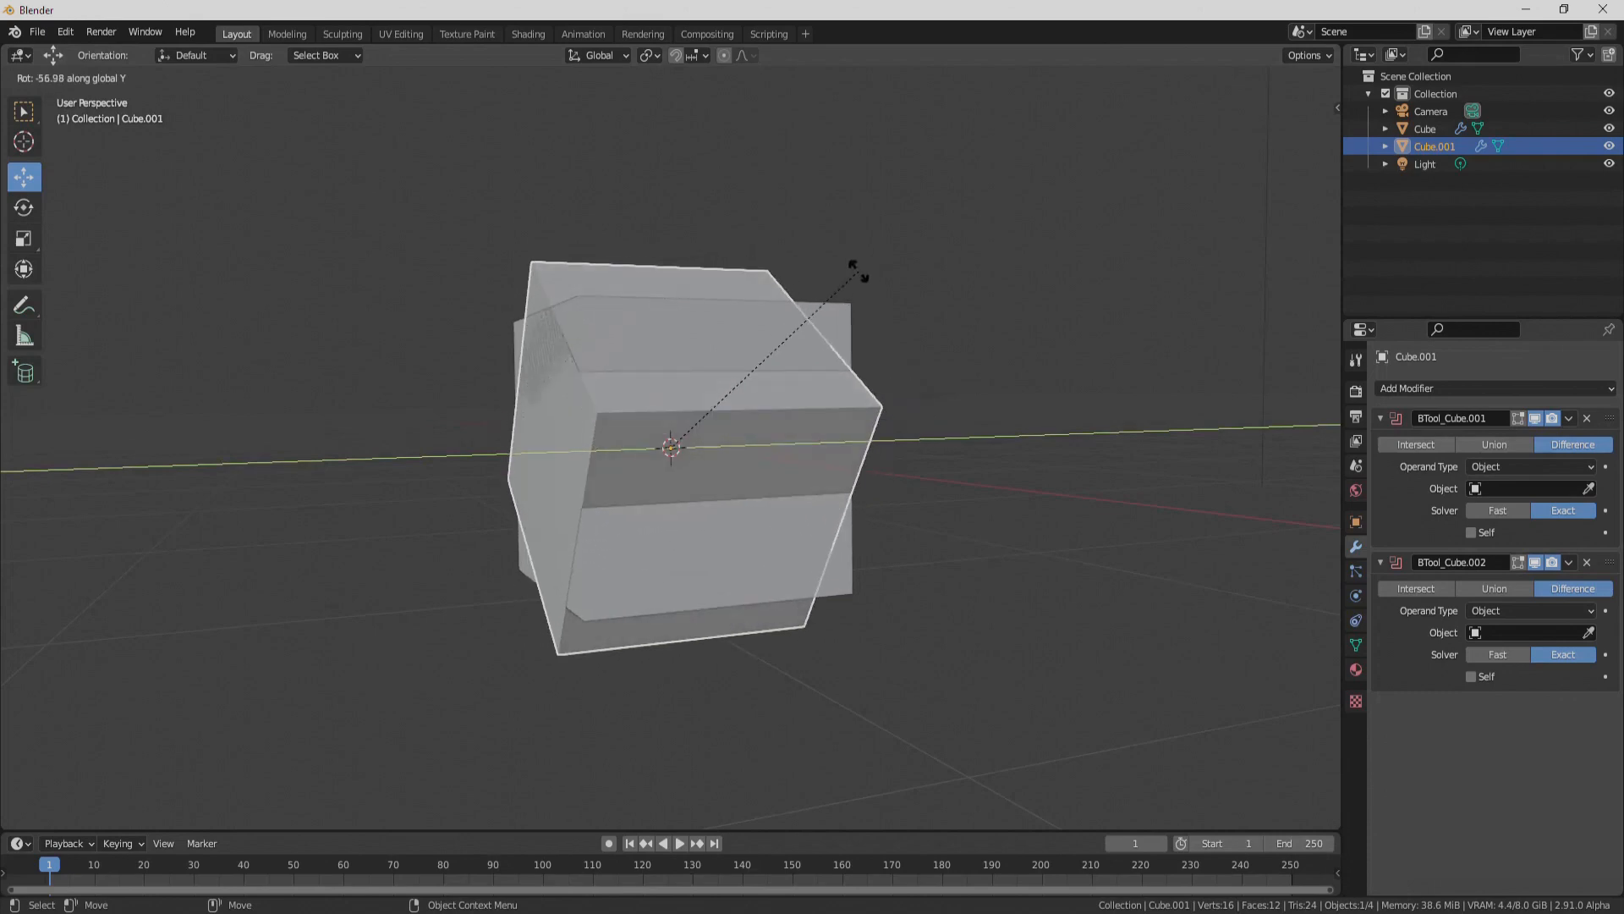
{"action": "left_click", "coordinate": [856, 369]}
Step: Repeat the rotated duplication nine more times to build a ring of overlapping cubes around the Y axis
{"action": "middle_click_drag", "start_coordinate": [856, 369], "coordinate": [939, 383]}
{"action": "key", "text": "shift+r"}
{"action": "key", "text": "shift+r"}
{"action": "key", "text": "shift+r"}
{"action": "key", "text": "shift+r"}
{"action": "key", "text": "shift+r"}
{"action": "key", "text": "shift+r"}
{"action": "key", "text": "shift+r"}
{"action": "key", "text": "shift+r"}
{"action": "key", "text": "shift+r"}
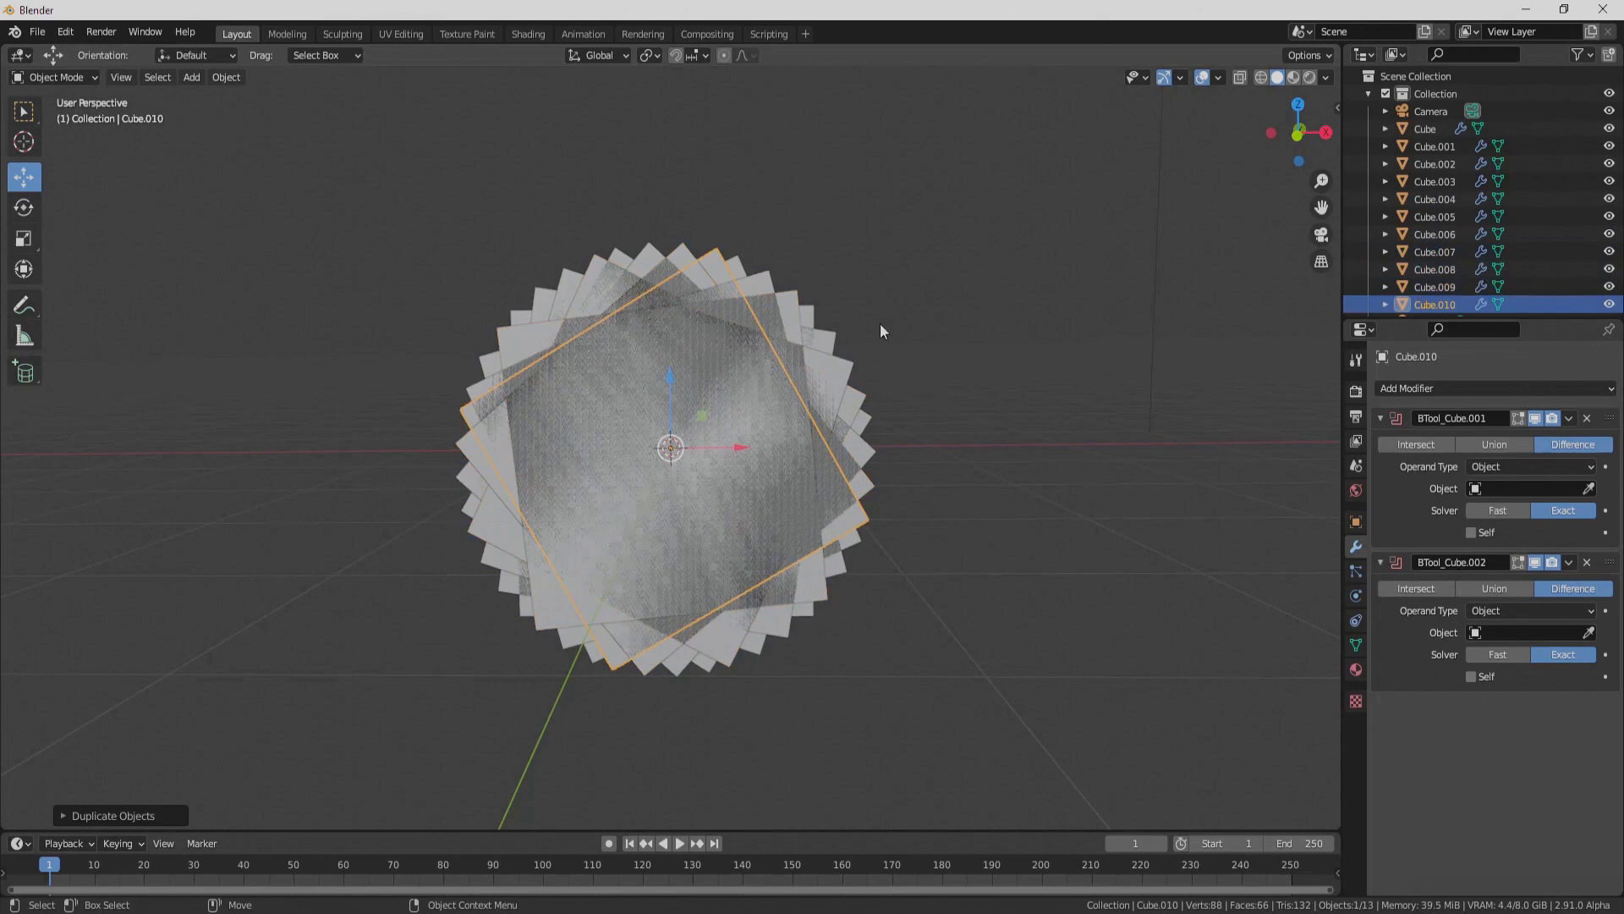
Step: Select all the overlapping cubes and remove the BTool_Cube.002 modifier from the active cube
{"action": "middle_click_drag", "start_coordinate": [879, 323], "coordinate": [820, 406]}
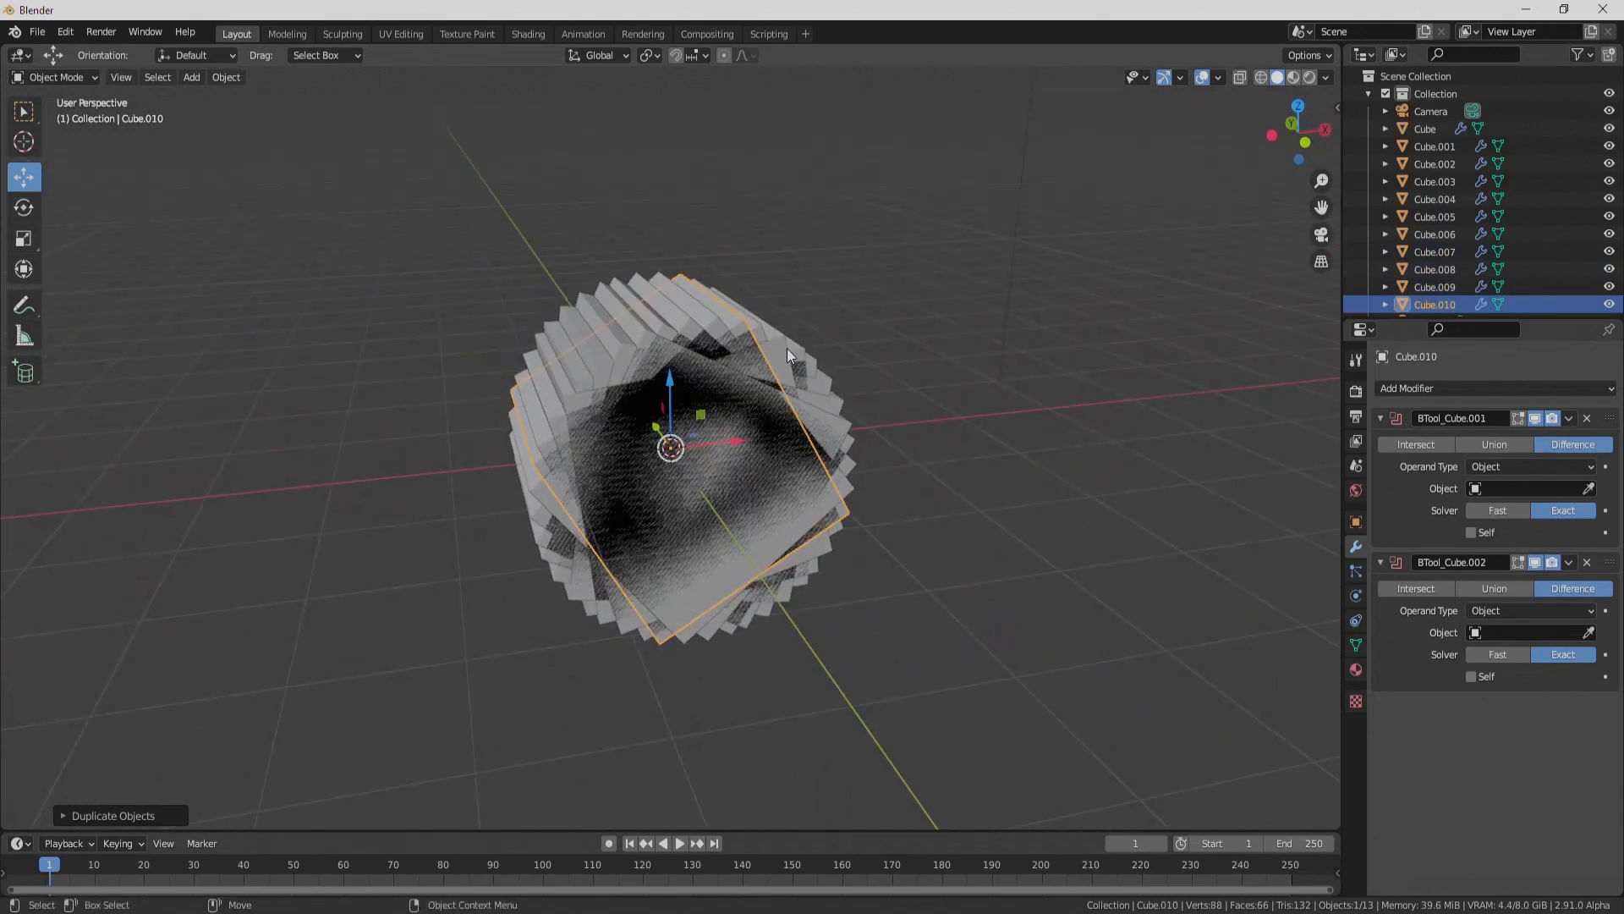
{"action": "left_click_drag", "start_coordinate": [415, 243], "coordinate": [827, 683]}
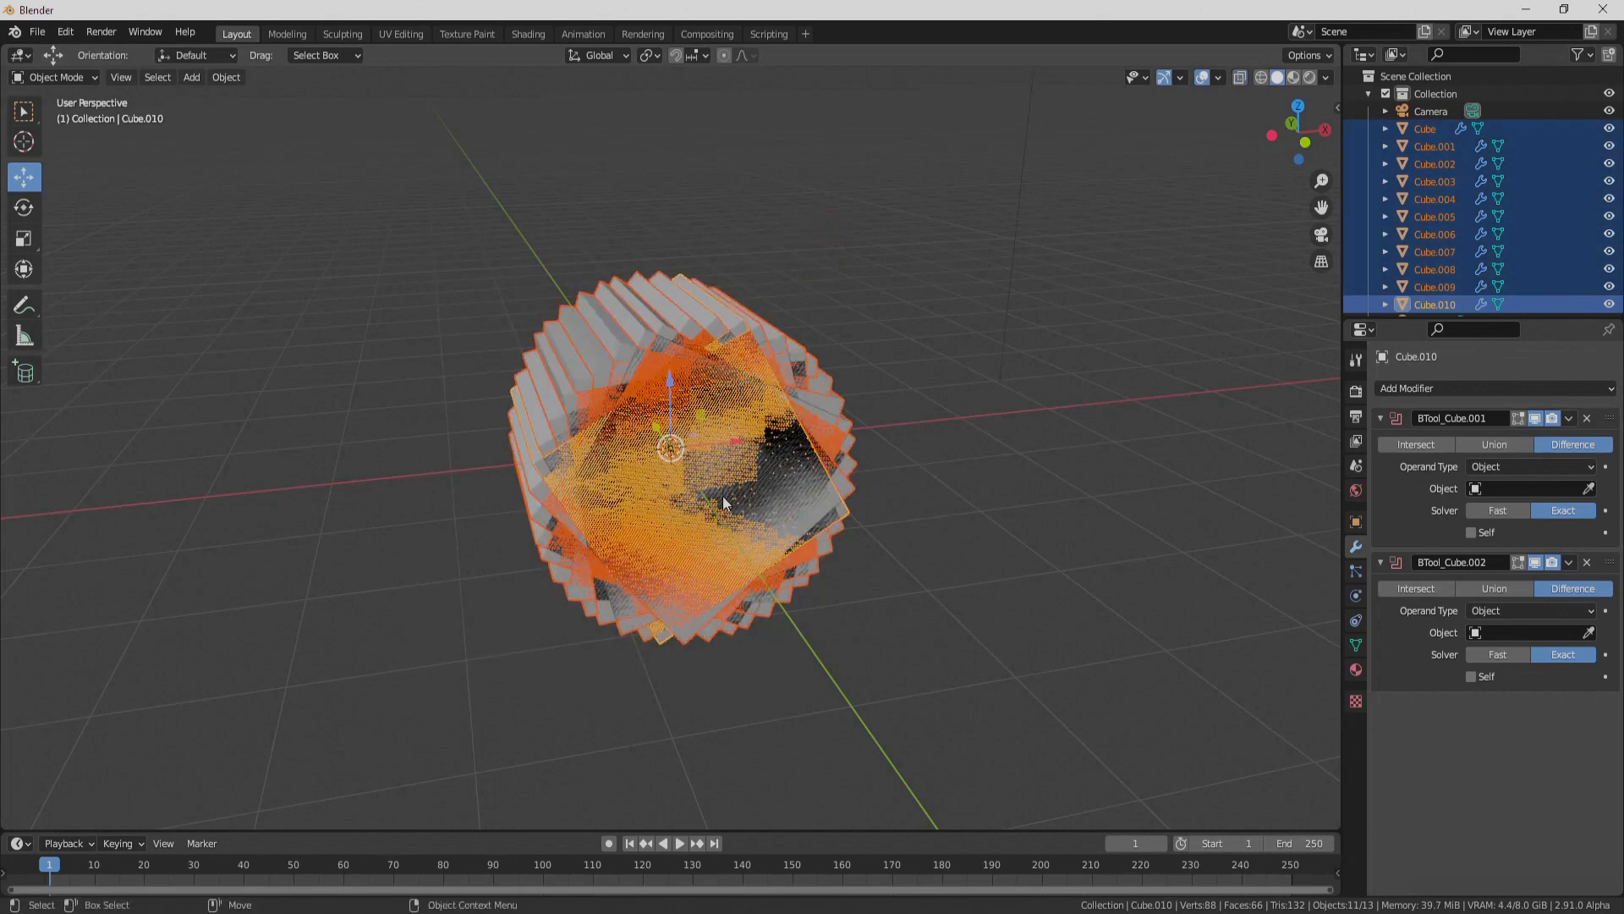
{"action": "left_click", "coordinate": [1587, 561]}
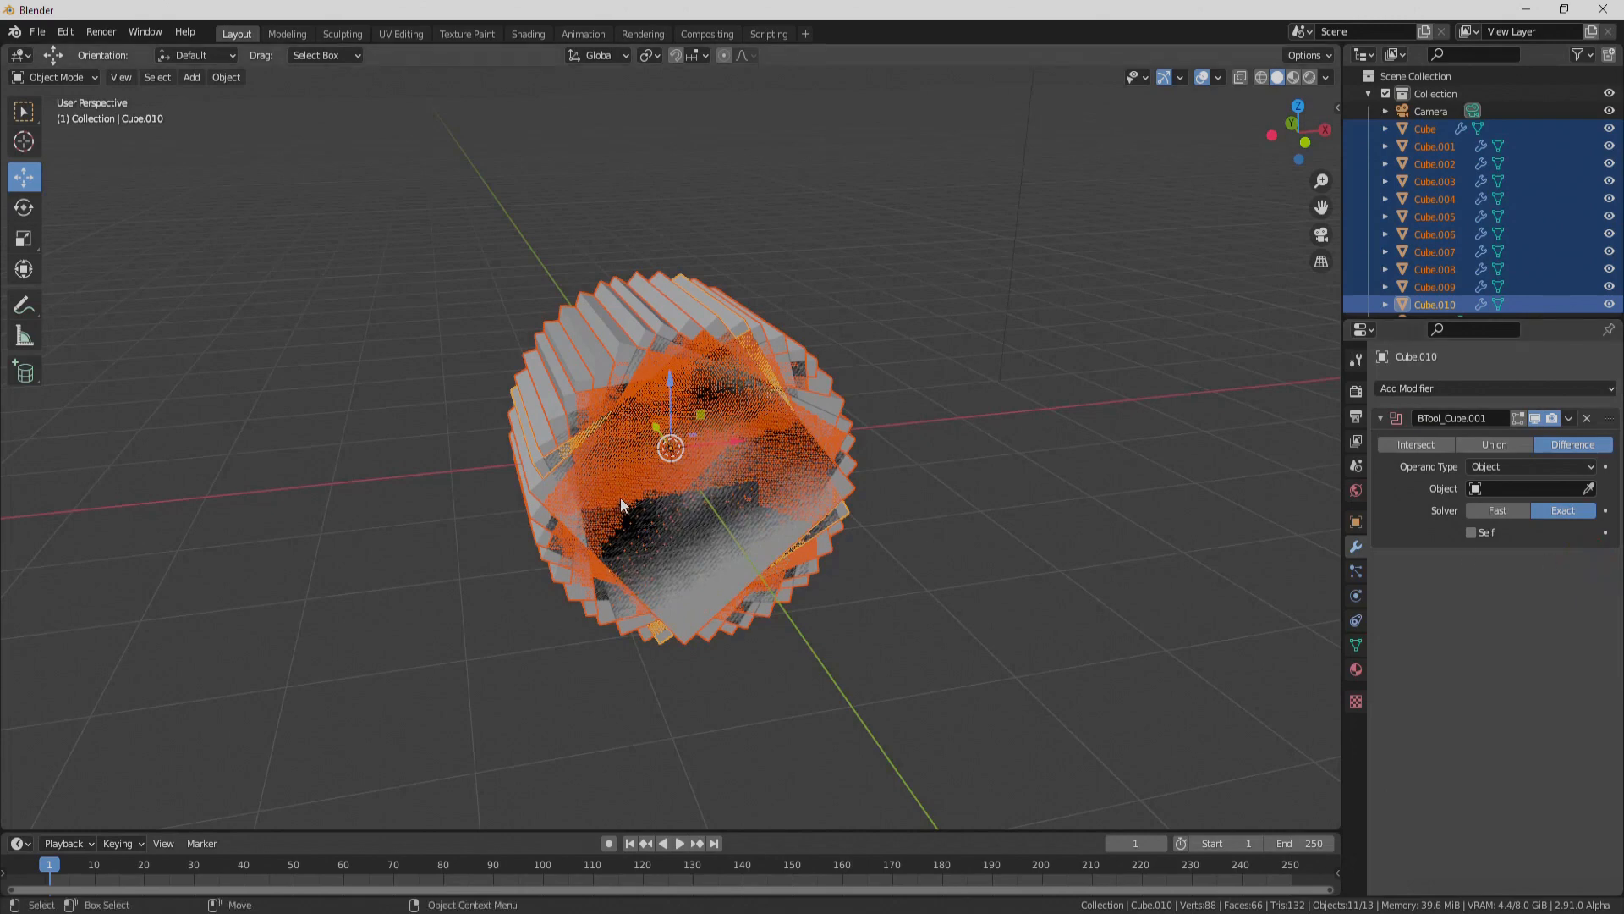
Step: Move all the selected cubes into a new collection named Bool
{"action": "key", "text": "m"}
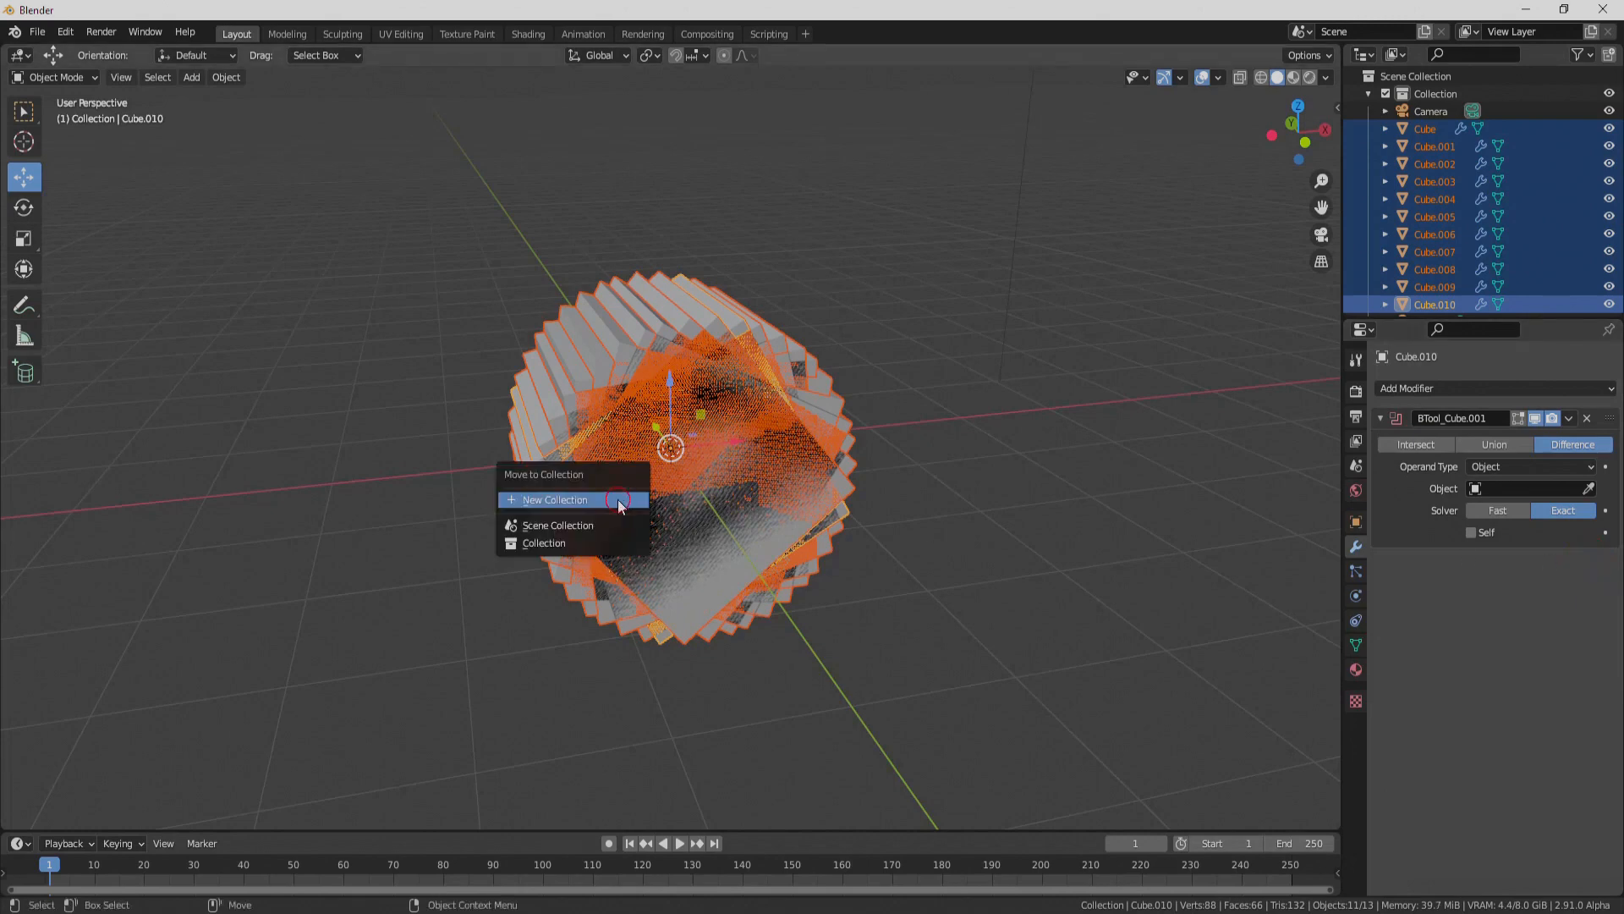
{"action": "left_click", "coordinate": [617, 499]}
{"action": "type", "text": "Bool"}
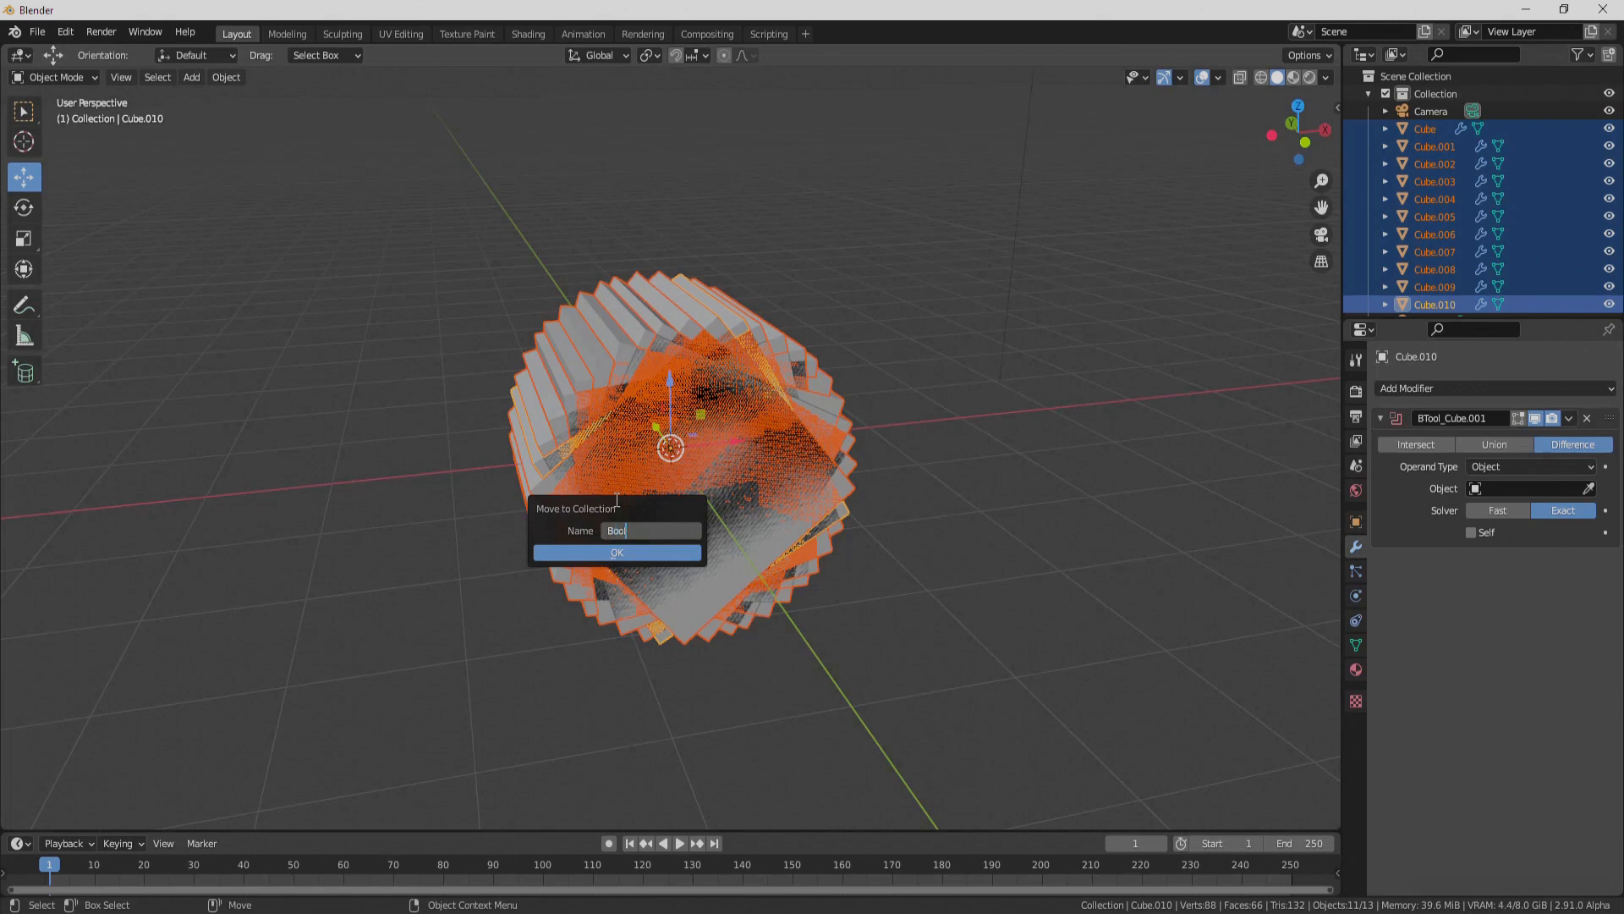
{"action": "key", "text": "Return"}
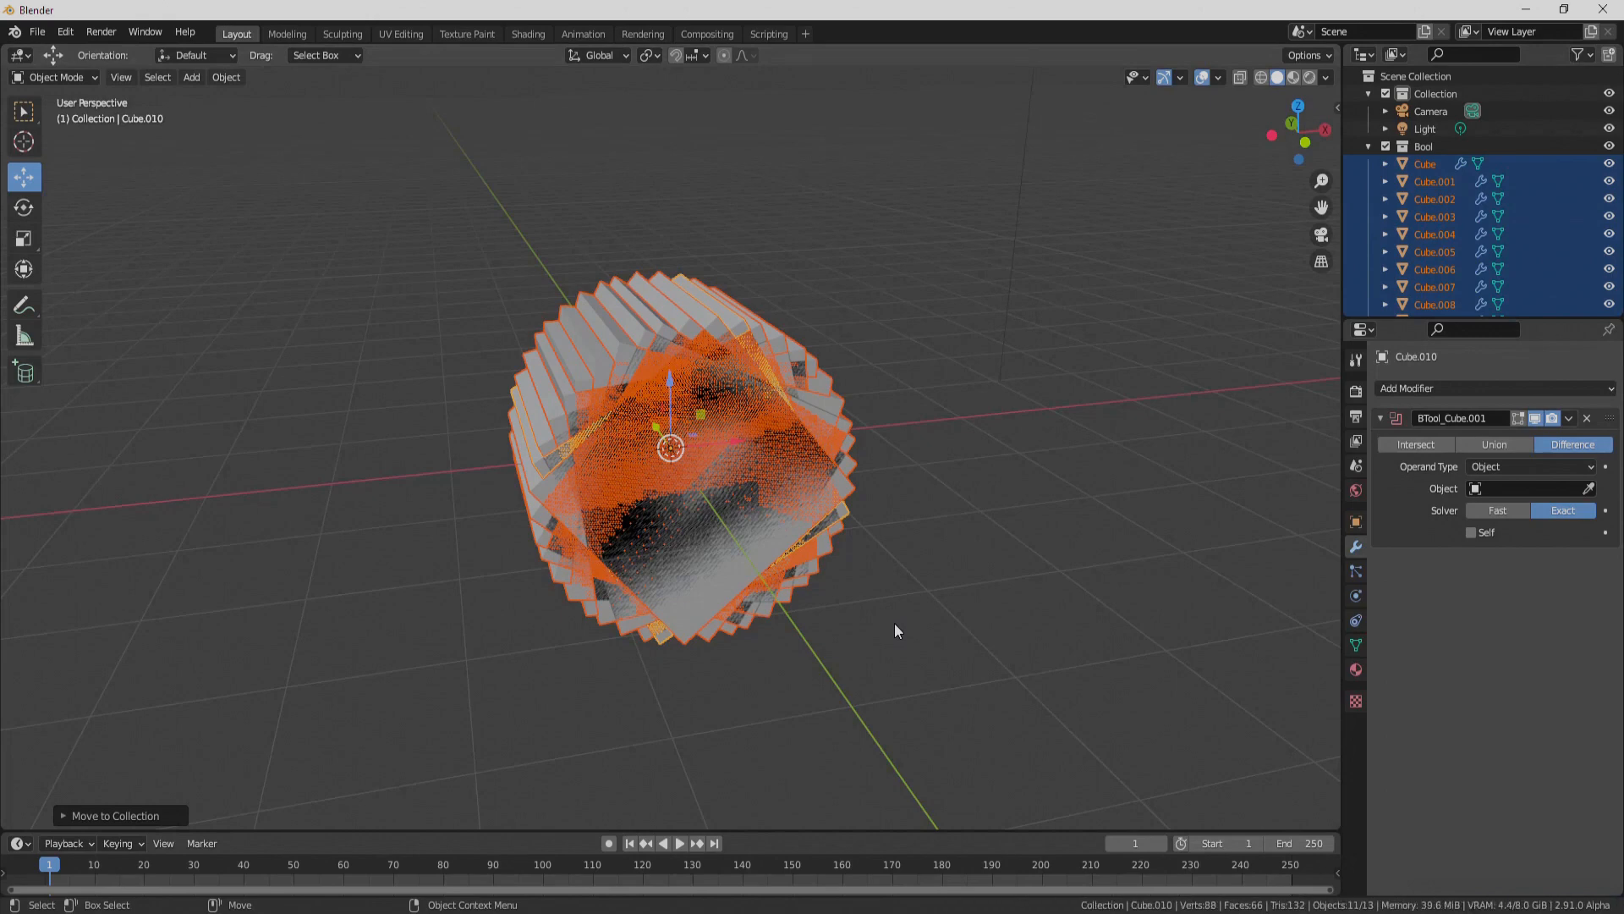
Step: Set the active cube's Boolean modifier to a Union with operand type Collection, using the Bool collection
{"action": "left_click", "coordinate": [1506, 466]}
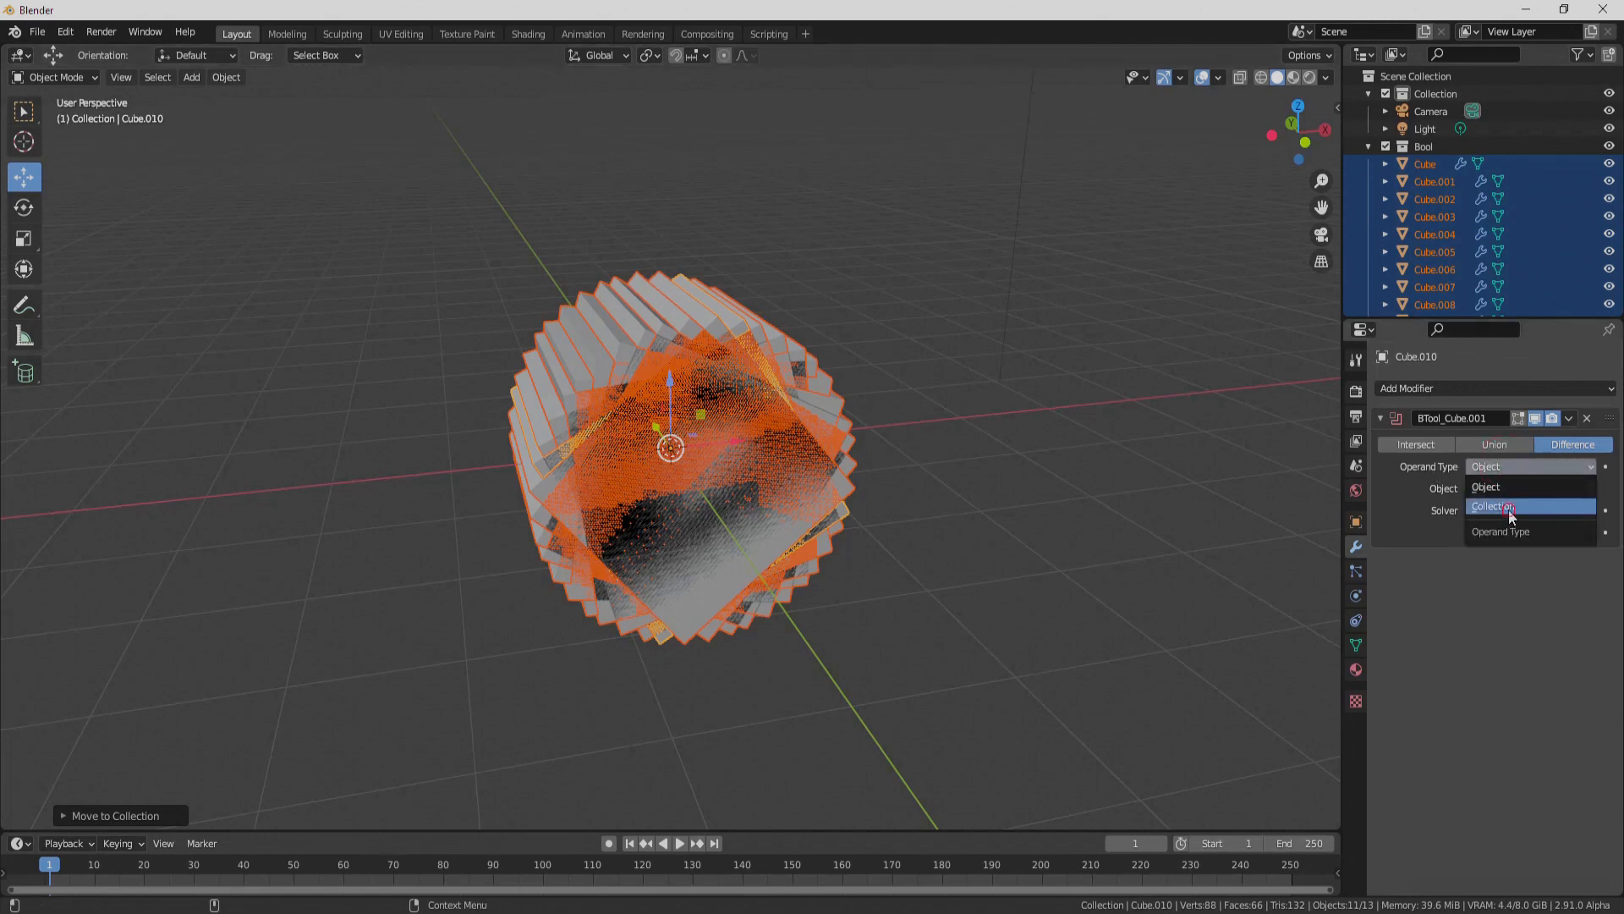
{"action": "left_click", "coordinate": [1509, 508]}
{"action": "left_click", "coordinate": [1485, 489]}
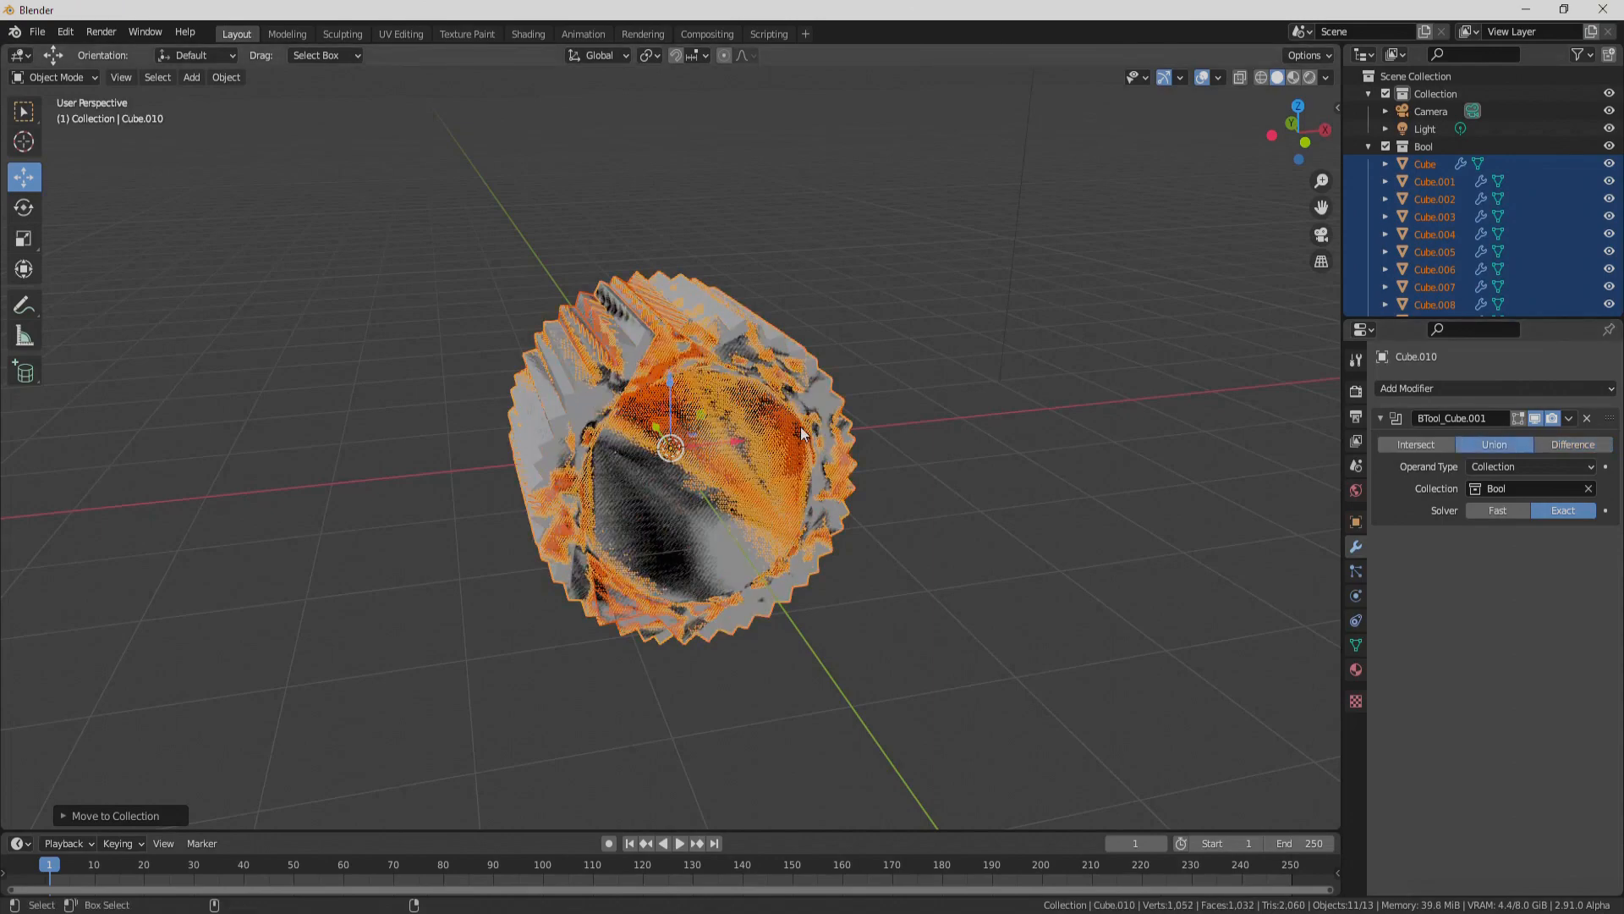
Step: Isolate the cubes in local view, select Cube.010 and inspect its merged shape with X-ray shading
{"action": "key", "text": "KP_Divide"}
{"action": "middle_click_drag", "start_coordinate": [799, 429], "coordinate": [972, 448]}
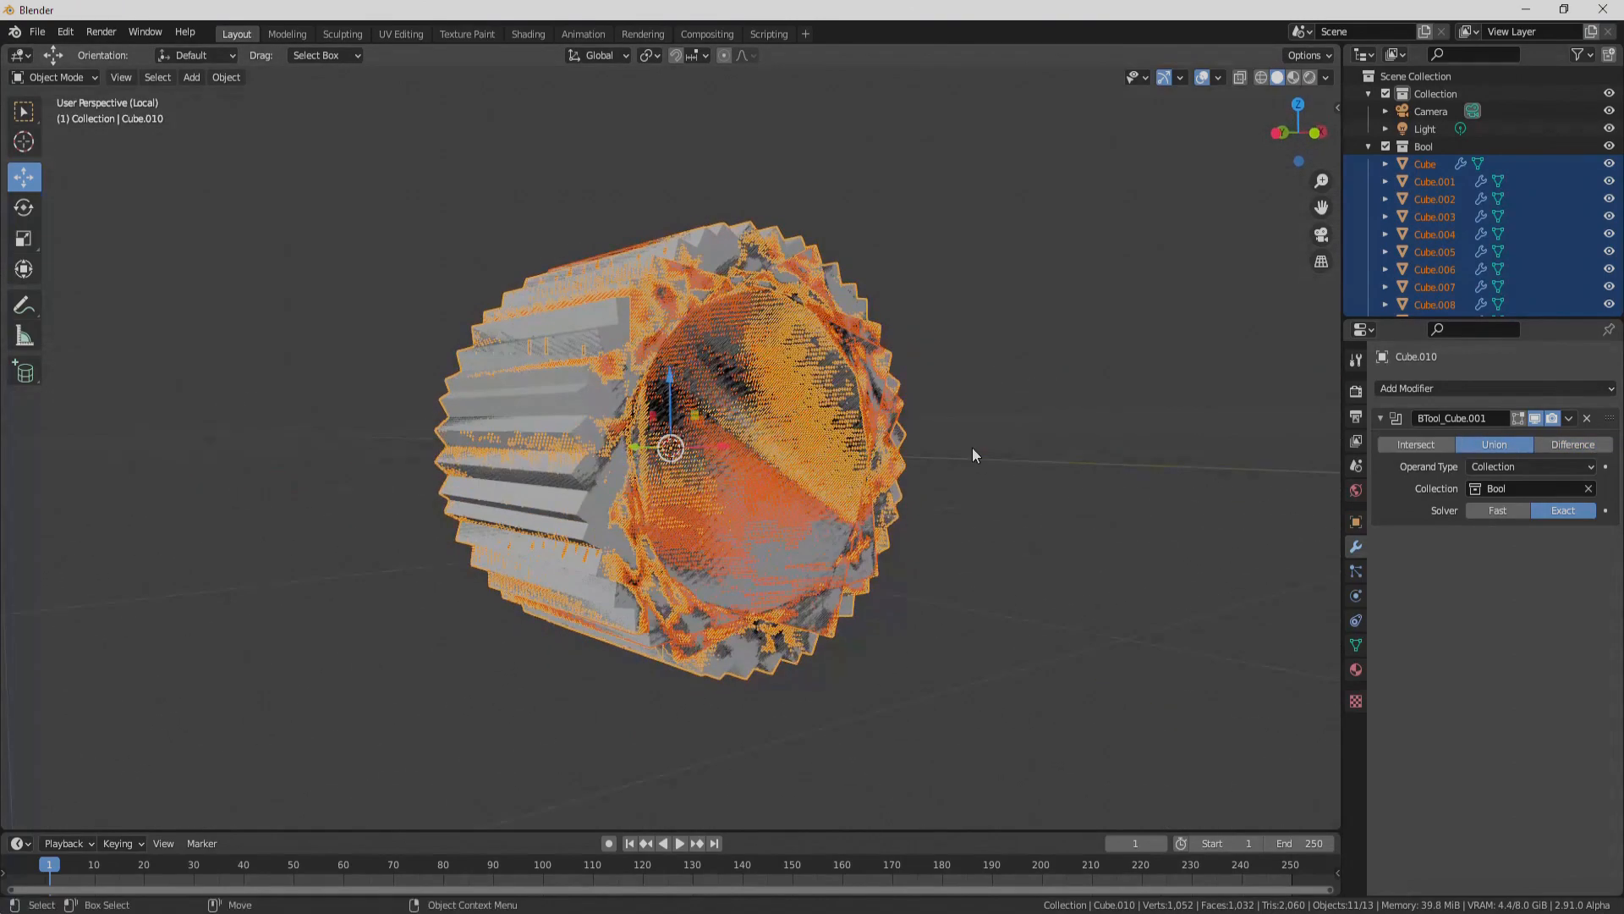
{"action": "left_click", "coordinate": [714, 440]}
{"action": "left_click", "coordinate": [789, 348]}
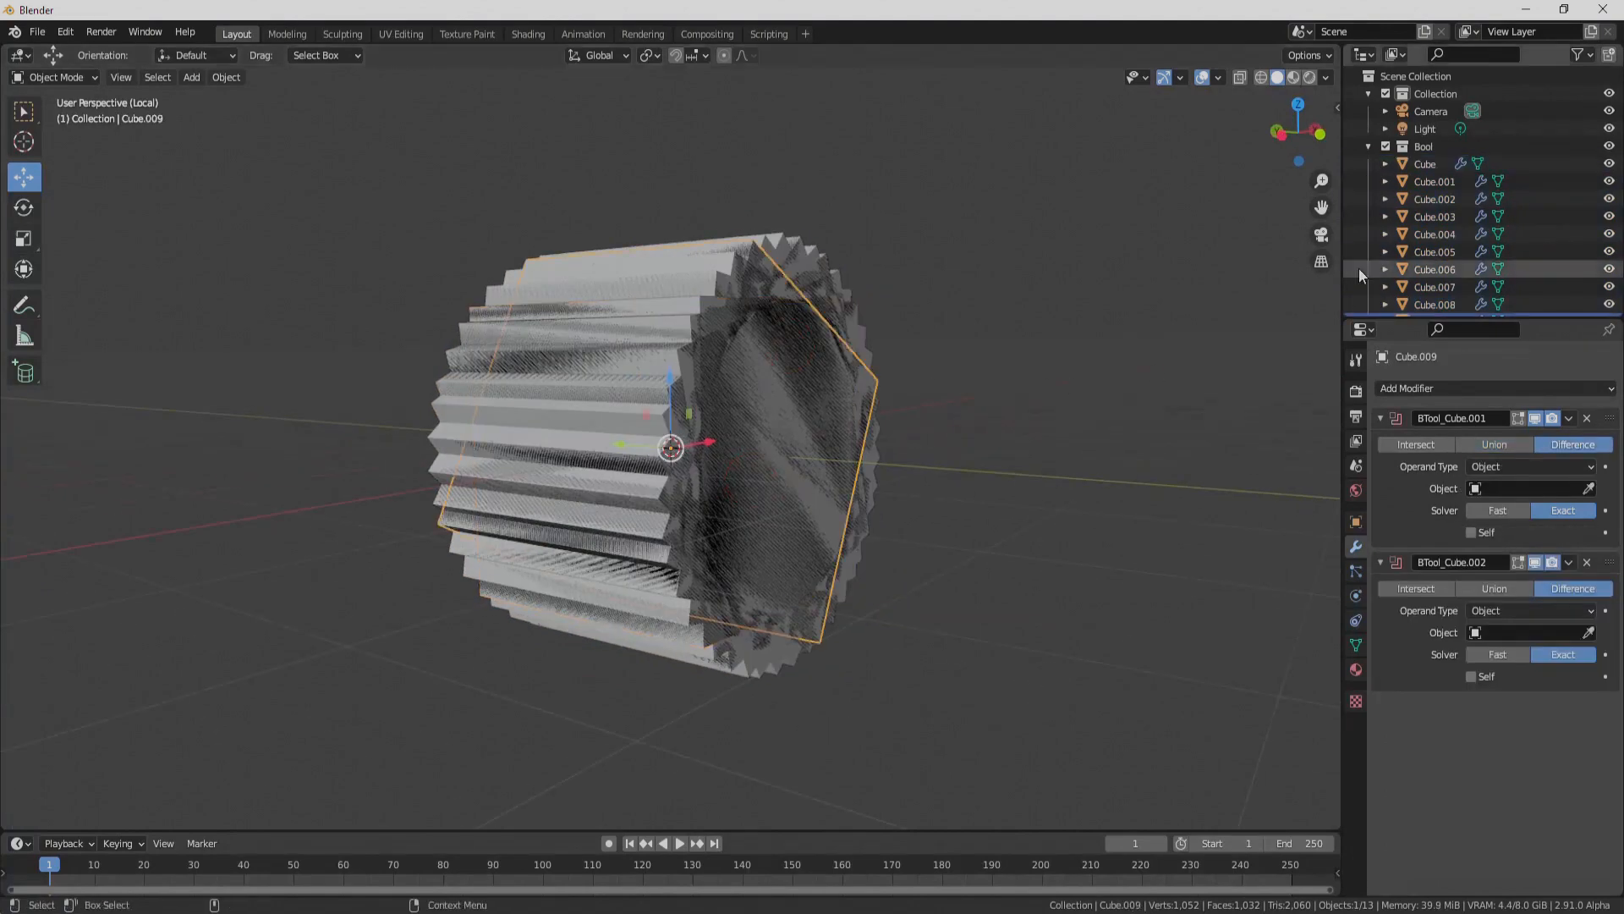
{"action": "left_click", "coordinate": [1420, 165]}
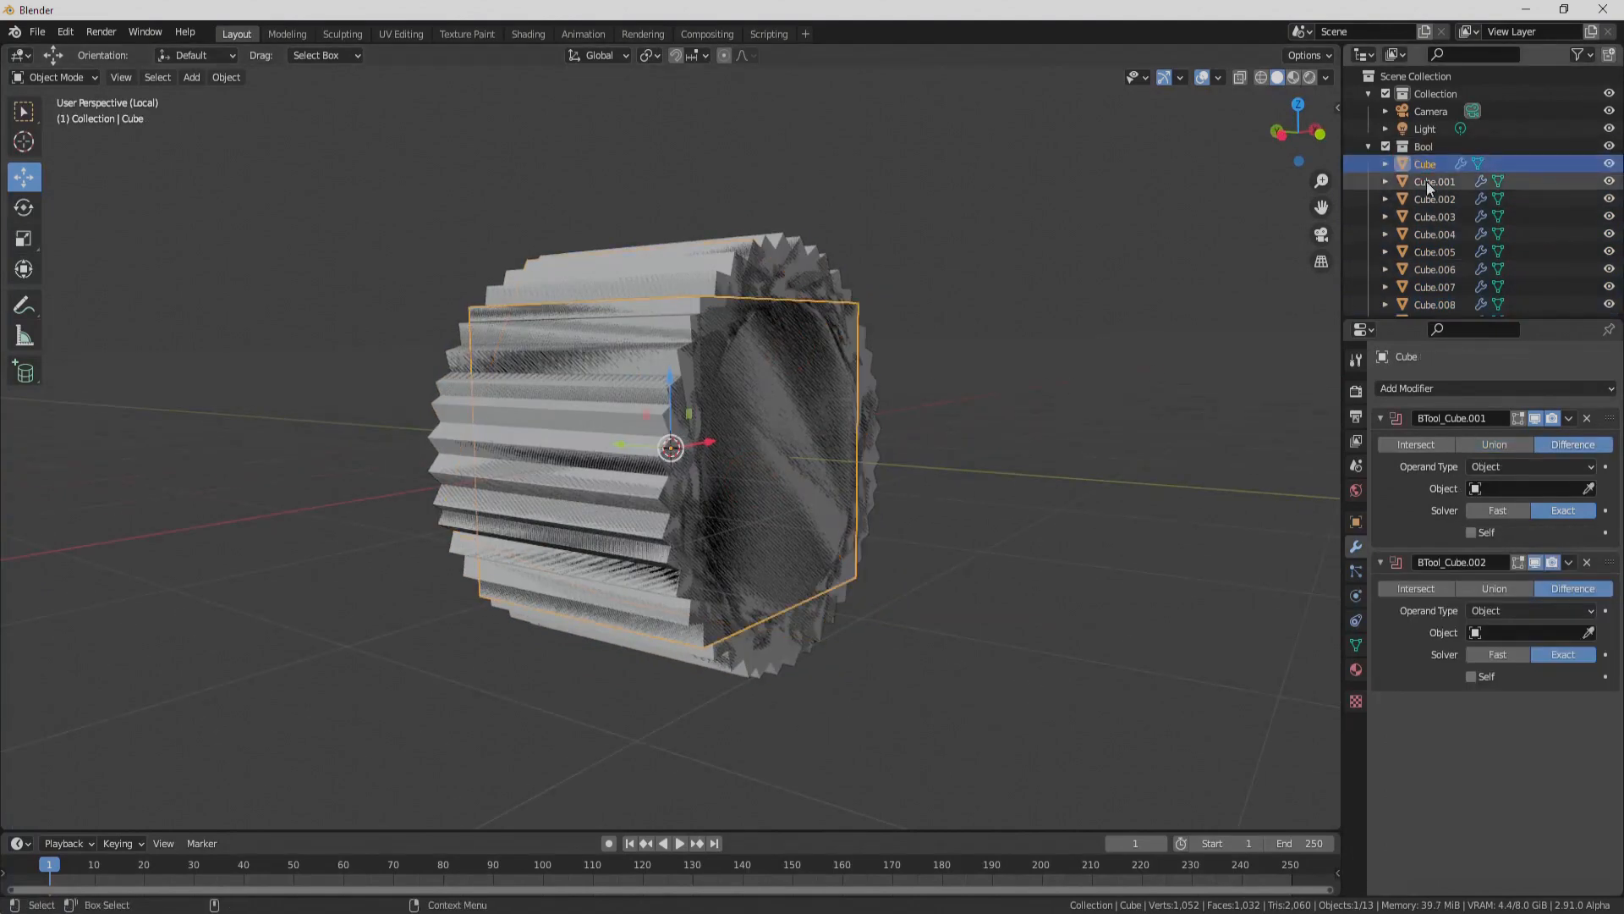
{"action": "middle_click_drag", "start_coordinate": [1306, 486], "coordinate": [1004, 555]}
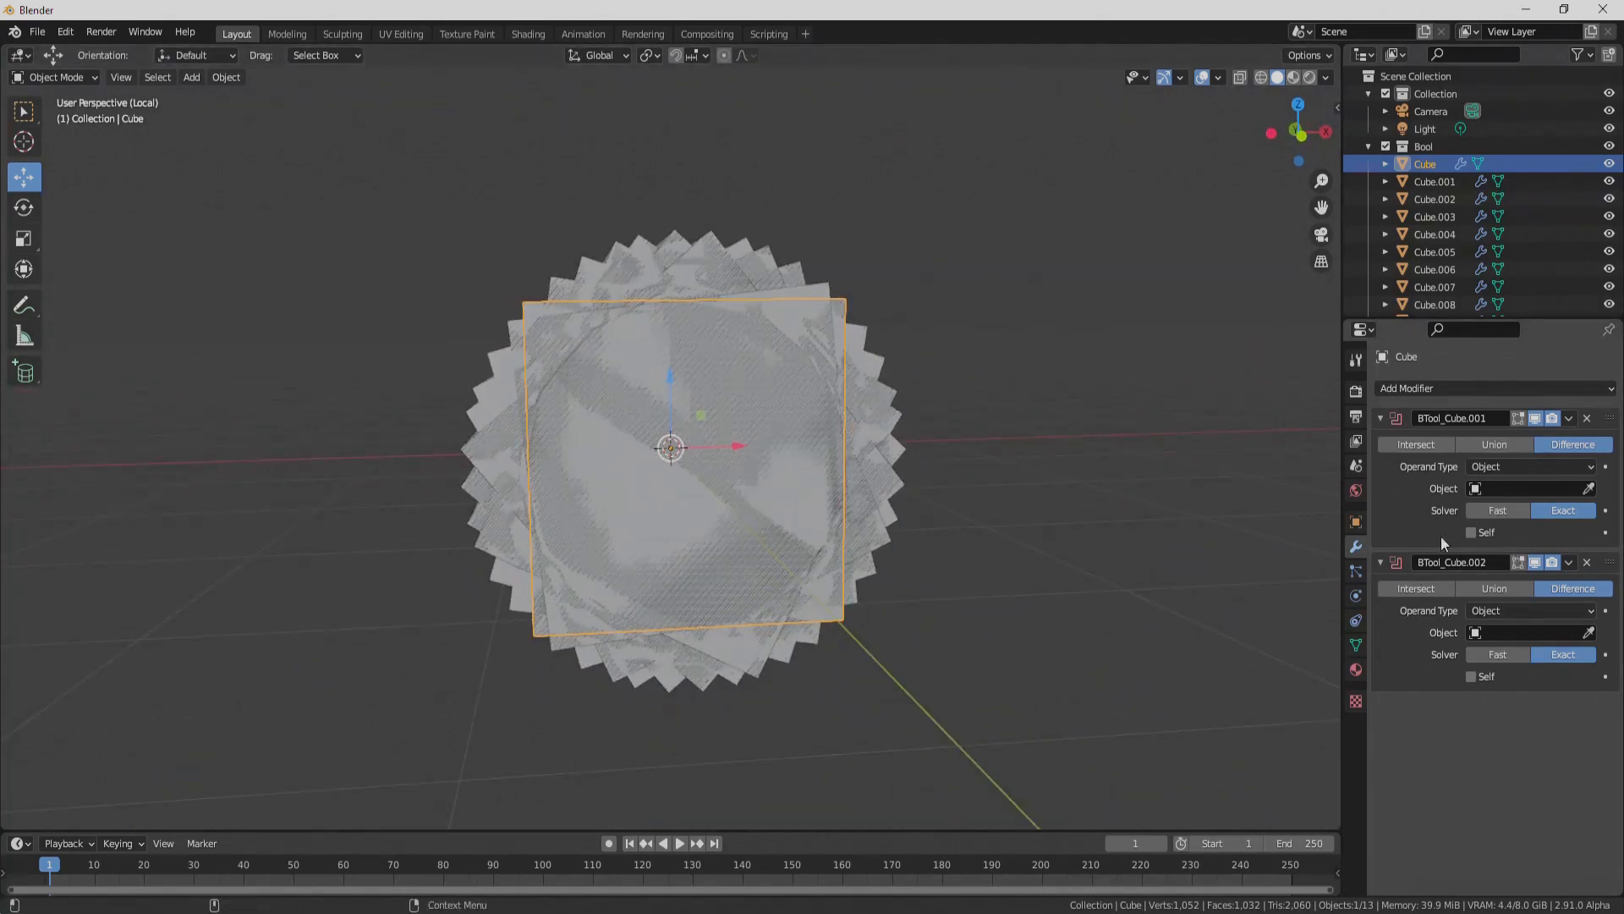
{"action": "scroll", "coordinate": [1455, 257], "scroll_direction": "down", "scroll_amount": 2}
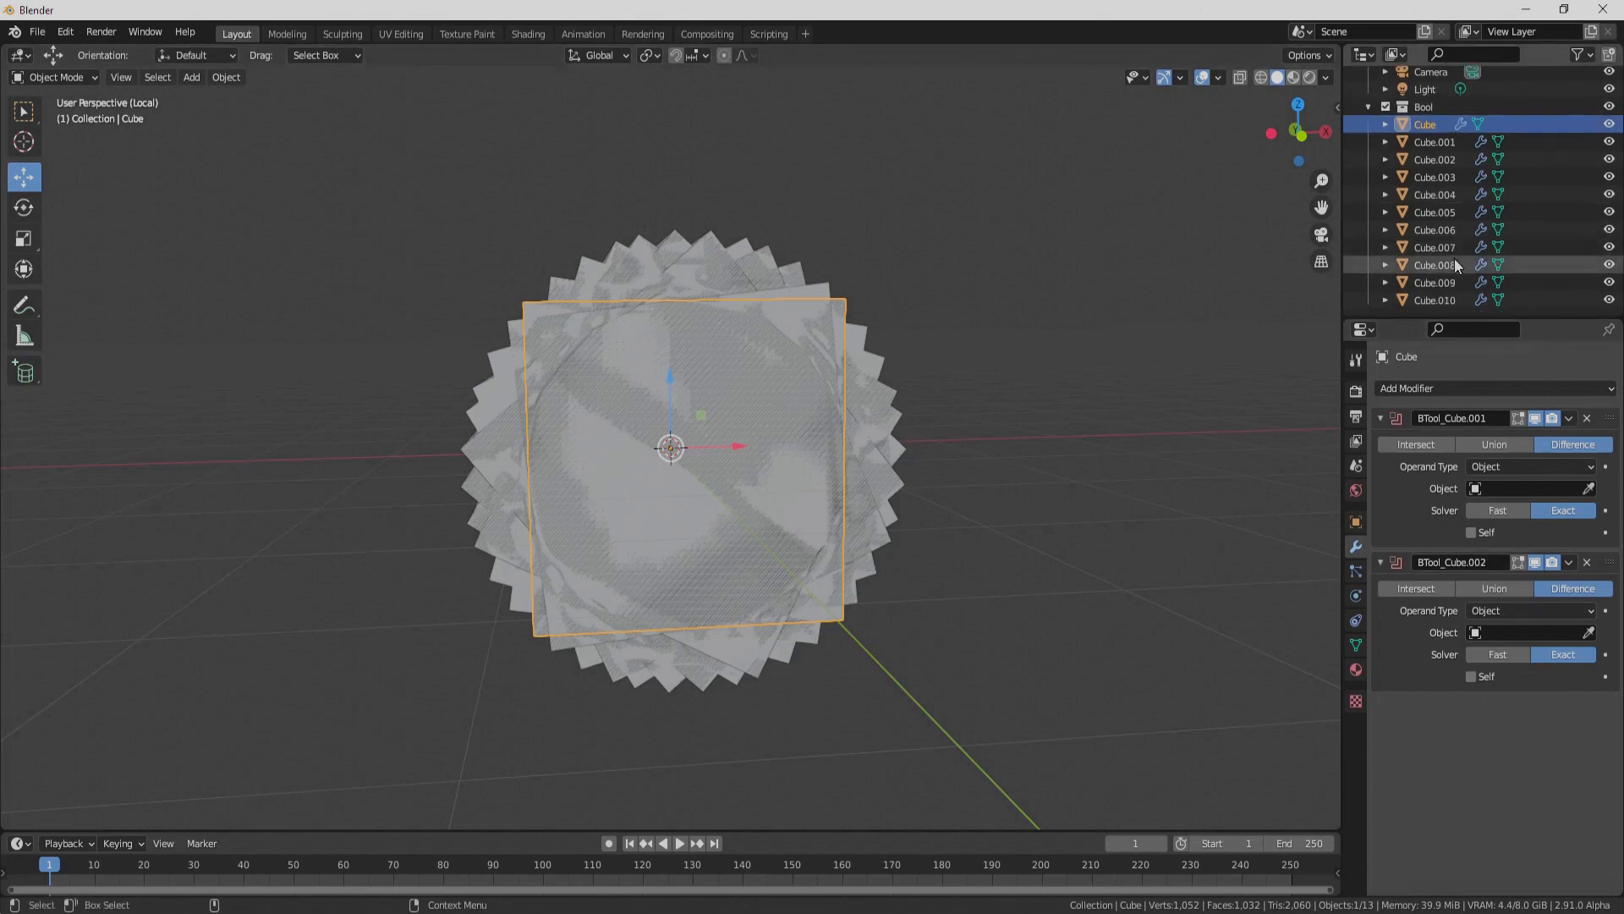
{"action": "left_click", "coordinate": [1442, 301]}
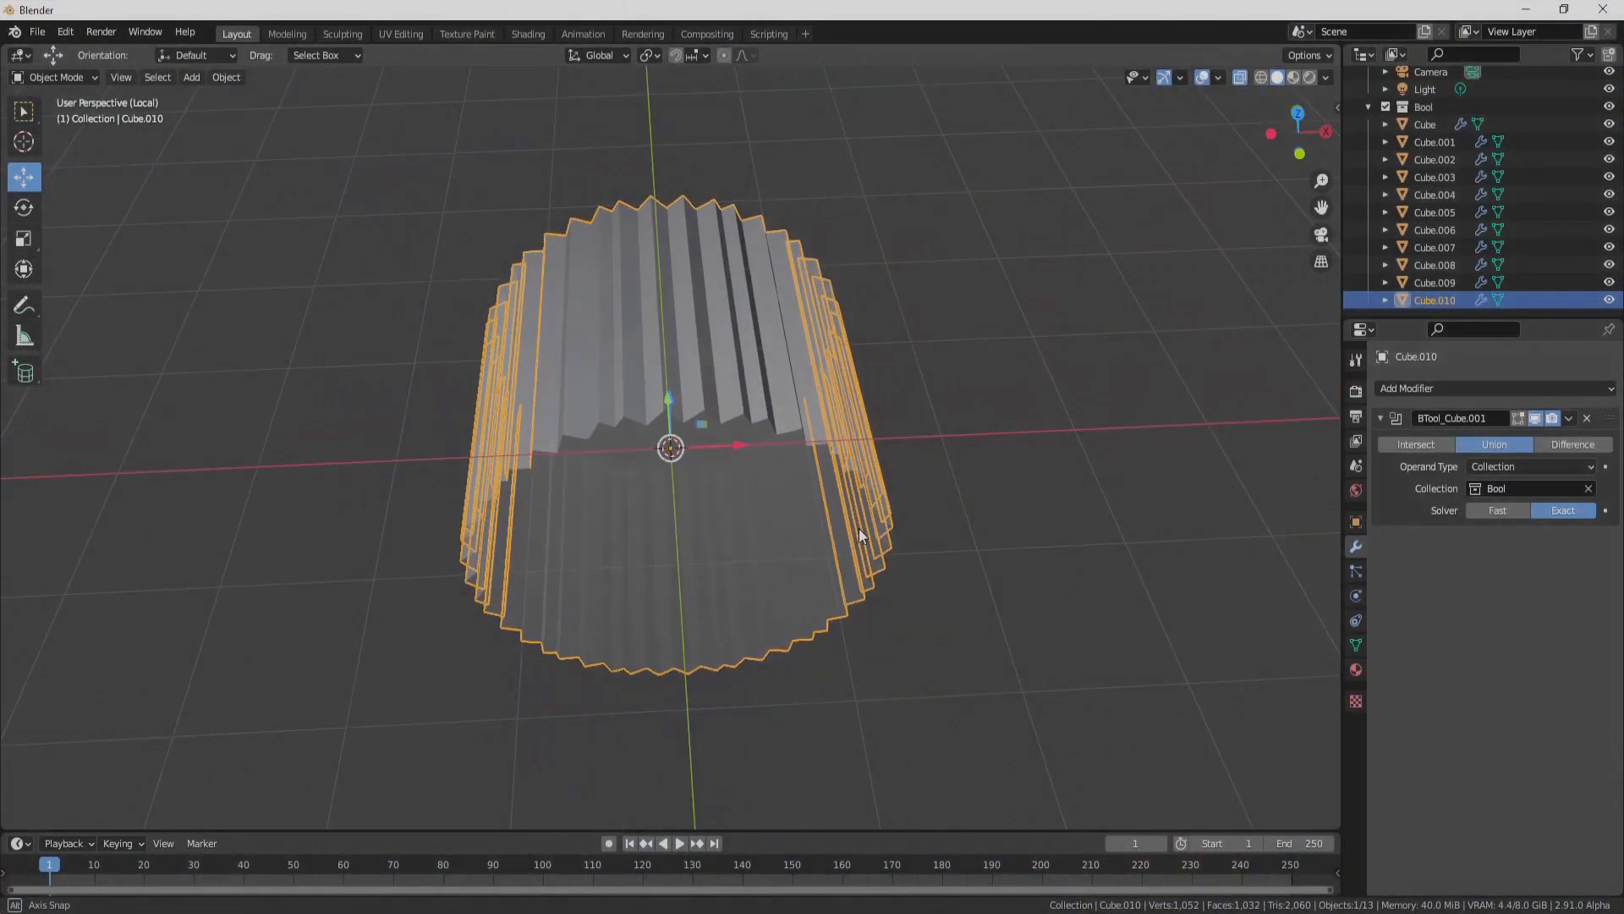
{"action": "middle_click_drag", "start_coordinate": [860, 528], "coordinate": [834, 362]}
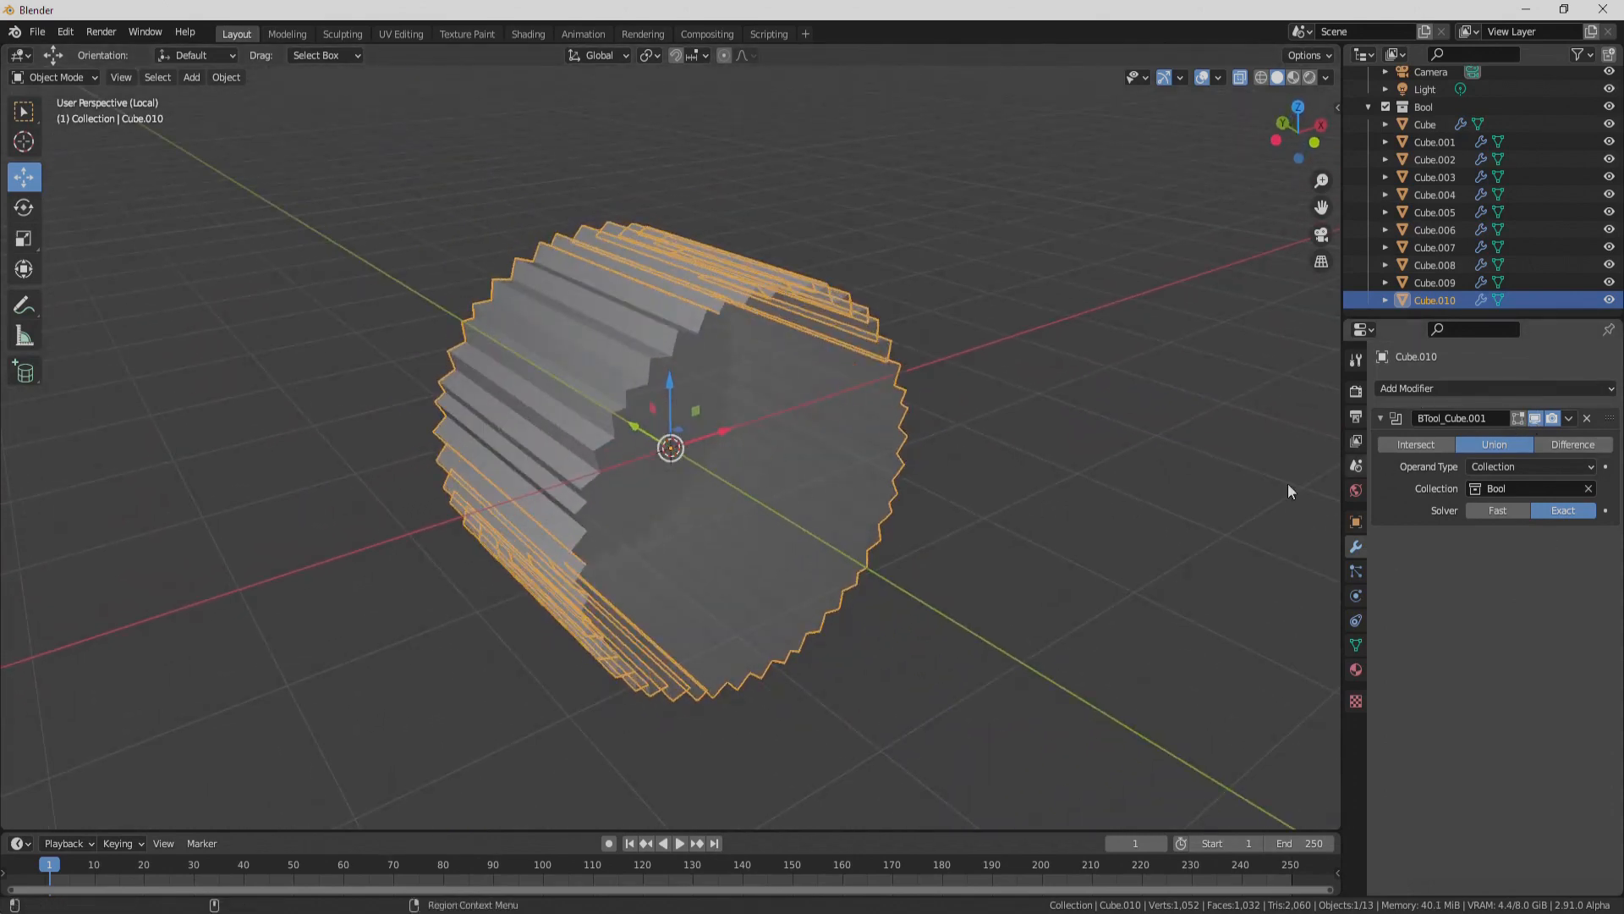
Step: Convert Cube.010 to a mesh so its Boolean modifier is baked into the geometry
{"action": "right_click", "coordinate": [802, 465]}
{"action": "left_click", "coordinate": [226, 77]}
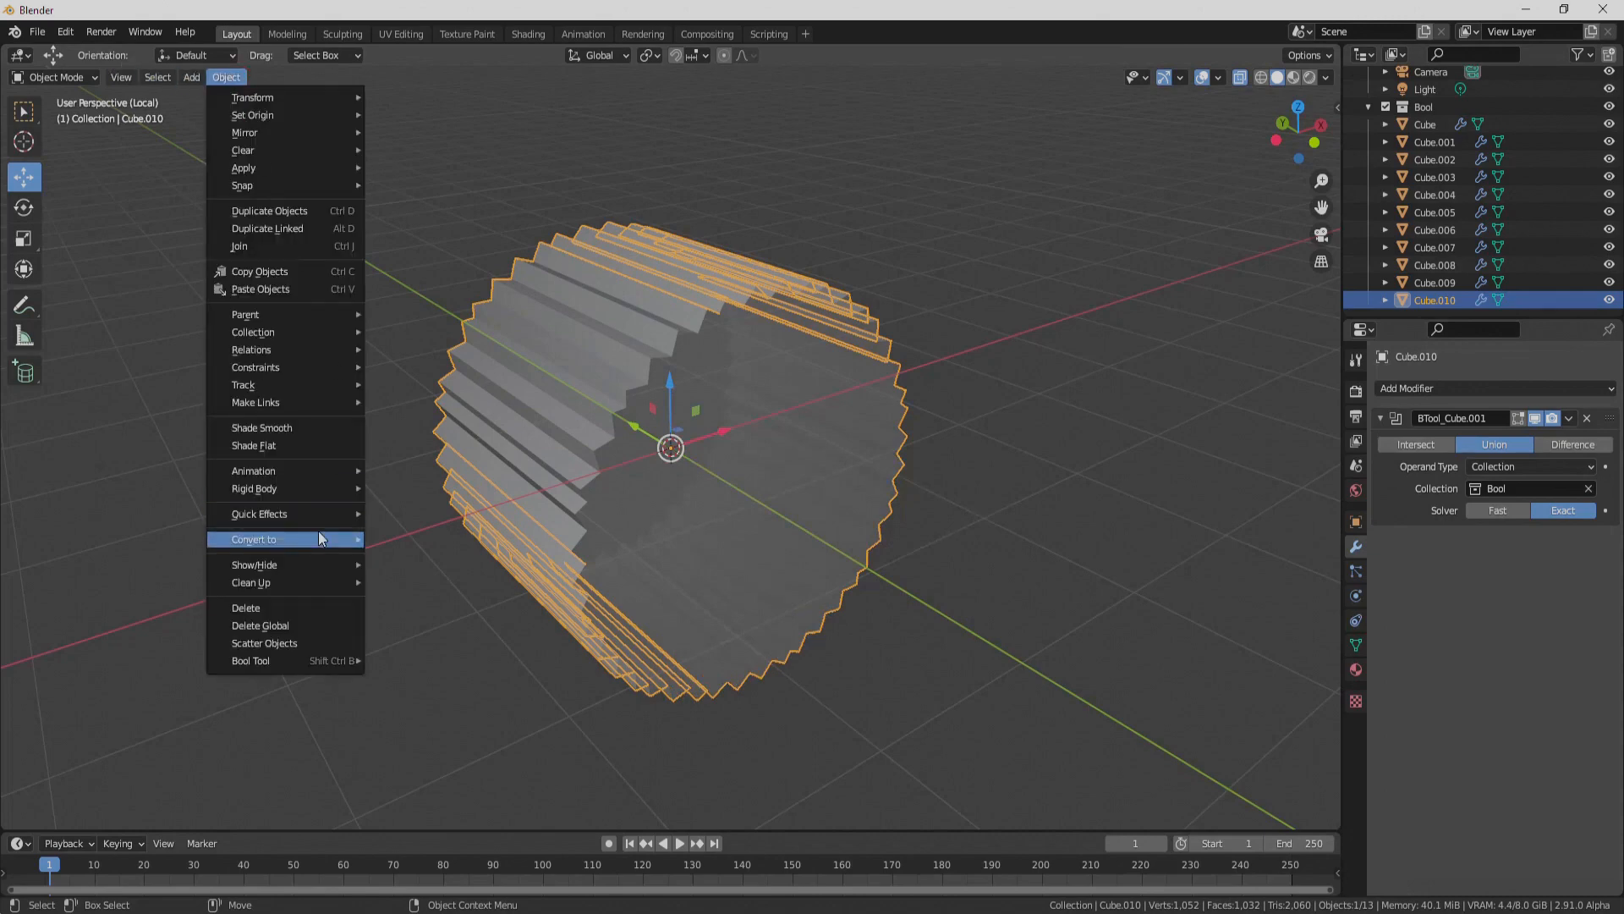
{"action": "mouse_move", "coordinate": [324, 538]}
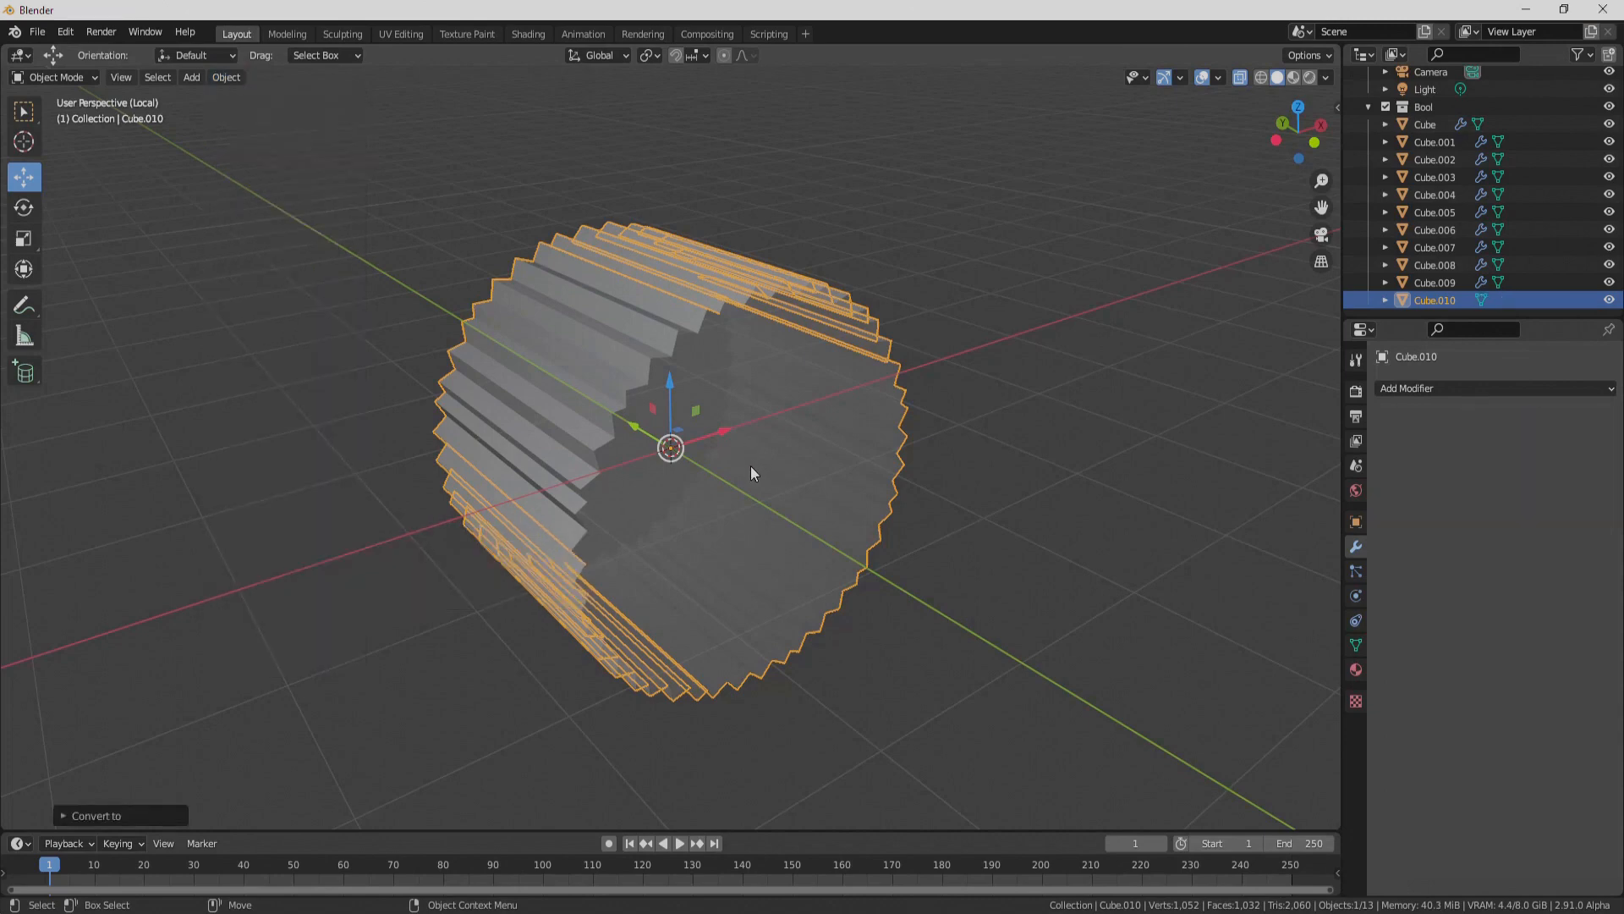
Step: In Edit Mode, select the two half-circle cap faces at each end of the toothed cylinder
{"action": "key", "text": "Tab"}
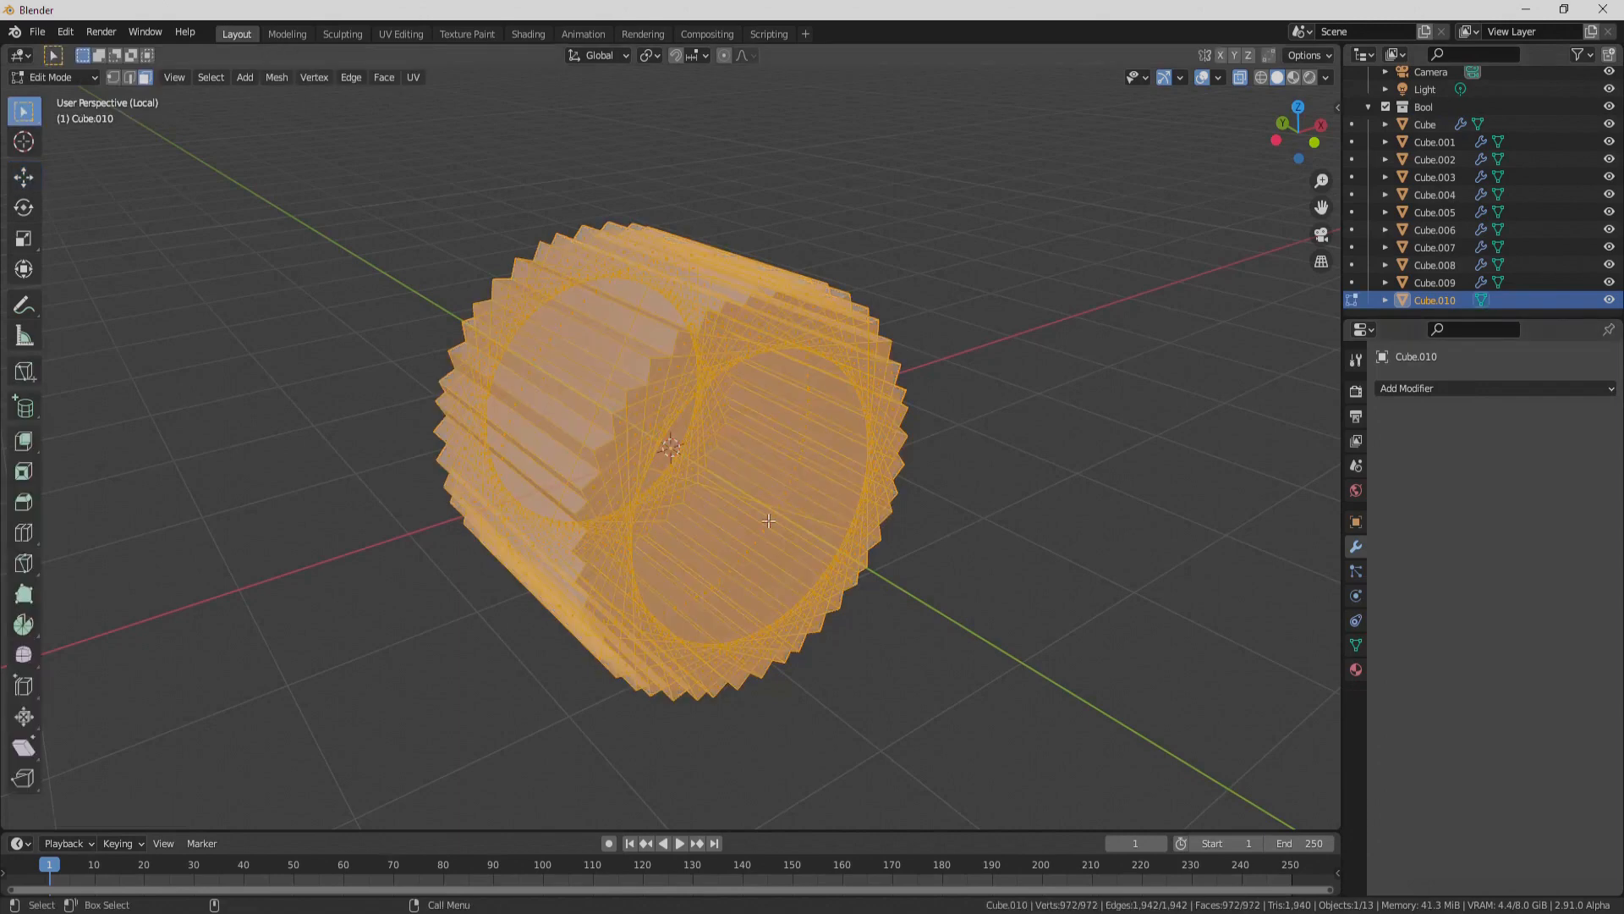
{"action": "left_click", "coordinate": [792, 469]}
{"action": "middle_click_drag", "start_coordinate": [845, 525], "coordinate": [792, 484]}
{"action": "left_click", "coordinate": [795, 484], "text": "shift"}
{"action": "middle_click_drag", "start_coordinate": [870, 554], "coordinate": [748, 550]}
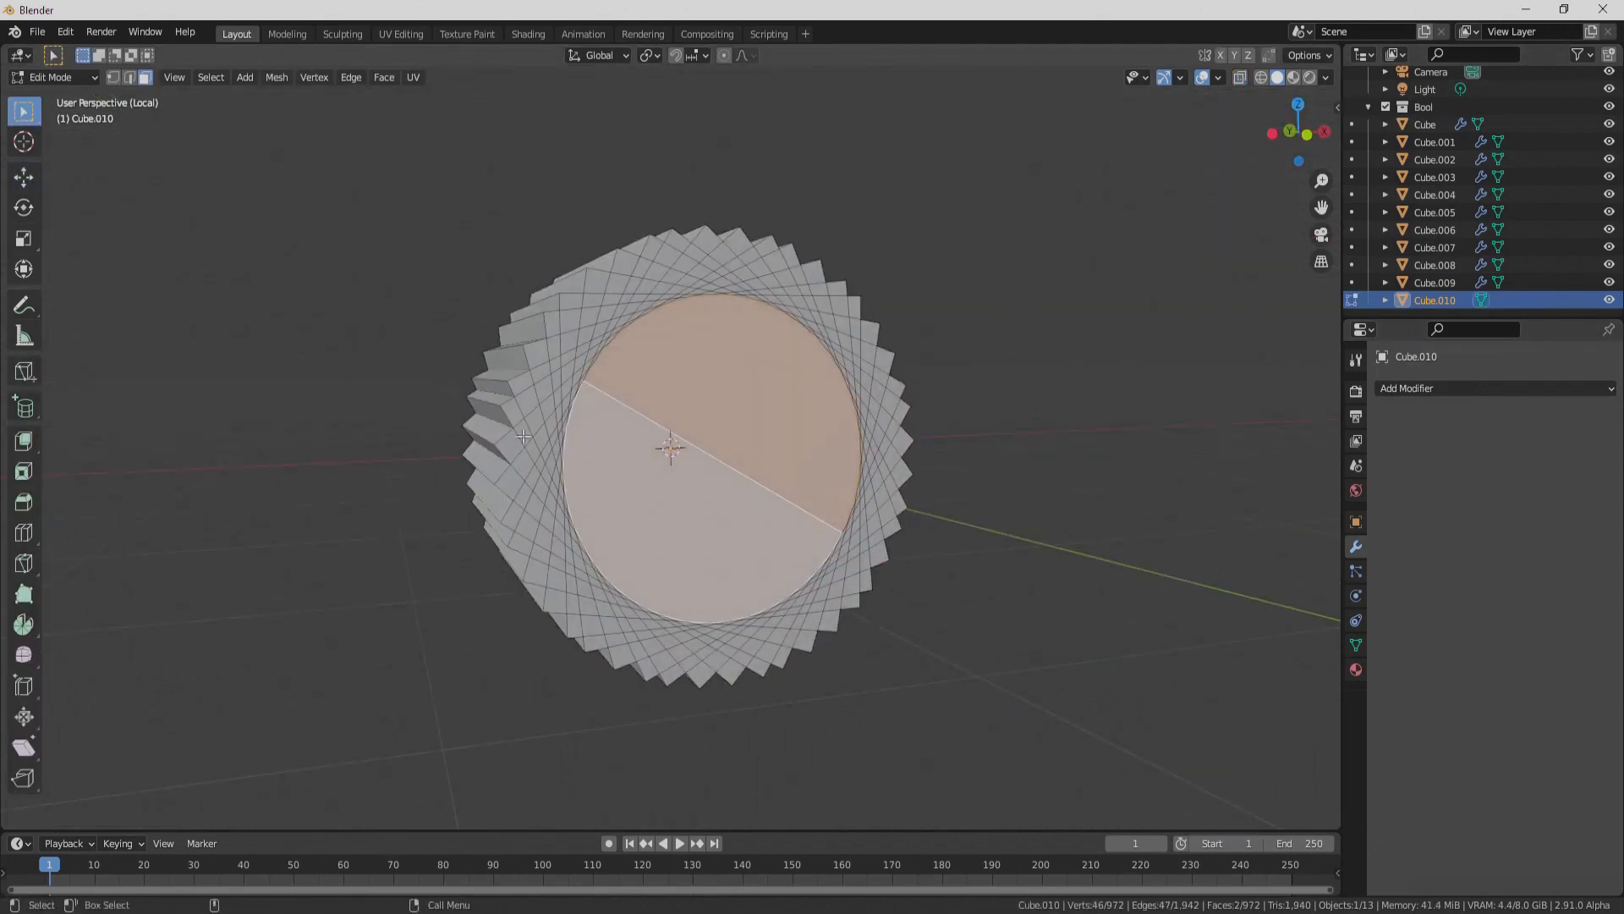
{"action": "middle_click_drag", "start_coordinate": [524, 436], "coordinate": [906, 421]}
{"action": "left_click", "coordinate": [668, 524], "text": "shift"}
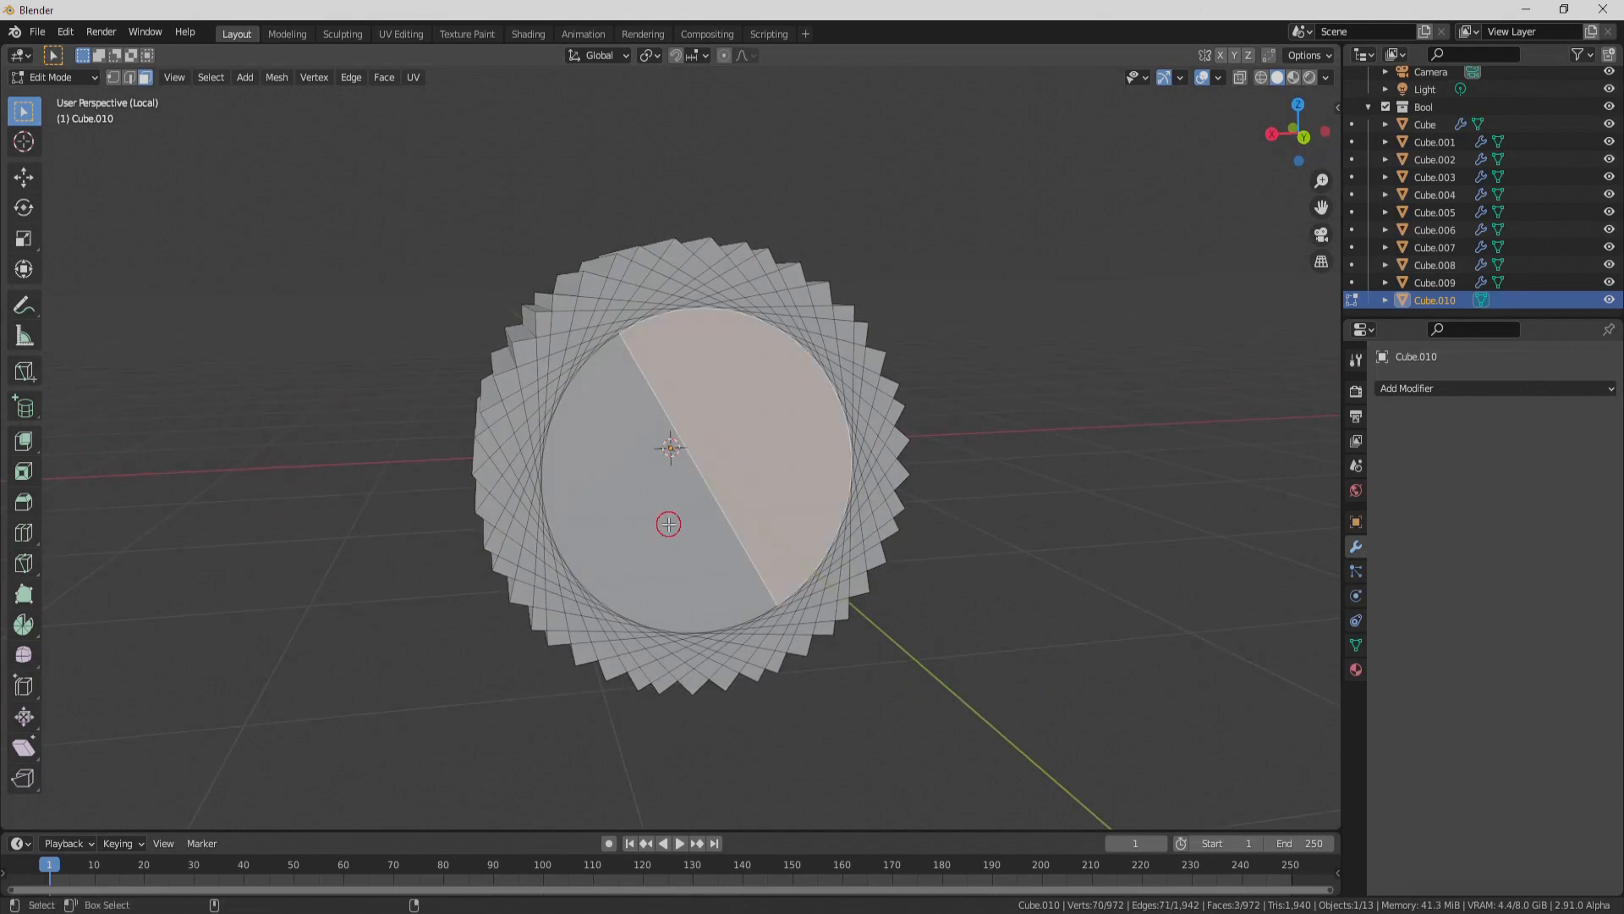
{"action": "left_click", "coordinate": [668, 524], "text": "shift"}
{"action": "middle_click_drag", "start_coordinate": [1015, 499], "coordinate": [738, 507]}
Step: Bridge the selected cap faces to open a round hole through the cylinder, and return to Object Mode
{"action": "right_click", "coordinate": [739, 464]}
{"action": "mouse_move", "coordinate": [739, 465]}
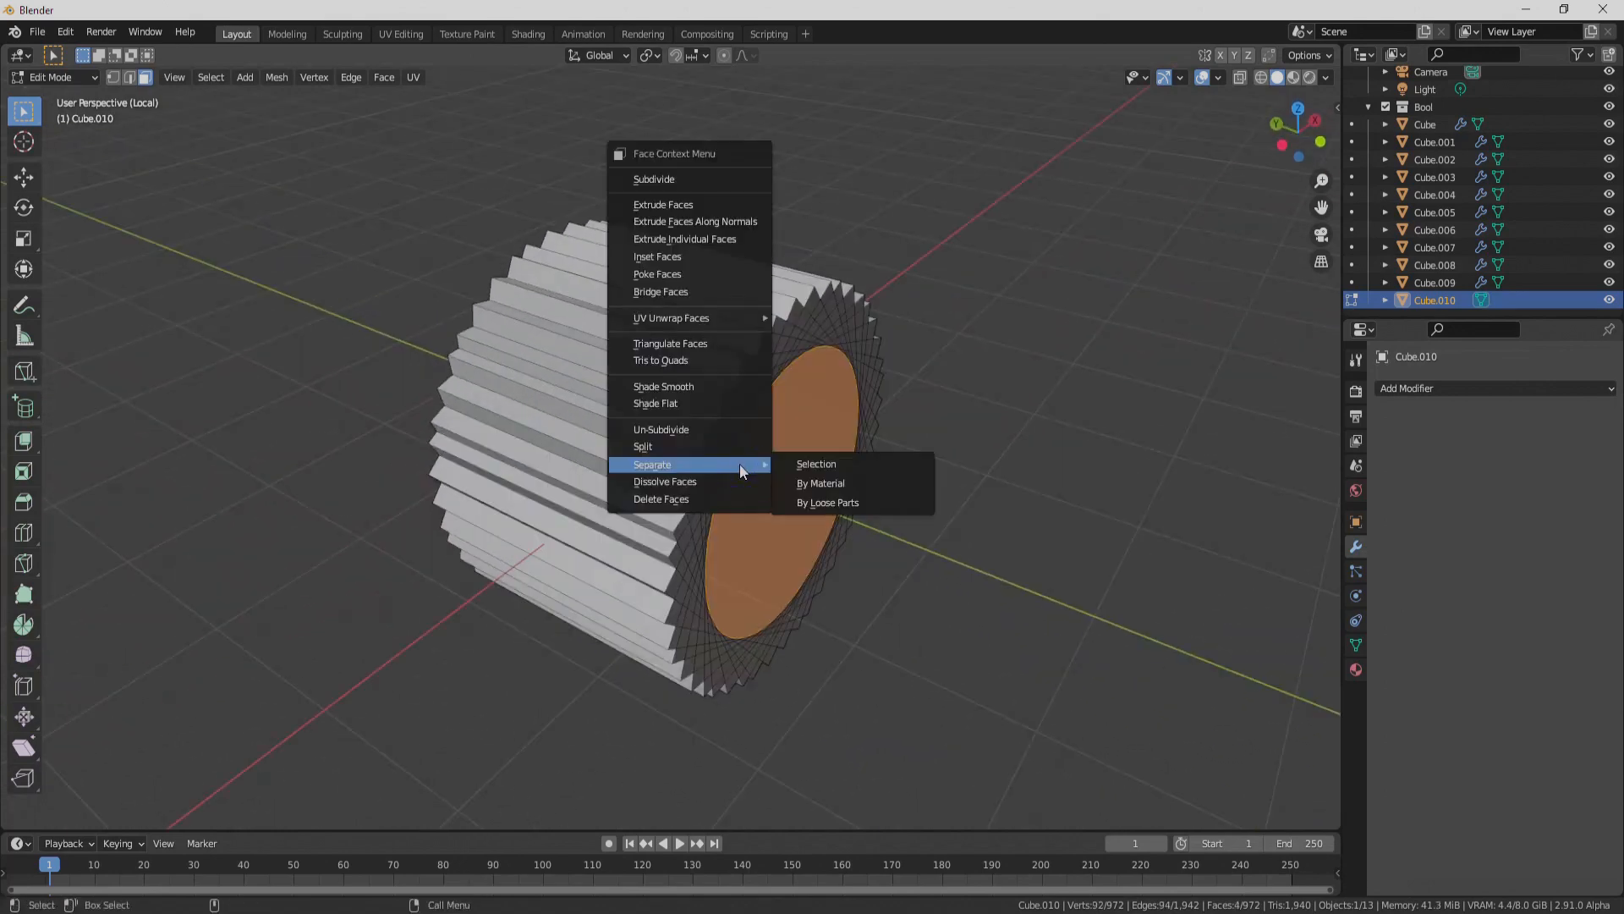
{"action": "left_click", "coordinate": [692, 289]}
{"action": "middle_click_drag", "start_coordinate": [976, 552], "coordinate": [957, 445]}
{"action": "key", "text": "Tab"}
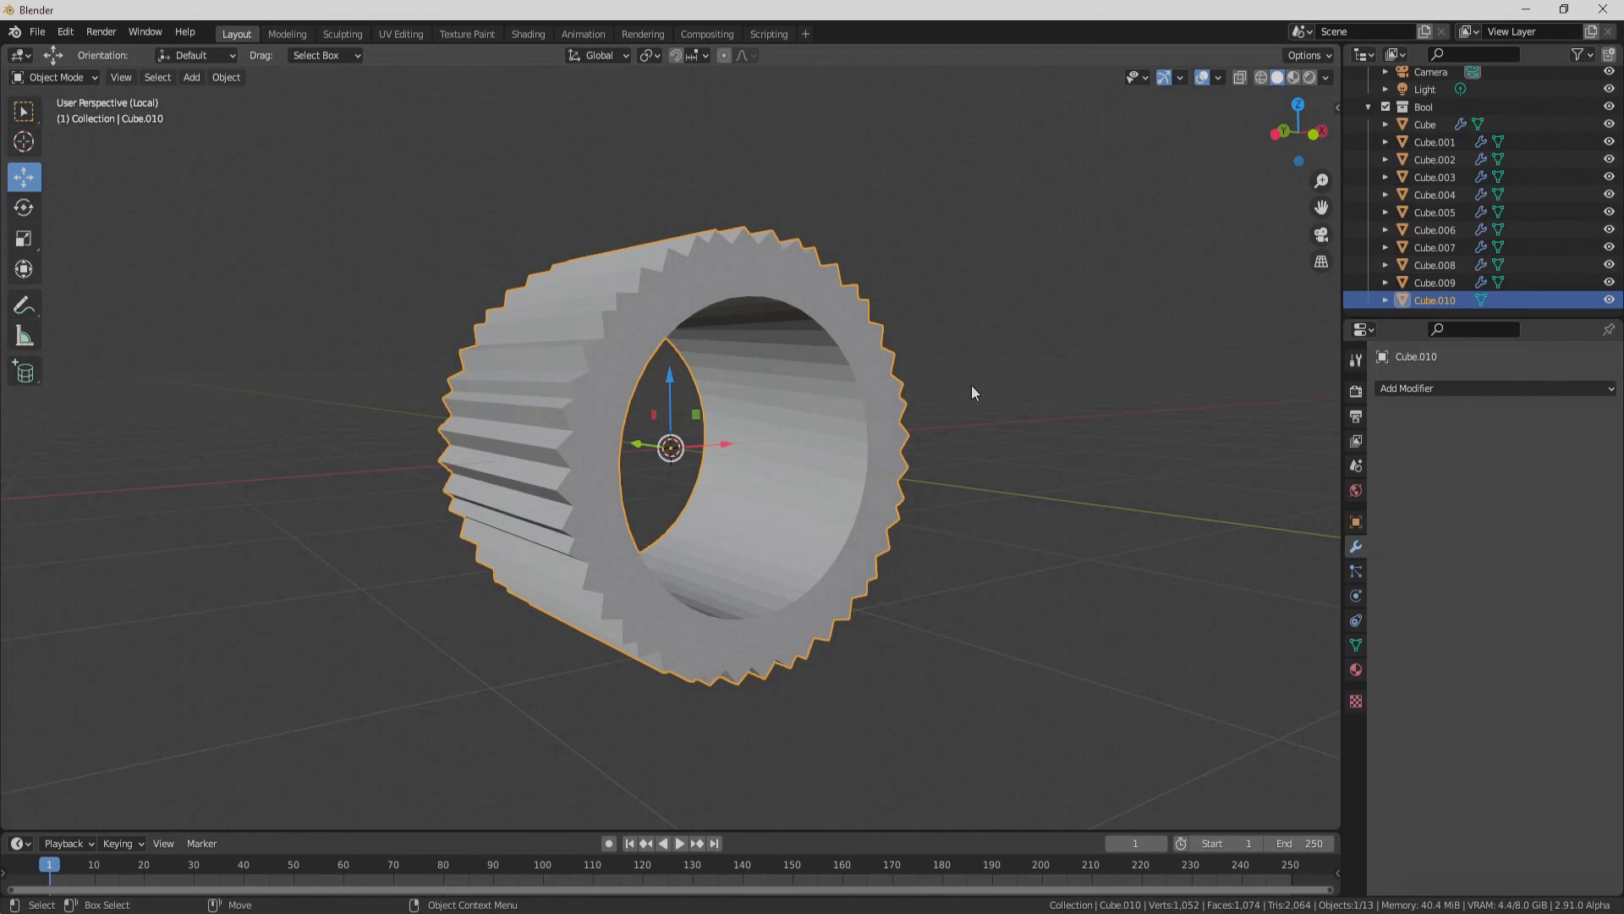
Step: In Edit Mode, select one face on the front ring and extend the selection to all co-planar faces
{"action": "key", "text": "Tab"}
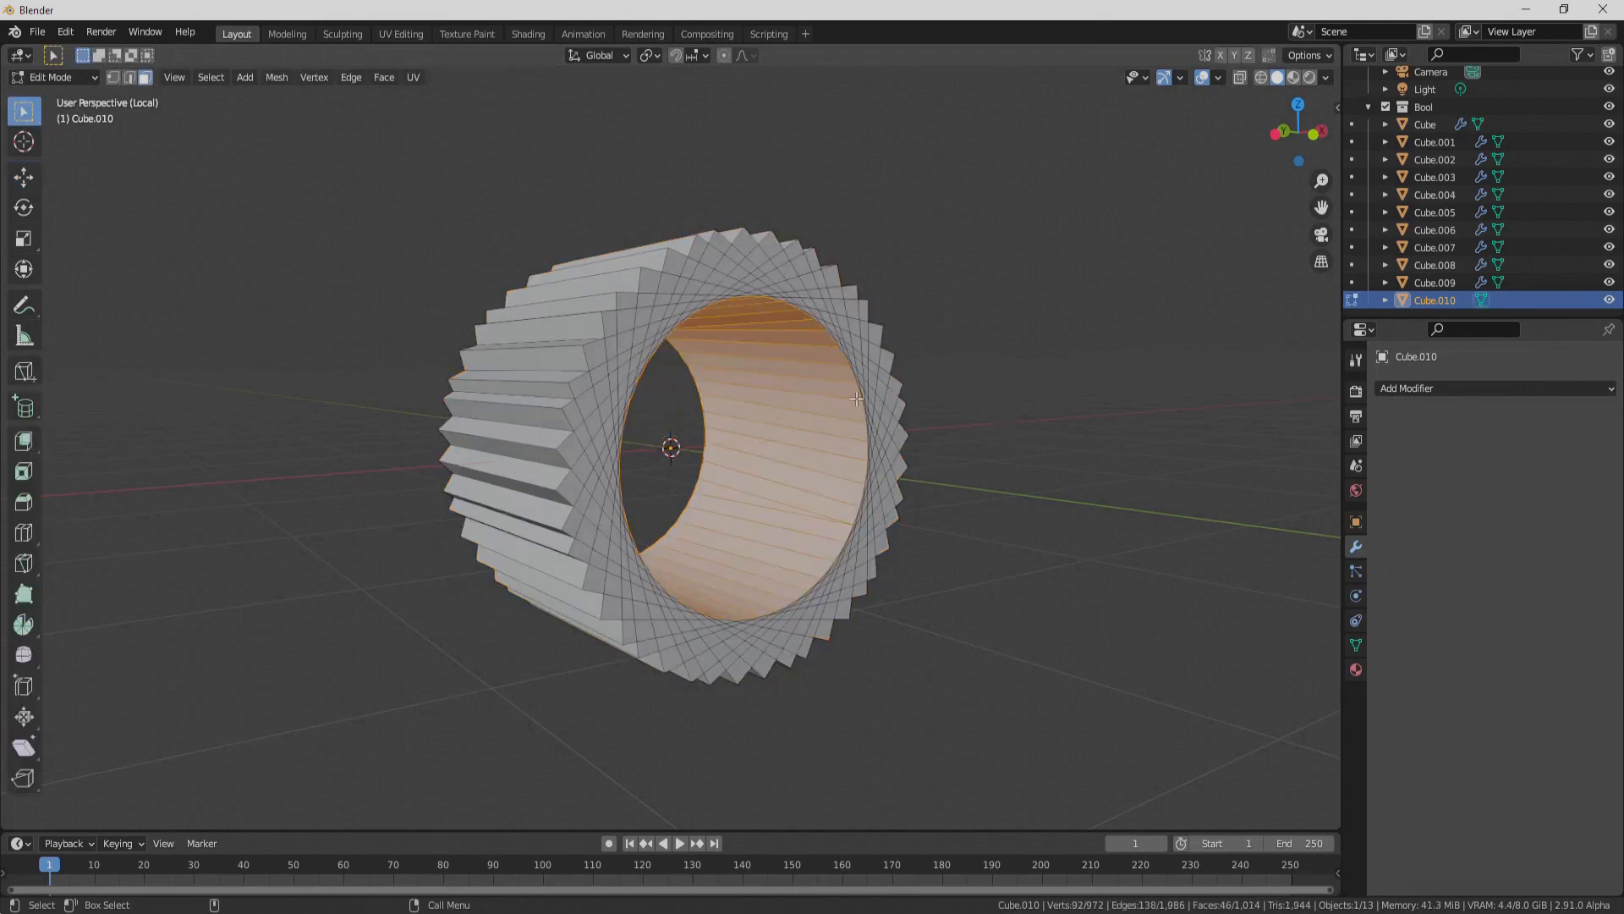
{"action": "middle_click_drag", "start_coordinate": [934, 442], "coordinate": [819, 447]}
{"action": "left_click", "coordinate": [800, 356]}
{"action": "key", "text": "q"}
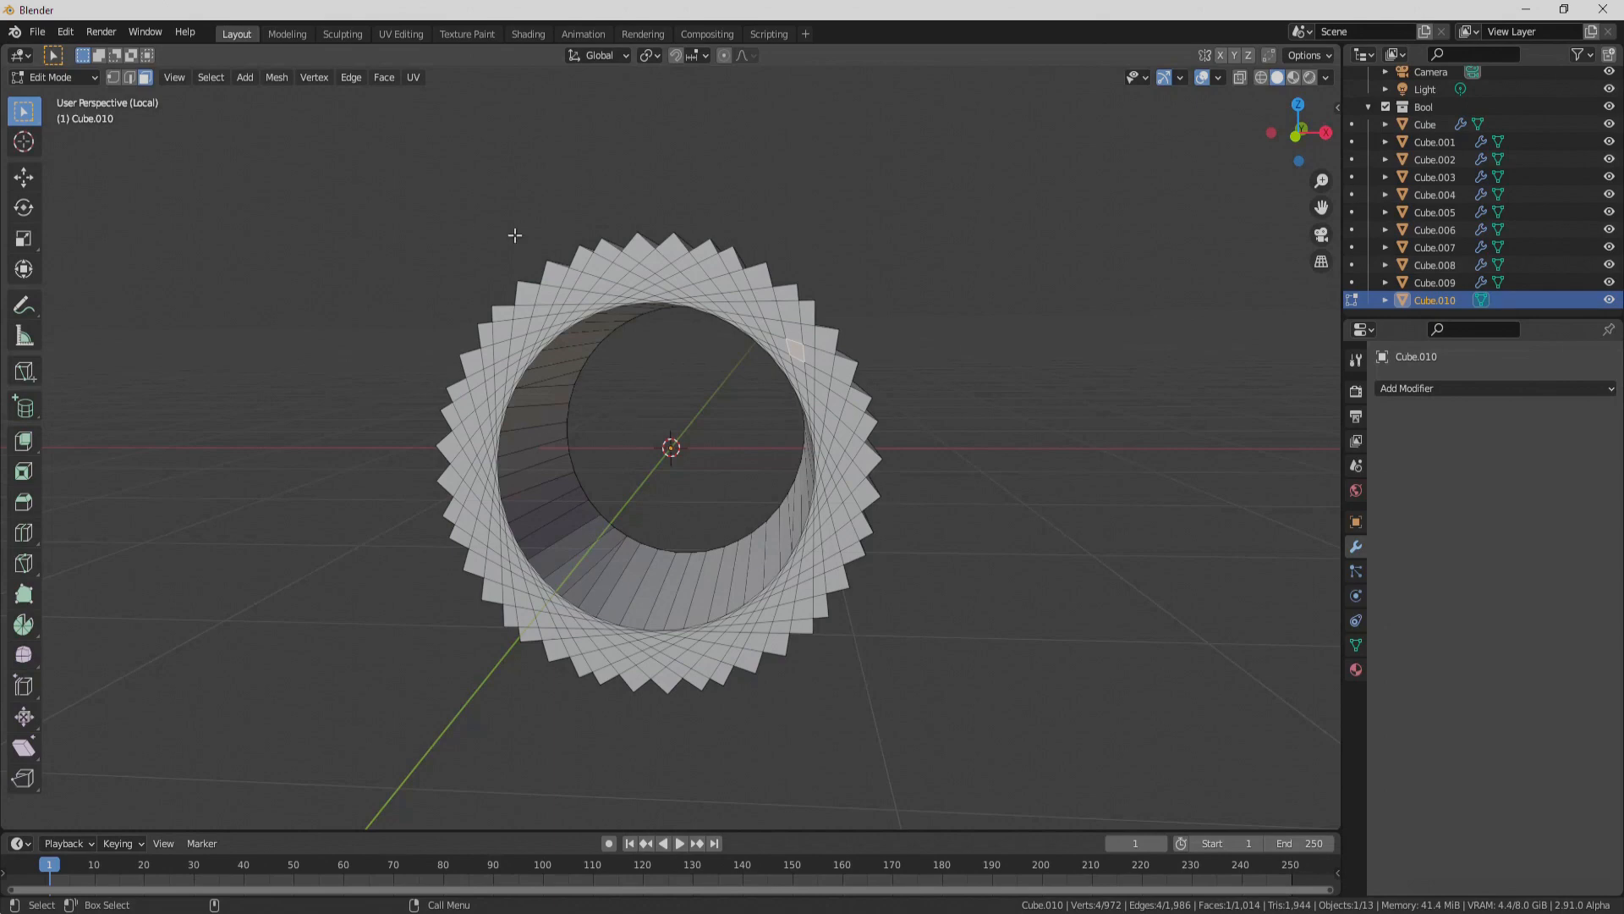
{"action": "scroll", "coordinate": [539, 293], "scroll_direction": "up", "scroll_amount": 1}
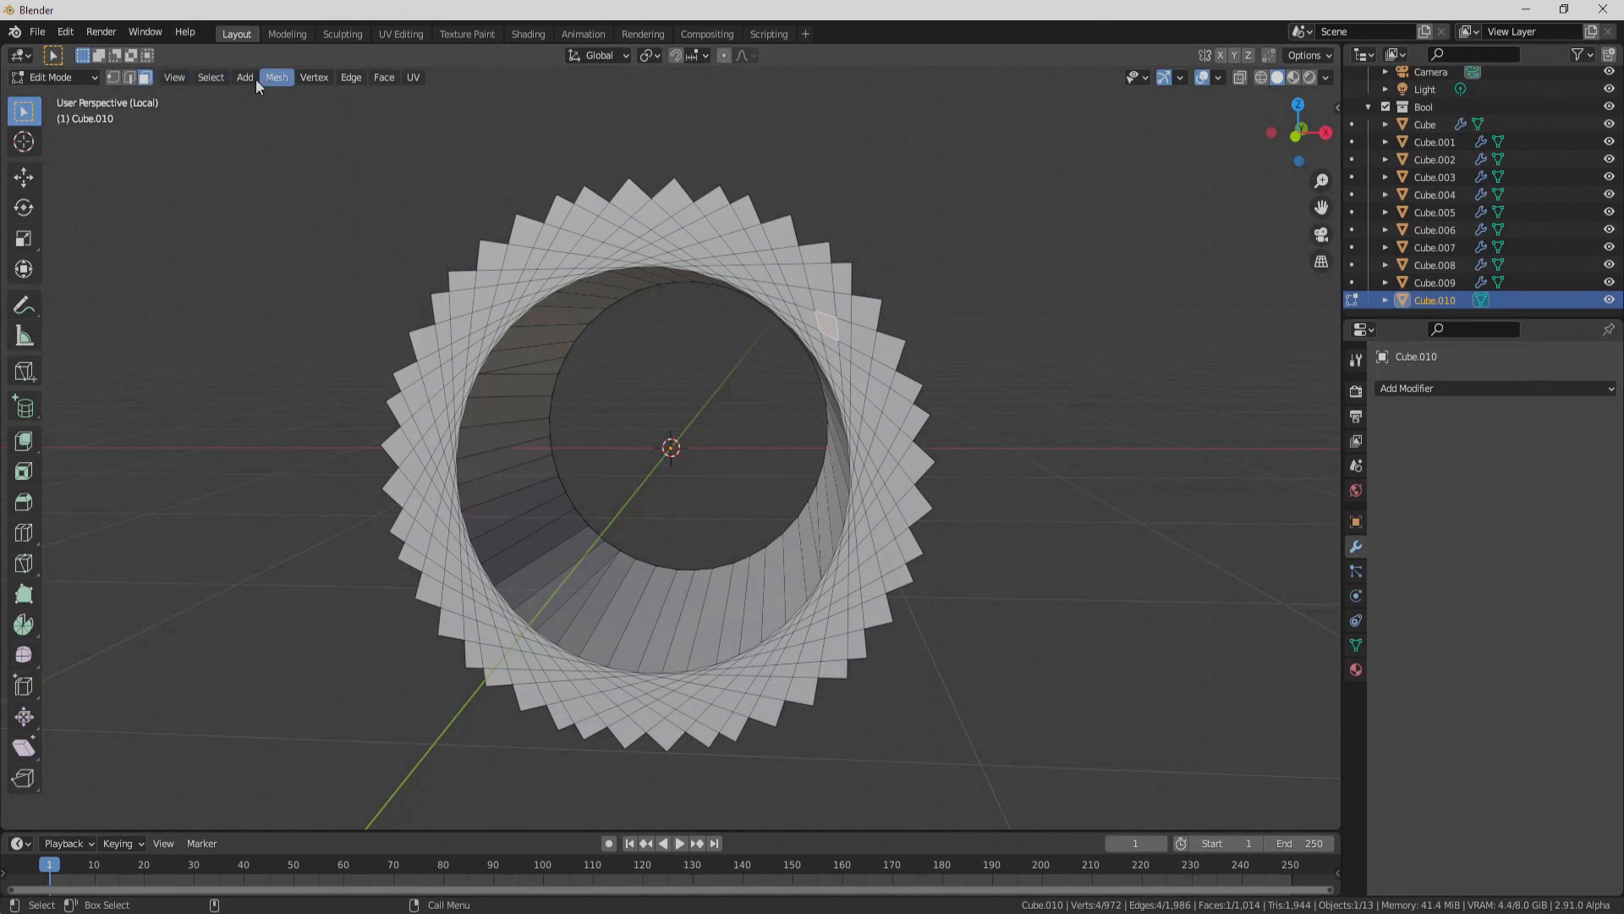
{"action": "left_click", "coordinate": [211, 77]}
{"action": "mouse_move", "coordinate": [296, 270]}
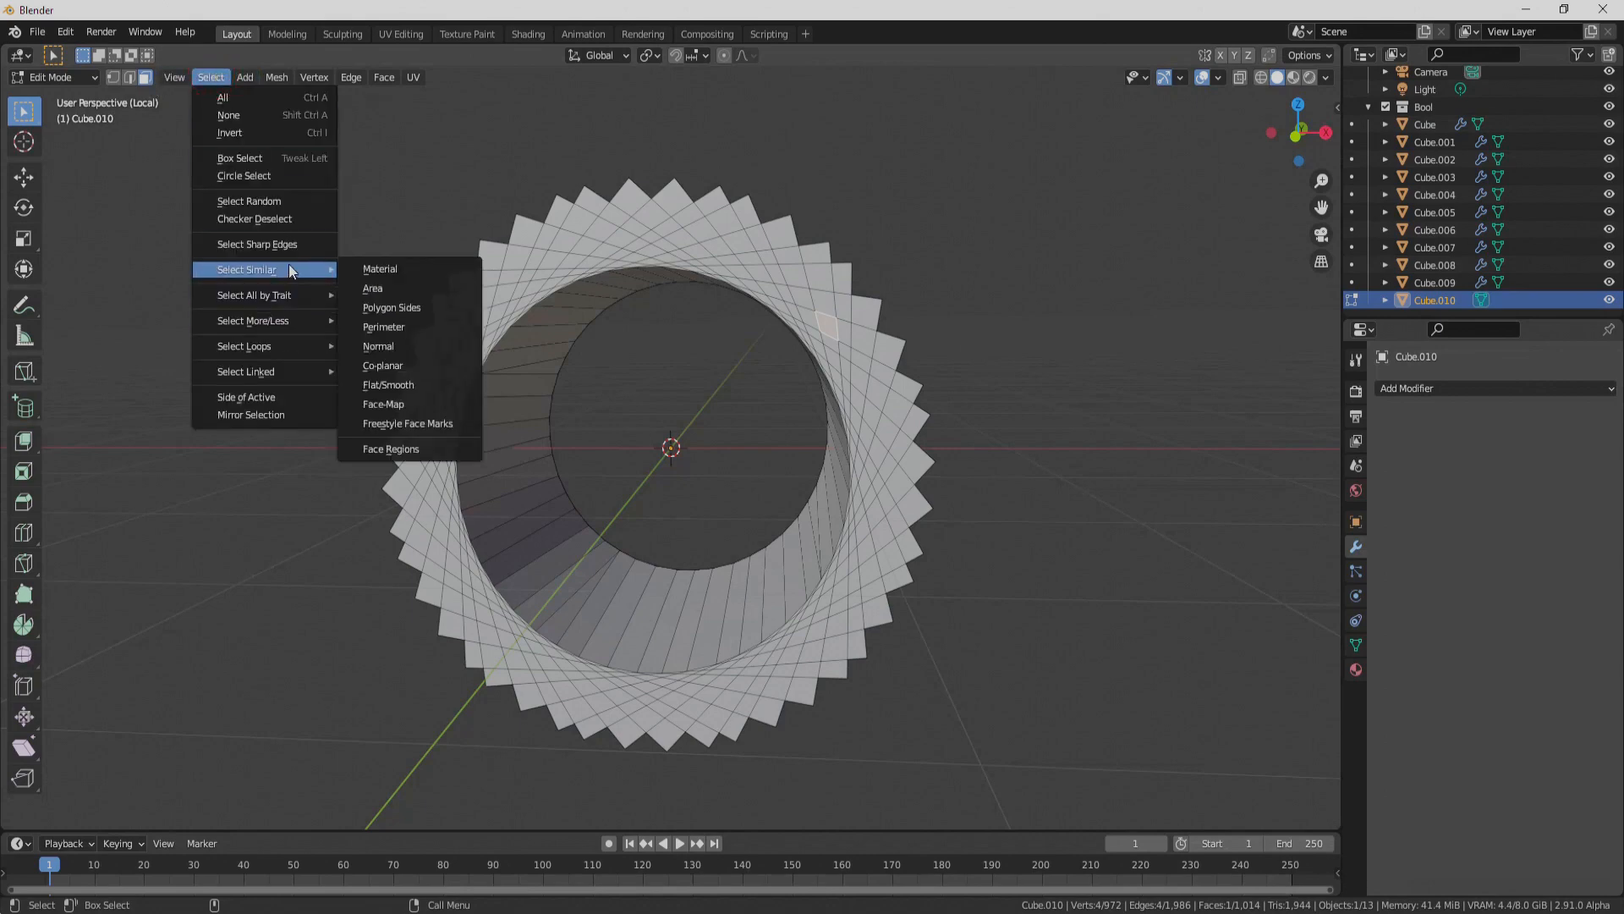
{"action": "left_click", "coordinate": [406, 370]}
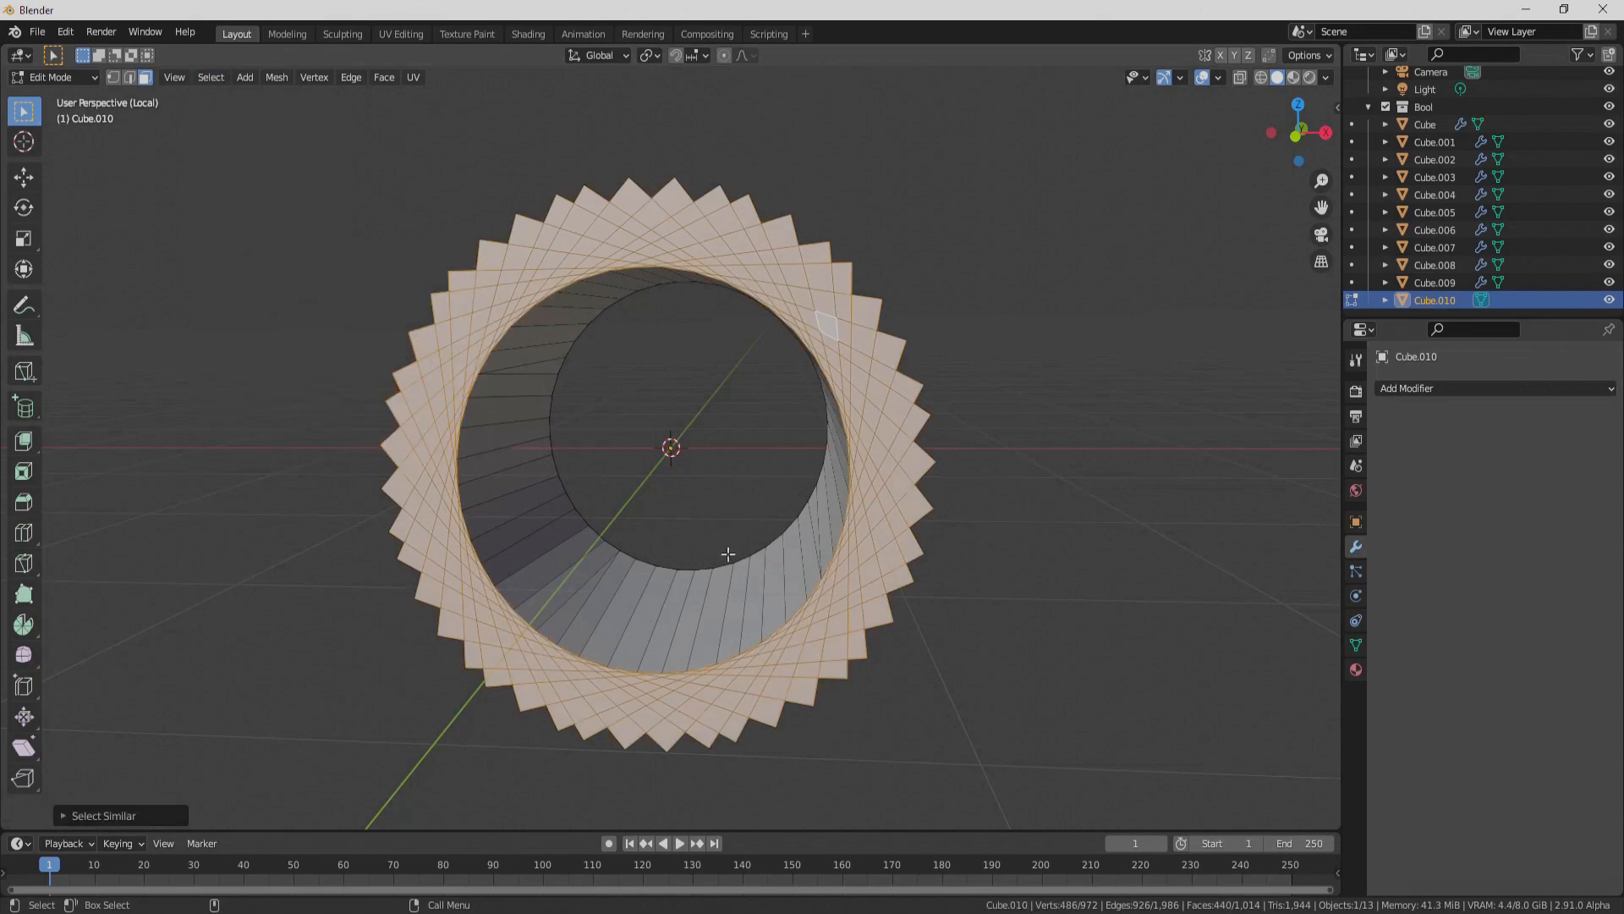
Step: Try a regular inset on the selected ring faces with a thickness of 0.02527 m, and undo it
{"action": "key", "text": "shift+space"}
{"action": "key", "text": "i"}
{"action": "left_click_drag", "start_coordinate": [645, 506], "coordinate": [641, 487]}
{"action": "middle_click_drag", "start_coordinate": [747, 337], "coordinate": [777, 280], "text": "ctrl"}
{"action": "middle_click_drag", "start_coordinate": [777, 280], "coordinate": [777, 362], "text": "shift"}
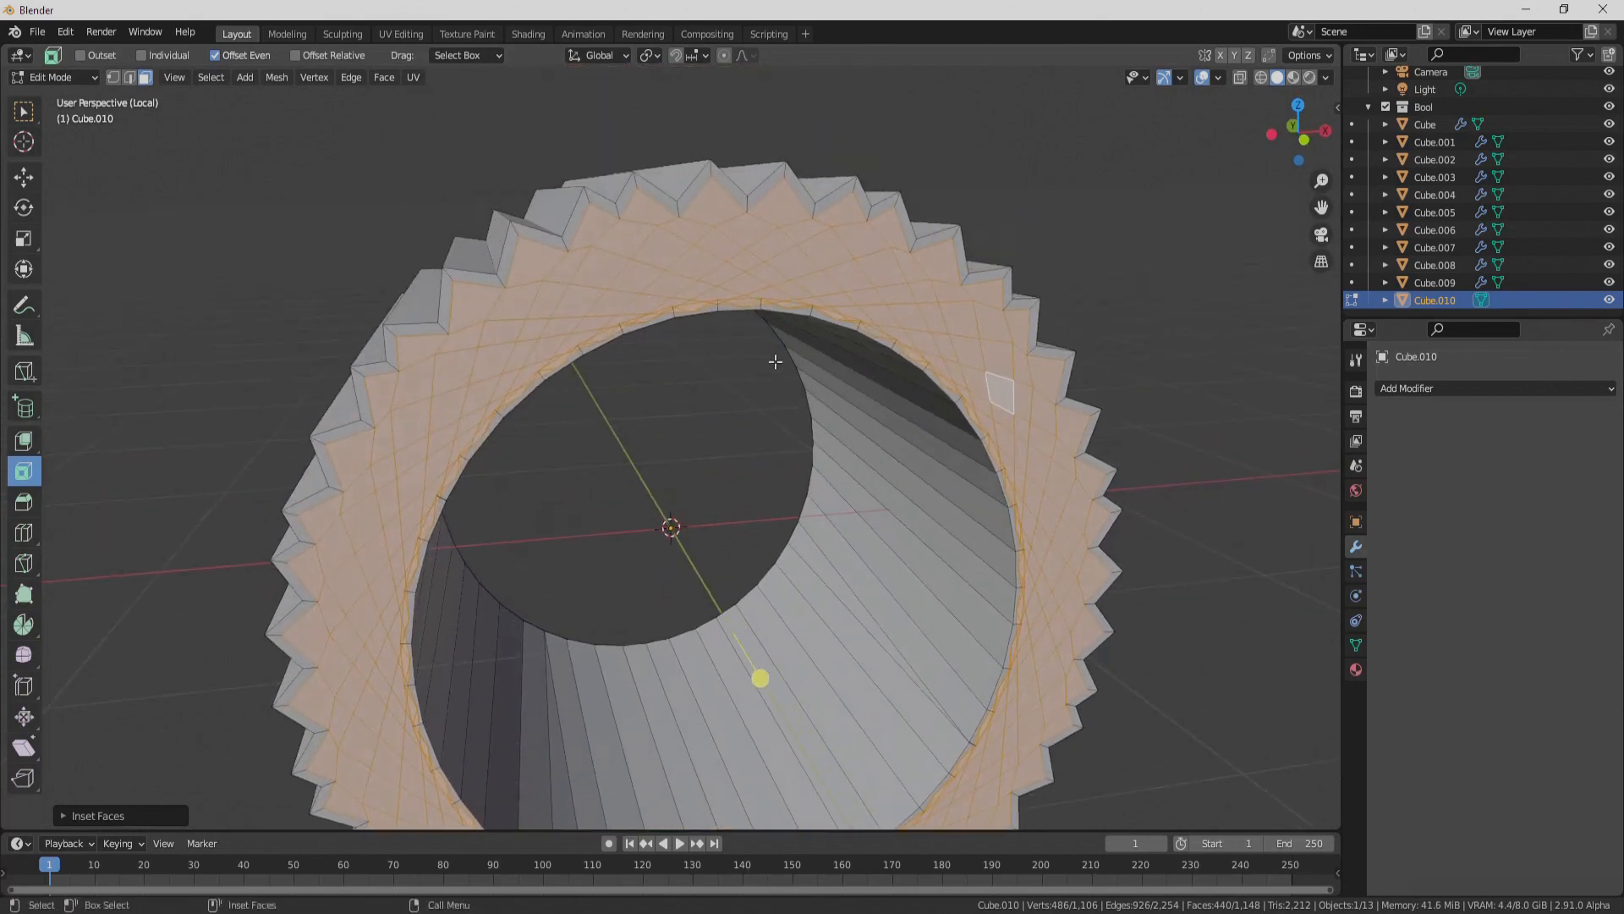
{"action": "left_click", "coordinate": [159, 815]}
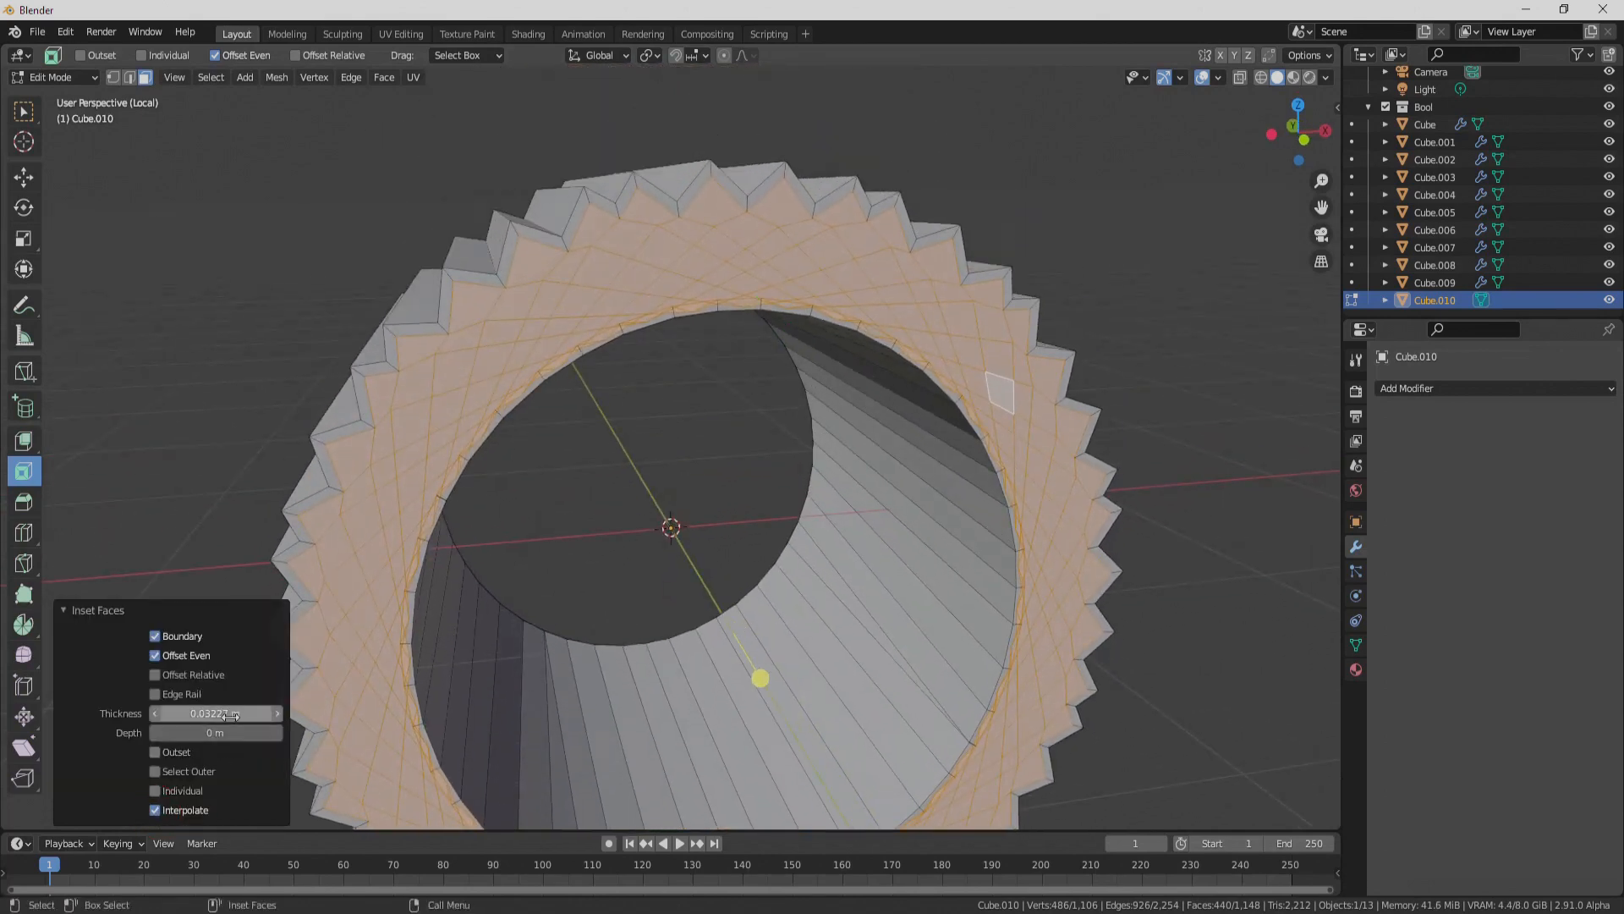
{"action": "left_click_drag", "start_coordinate": [223, 714], "coordinate": [223, 714]}
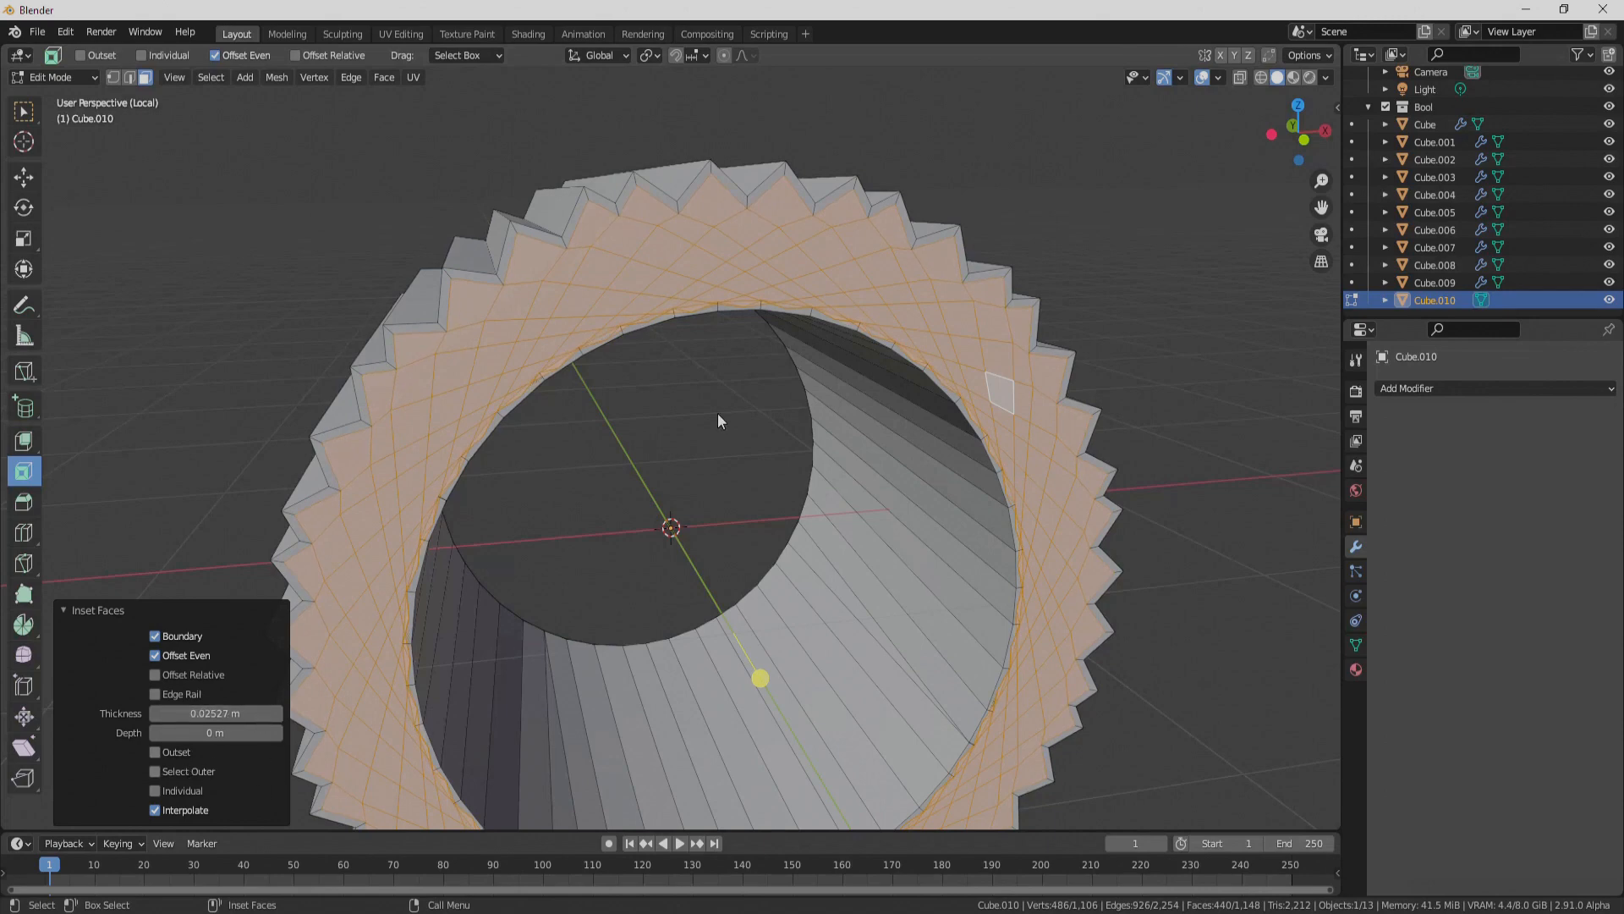
{"action": "key", "text": "ctrl+z"}
Step: Search the add-on preferences for "inse" to check that Inset Straight Skeleton is enabled
{"action": "left_click", "coordinate": [66, 32]}
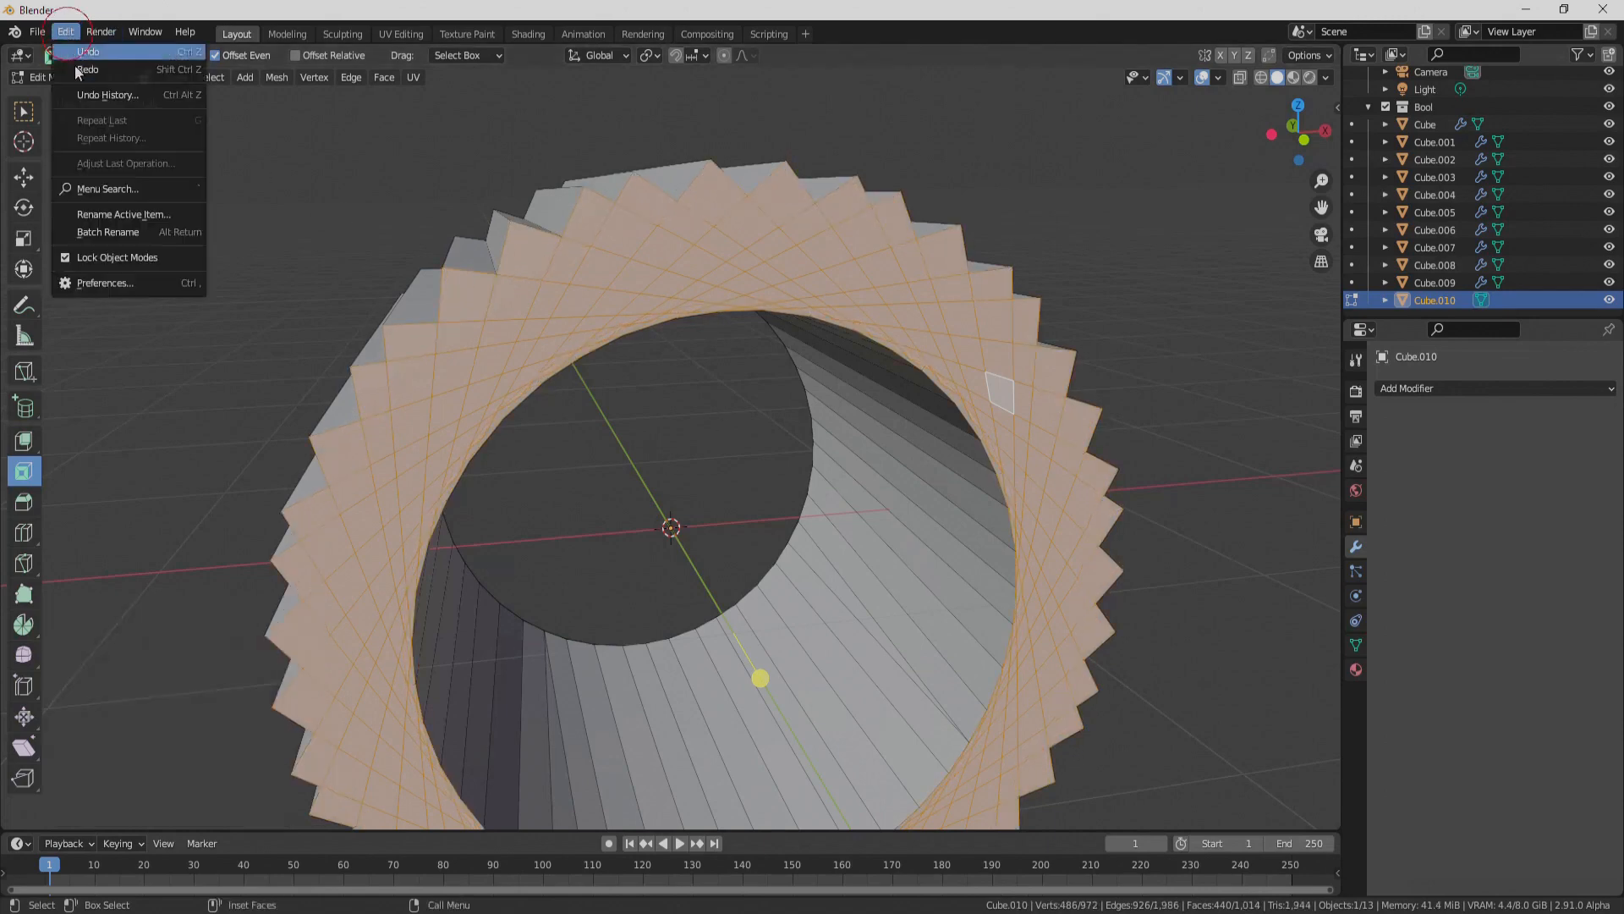
{"action": "left_click", "coordinate": [119, 285]}
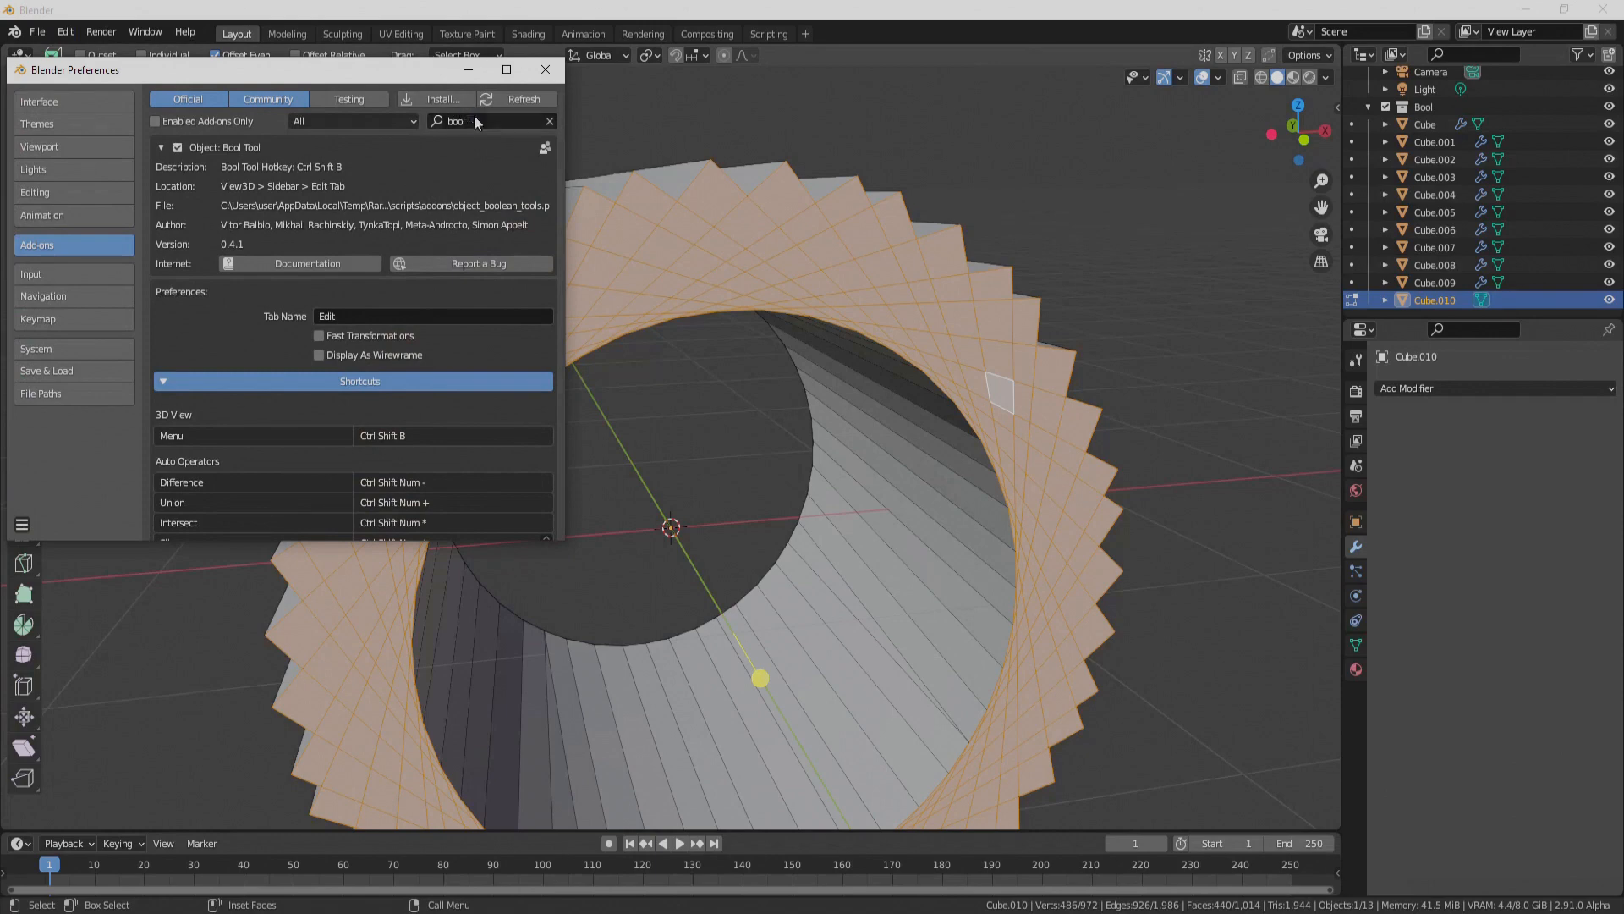
{"action": "left_click", "coordinate": [475, 121]}
{"action": "type", "text": "inse"}
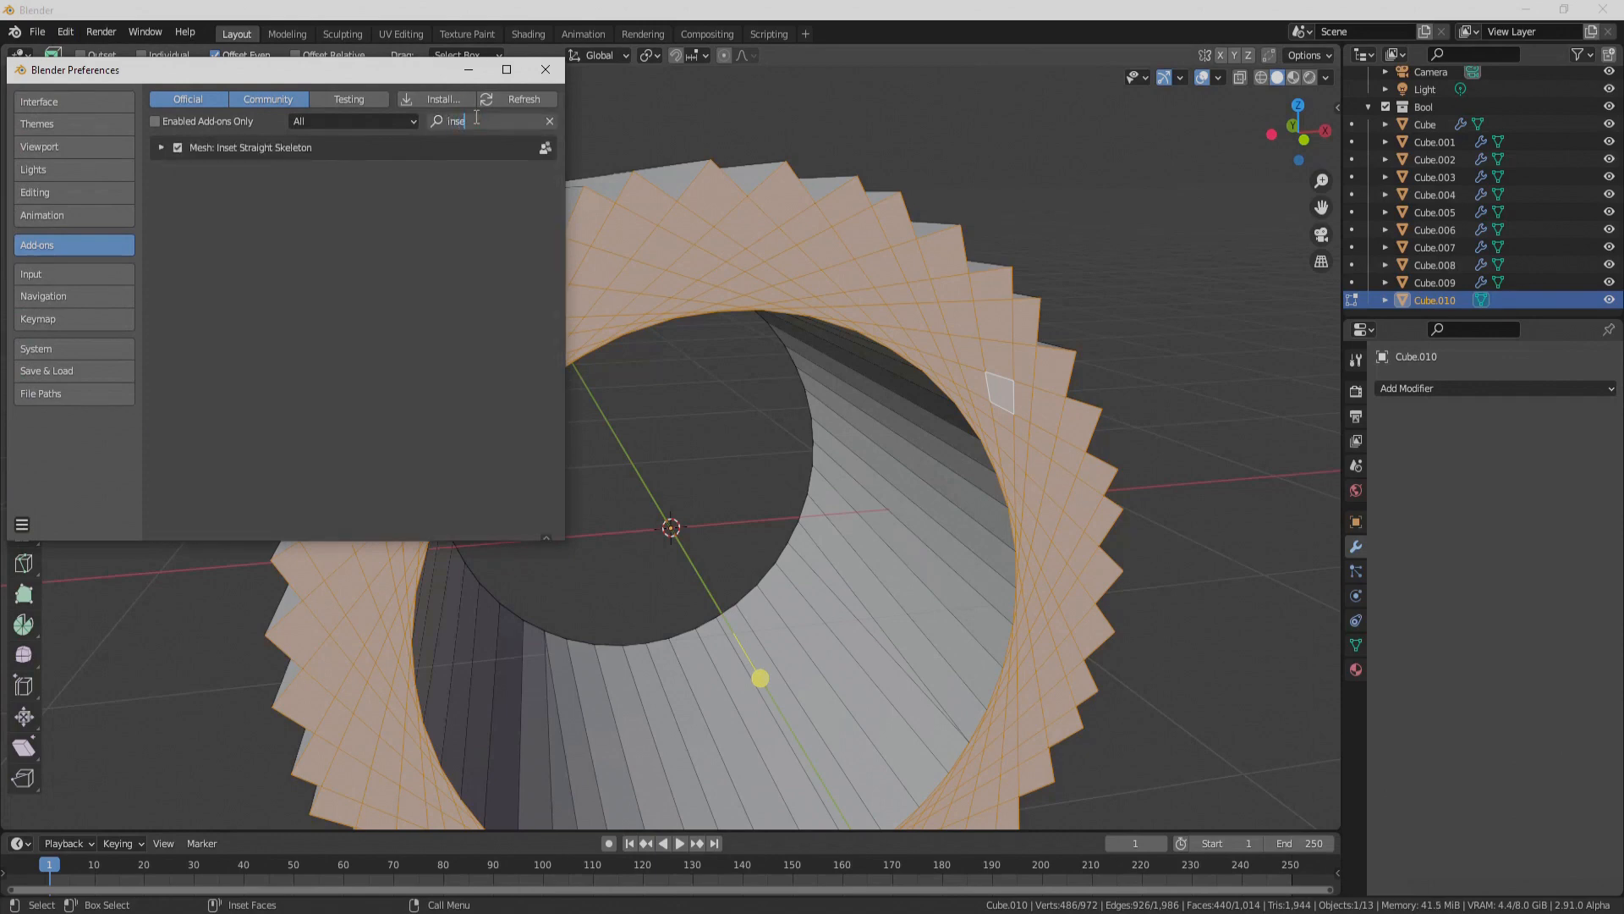
{"action": "left_click", "coordinate": [549, 74]}
Step: Run Inset Straight Skeleton on the selected ring faces with an amount of 4.4 m and a height of 0.46 m
{"action": "key", "text": "F3"}
{"action": "type", "text": "Inse"}
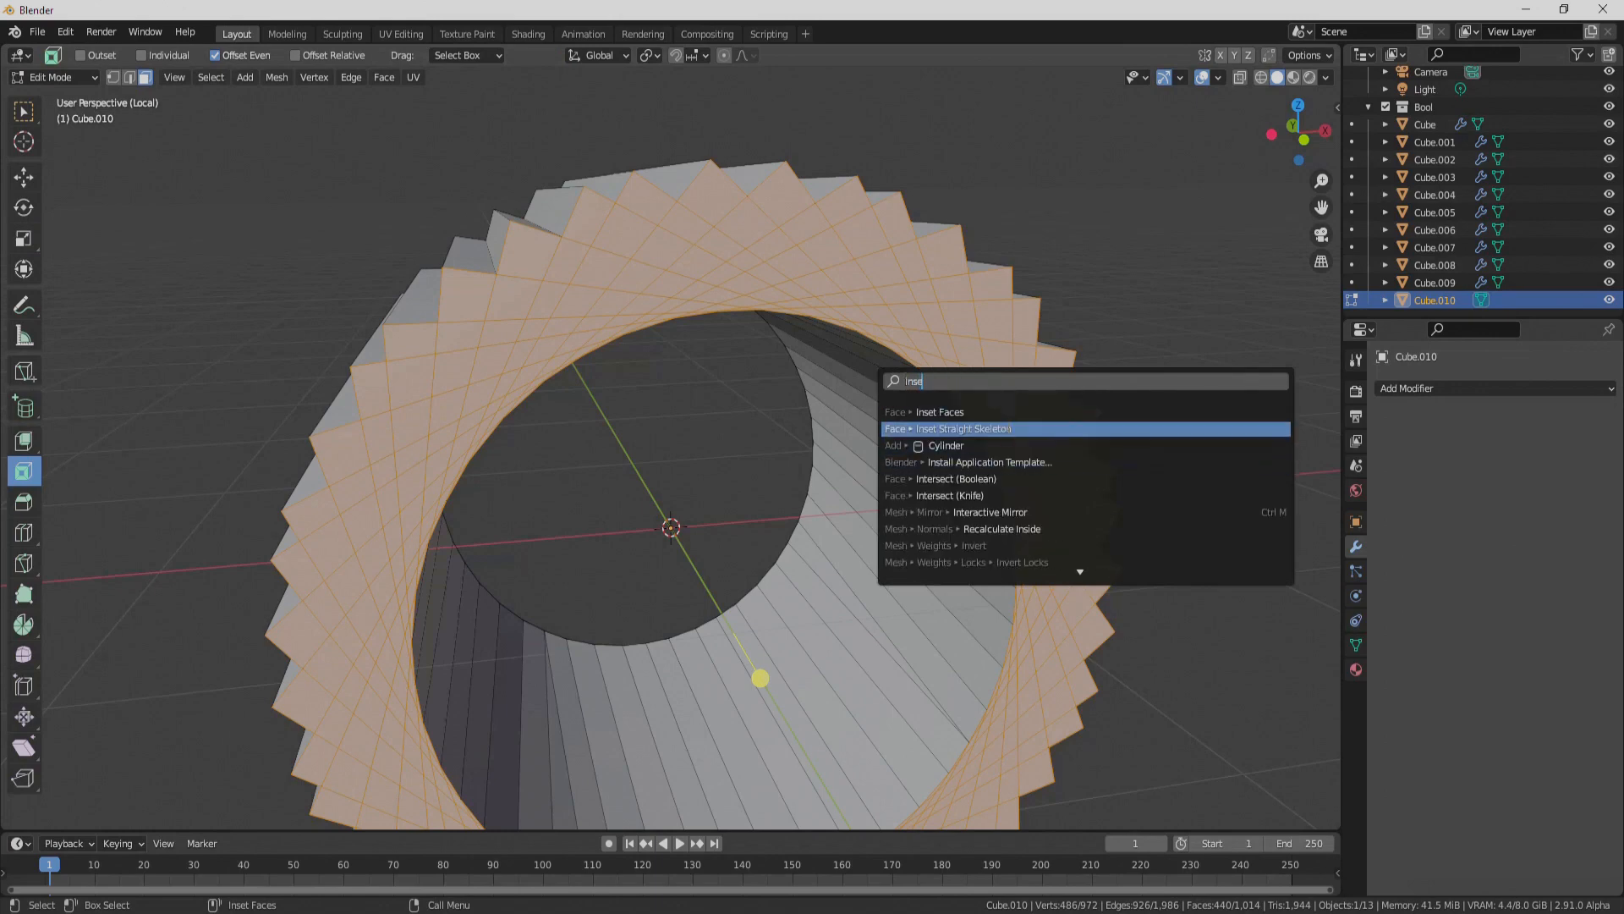
{"action": "left_click", "coordinate": [956, 412]}
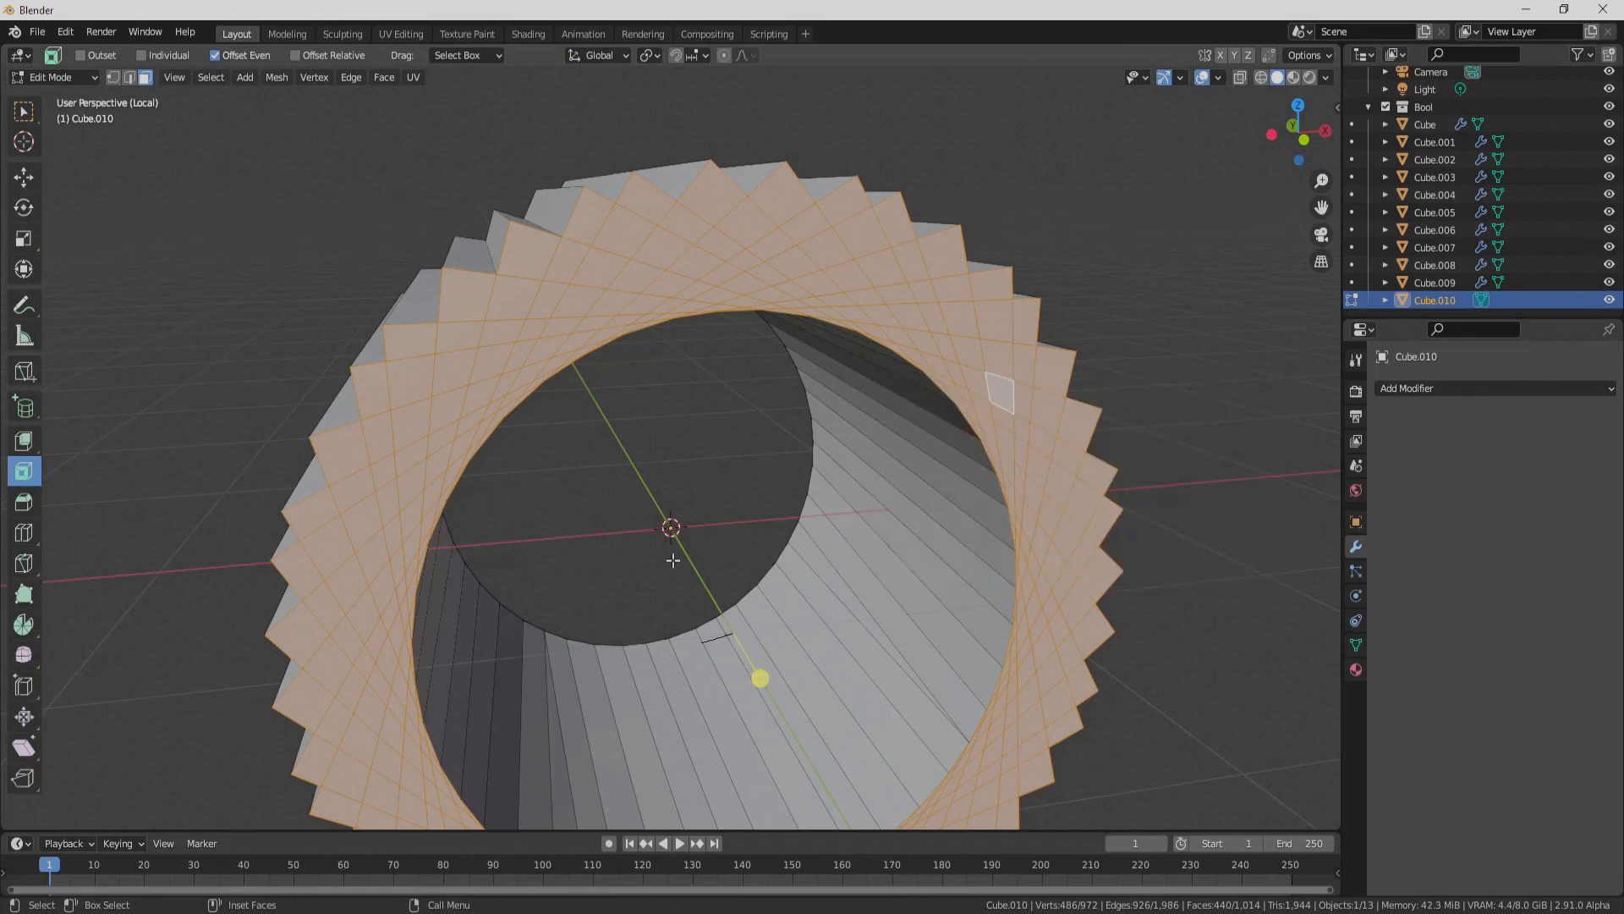
{"action": "left_click", "coordinate": [678, 691]}
{"action": "mouse_move", "coordinate": [185, 733]}
{"action": "left_mouse_down"}
{"action": "mouse_move", "coordinate": [455, 736]}
{"action": "mouse_move", "coordinate": [1061, 692]}
{"action": "mouse_move", "coordinate": [227, 734]}
{"action": "mouse_move", "coordinate": [168, 762]}
{"action": "mouse_move", "coordinate": [388, 753]}
{"action": "mouse_move", "coordinate": [182, 753]}
{"action": "left_mouse_up"}
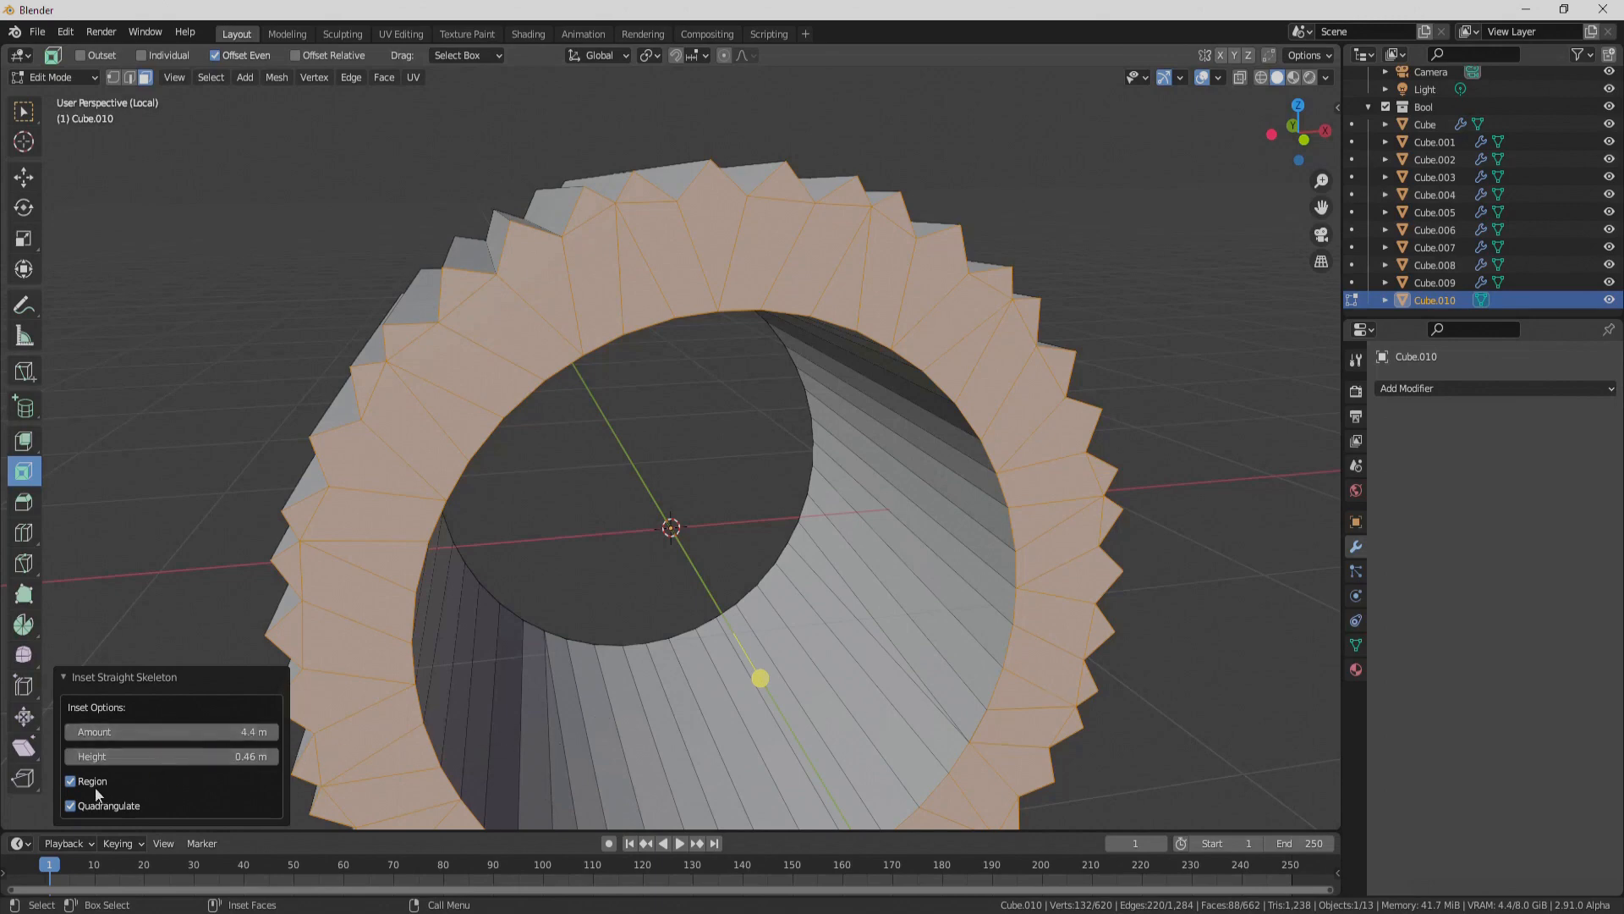
Step: Turn off Region for the straight skeleton inset and set both its amount and height to 5.8 m
{"action": "left_click", "coordinate": [89, 782]}
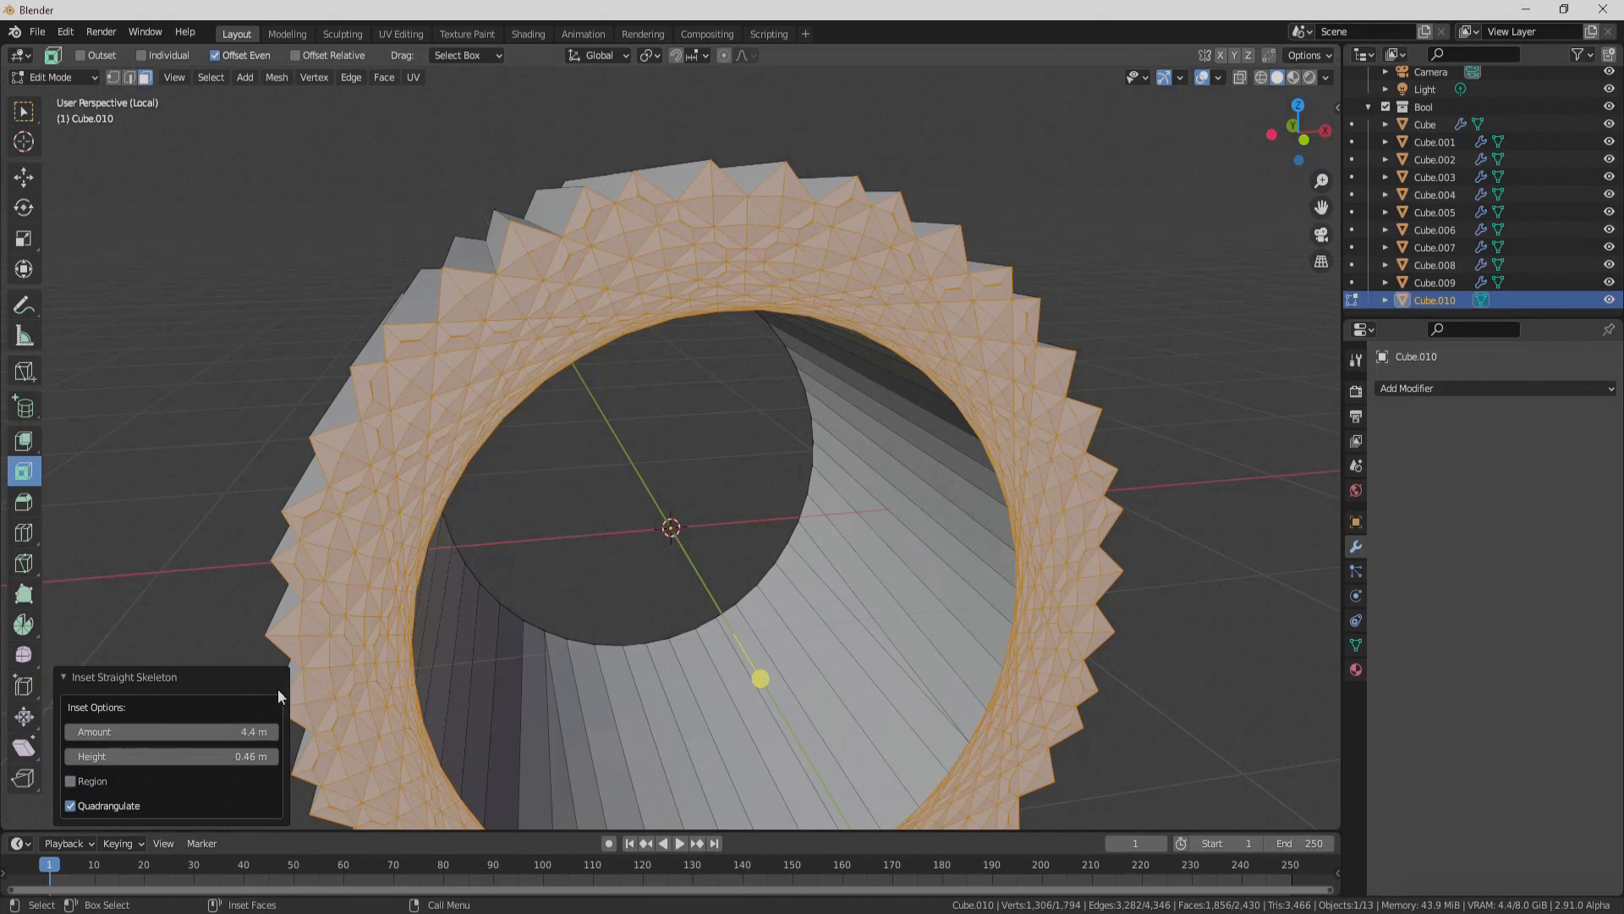
{"action": "left_click_drag", "start_coordinate": [269, 733], "coordinate": [319, 734]}
{"action": "left_click_drag", "start_coordinate": [122, 758], "coordinate": [583, 746]}
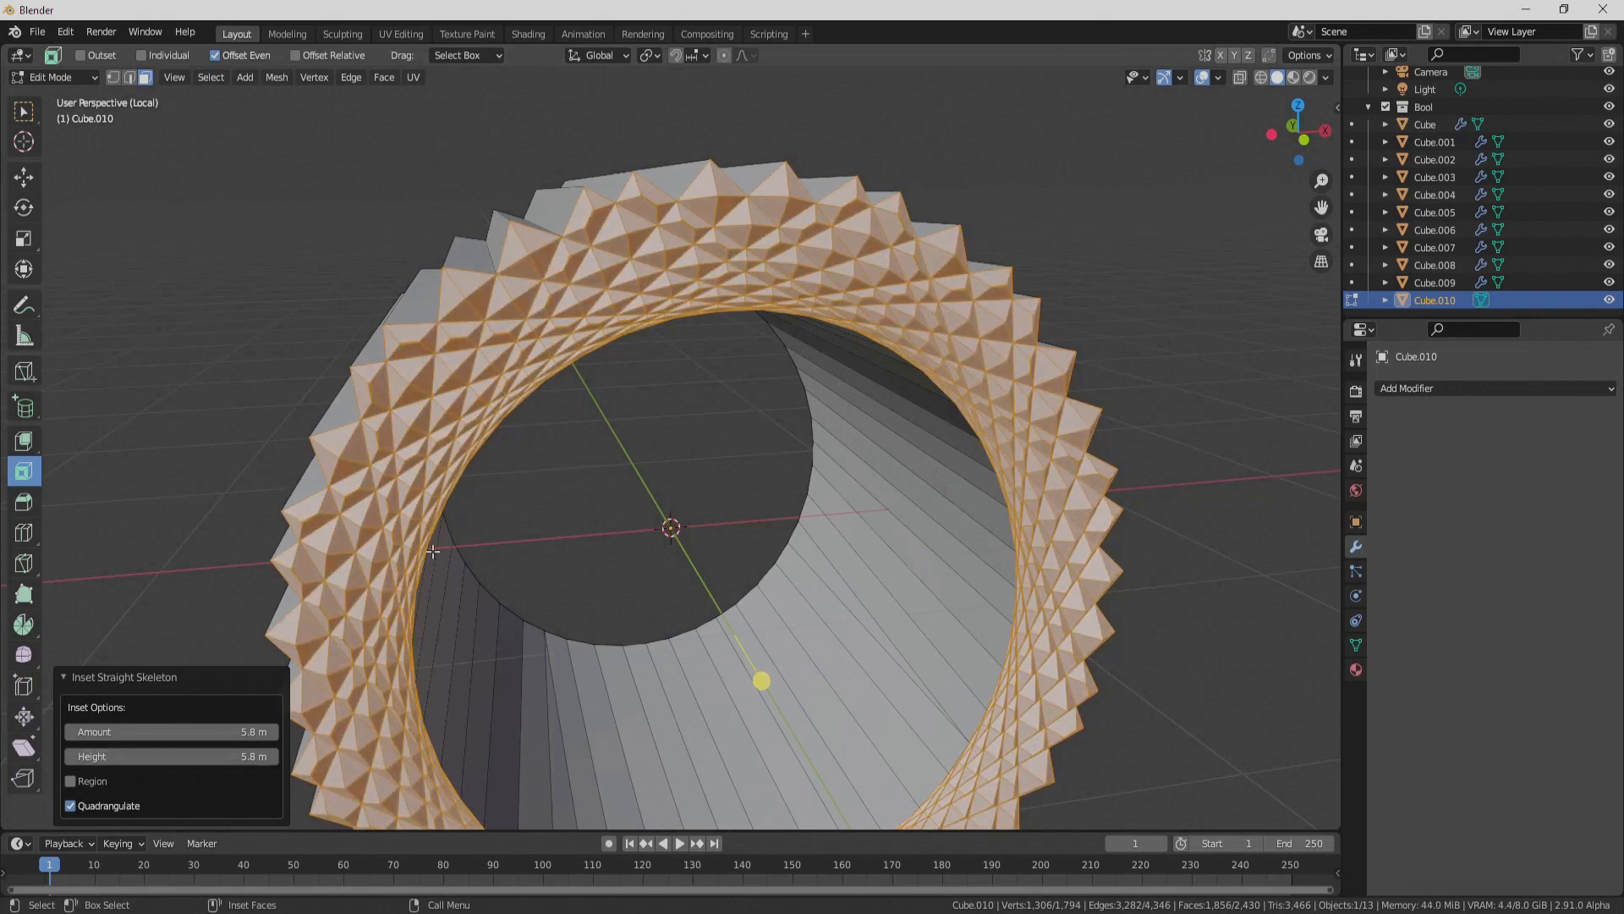
Step: Switch the ring mesh from Edit Mode back to Object Mode
{"action": "middle_click_drag", "start_coordinate": [784, 373], "coordinate": [805, 422]}
{"action": "key", "text": "Tab"}
{"action": "middle_click_drag", "start_coordinate": [821, 348], "coordinate": [834, 452]}
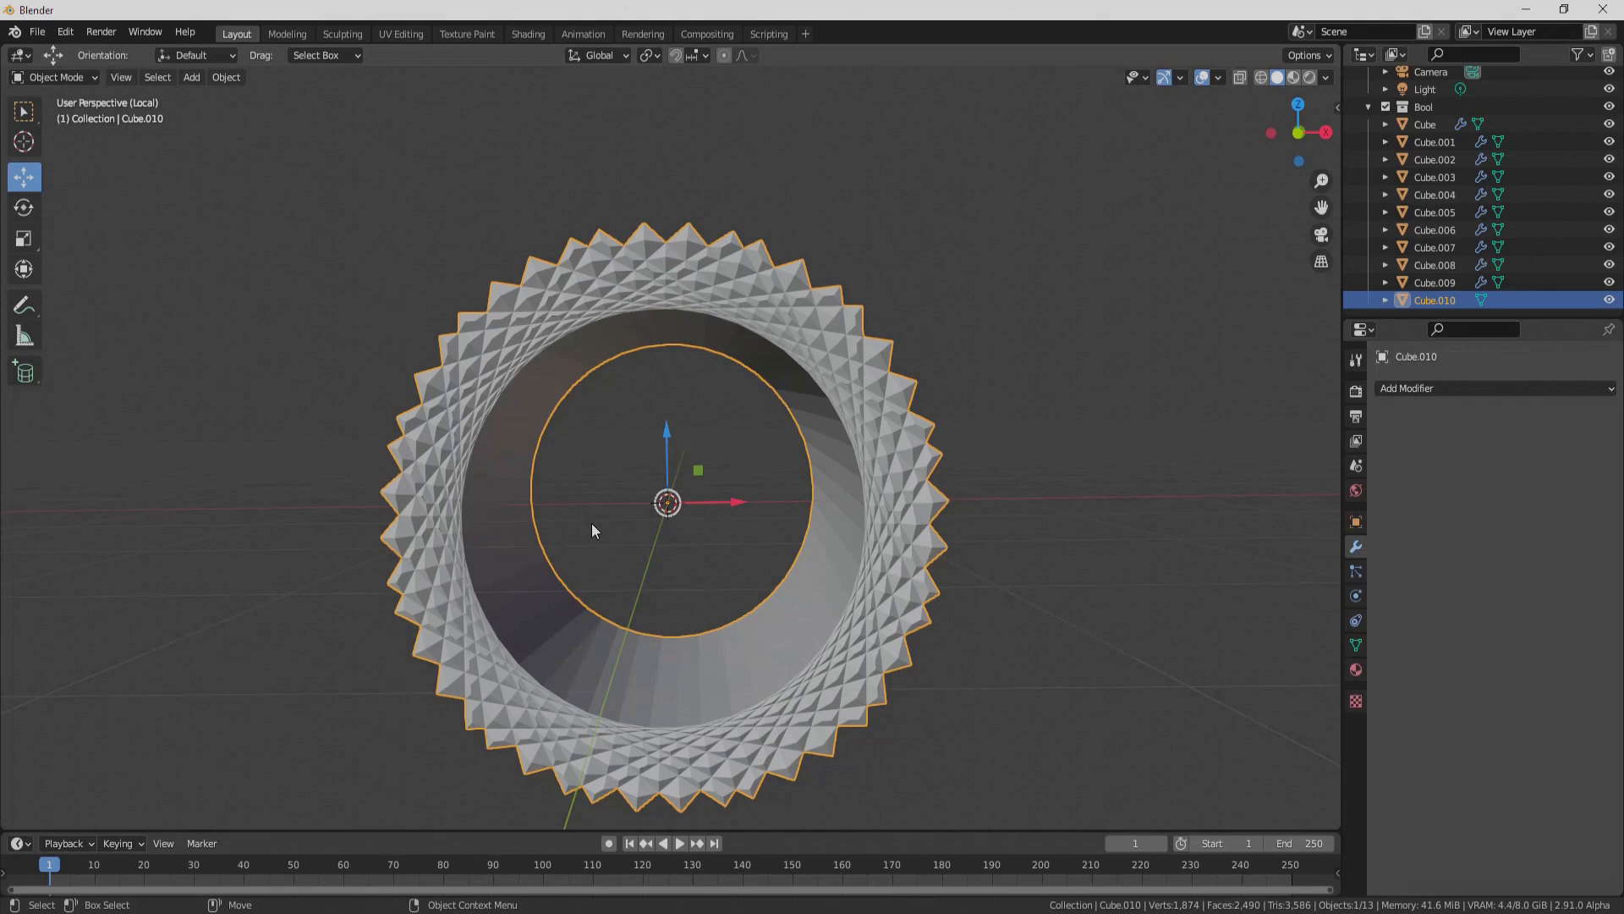
Step: Try a Subdivision Surface modifier with viewport level 2 on the ring, and remove the modifier
{"action": "left_click", "coordinate": [1425, 388]}
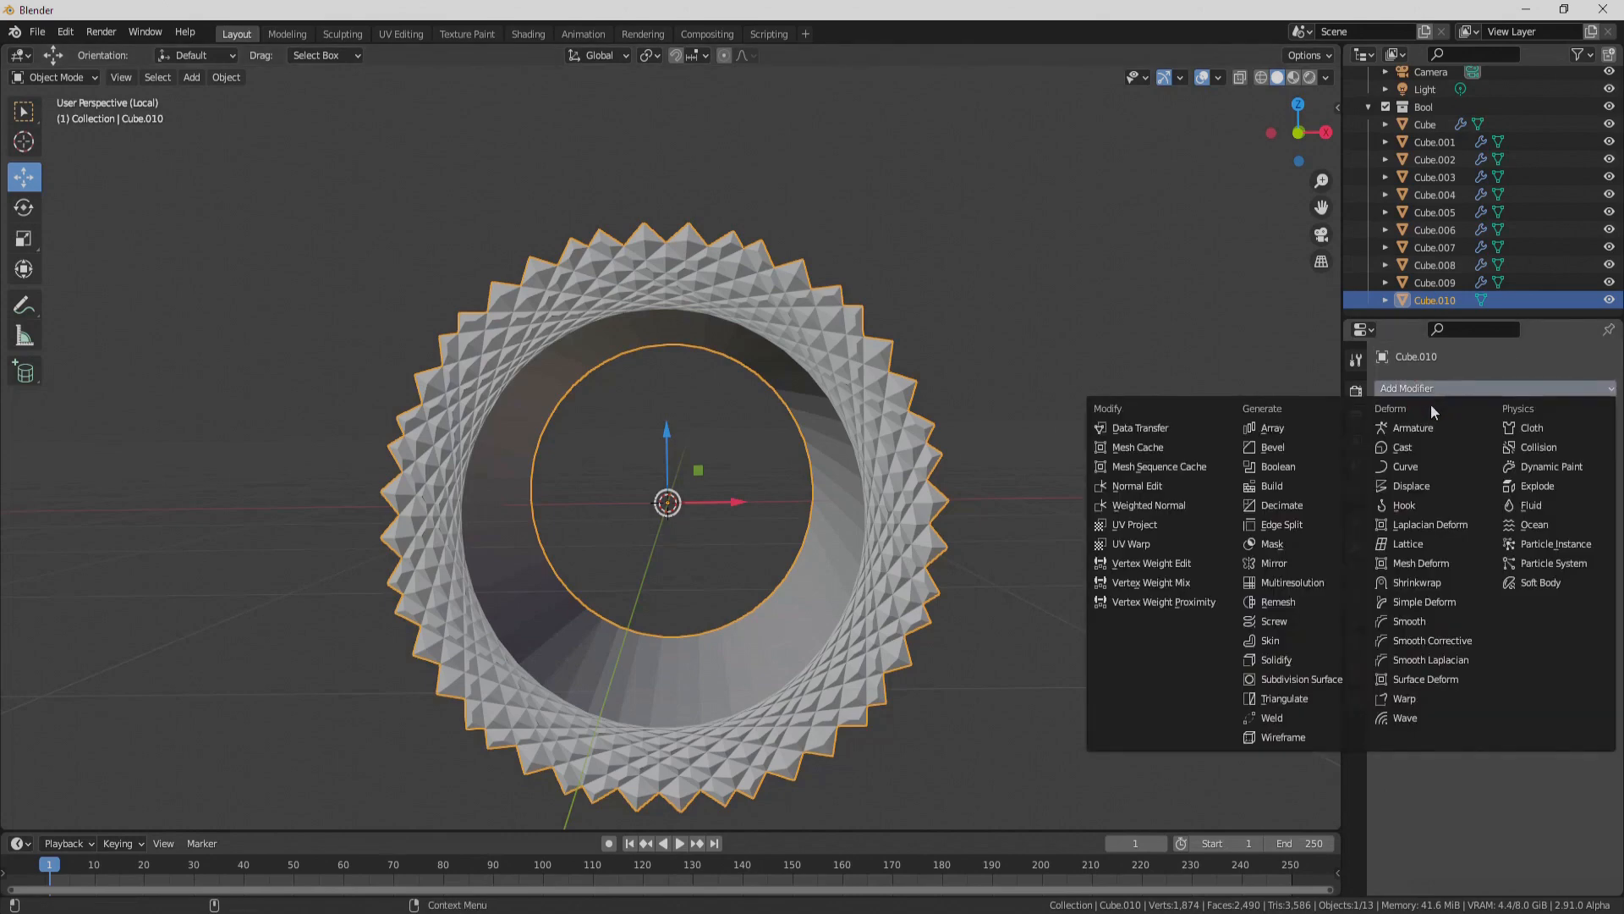
{"action": "left_click", "coordinate": [1331, 680]}
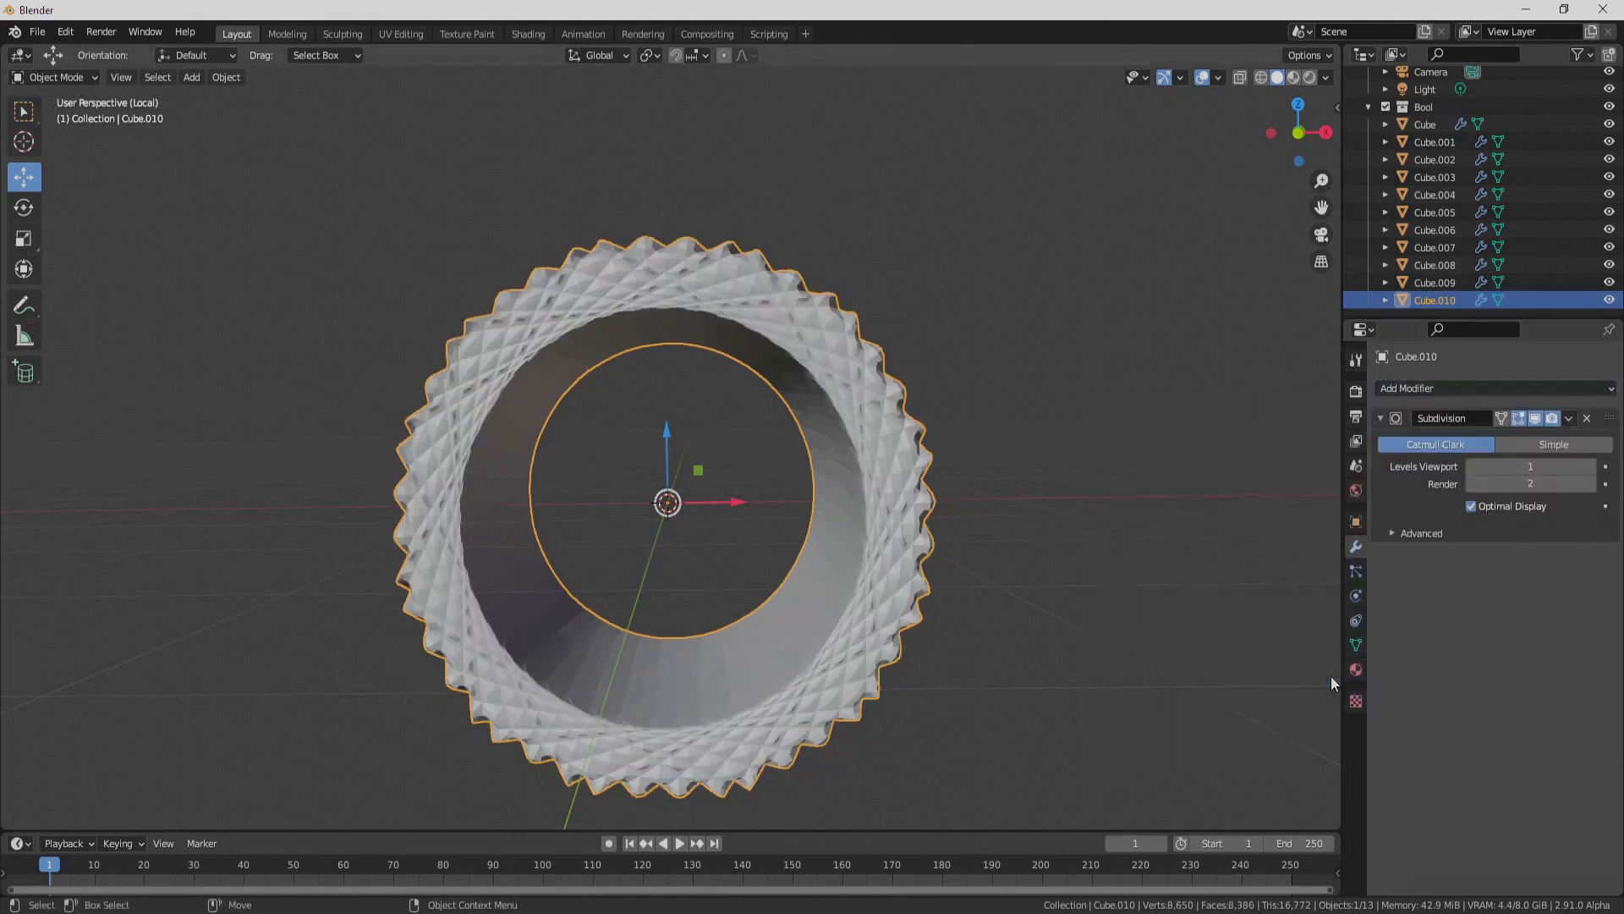
{"action": "left_click", "coordinate": [1589, 466]}
{"action": "scroll", "coordinate": [700, 321], "scroll_direction": "up", "scroll_amount": 2}
{"action": "scroll", "coordinate": [770, 490], "scroll_direction": "down", "scroll_amount": 3}
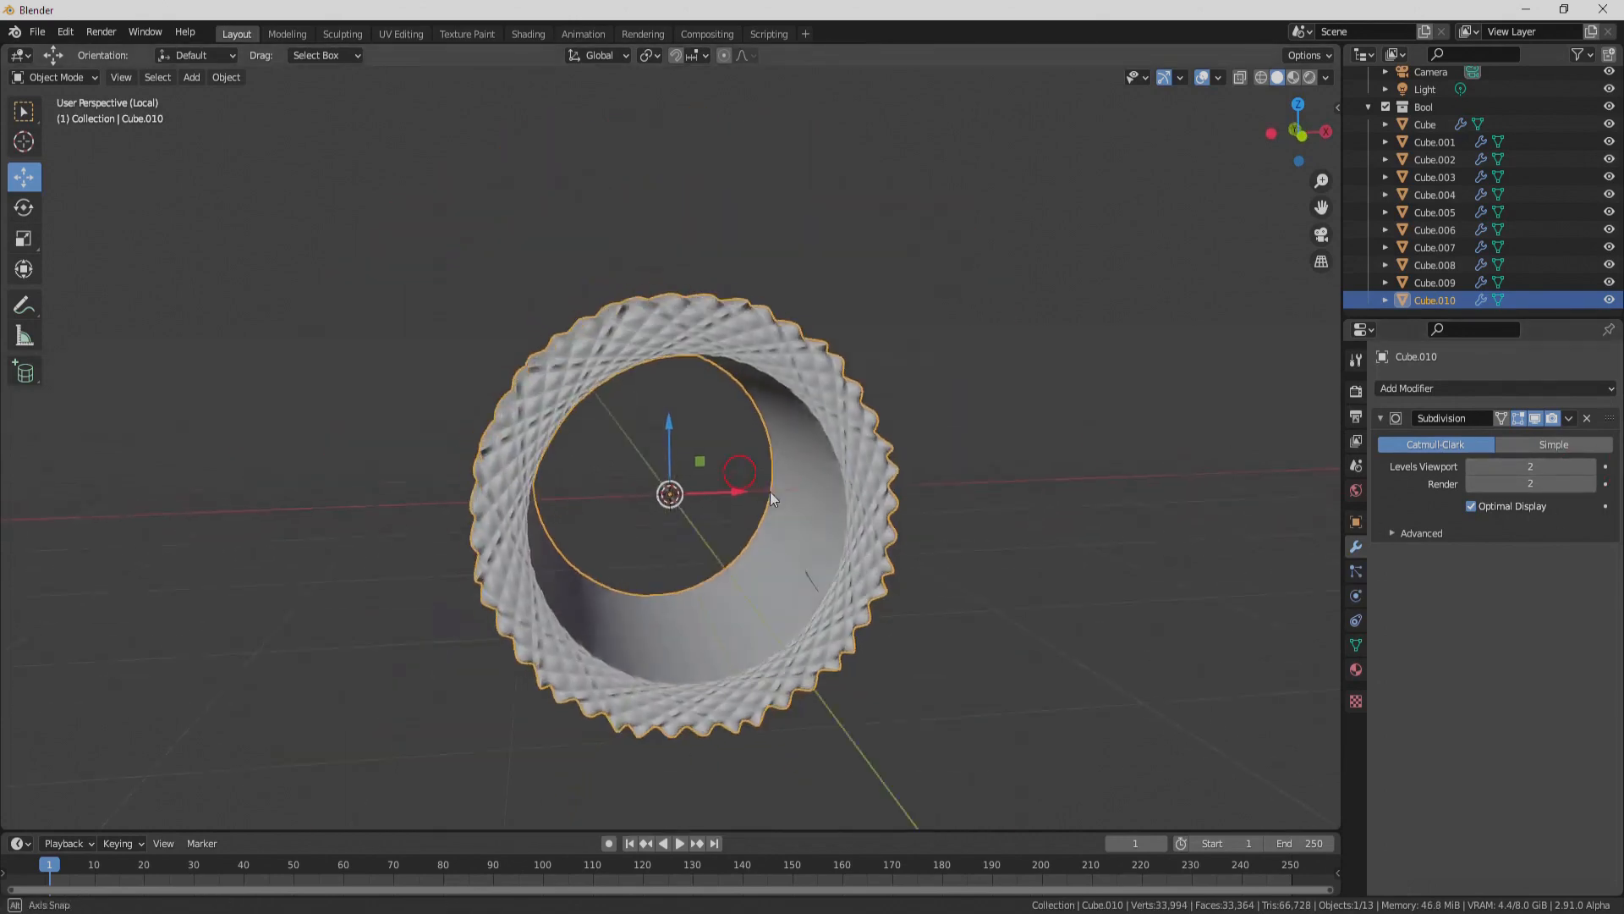
{"action": "middle_click_drag", "start_coordinate": [770, 491], "coordinate": [1117, 479]}
{"action": "left_click", "coordinate": [1587, 418]}
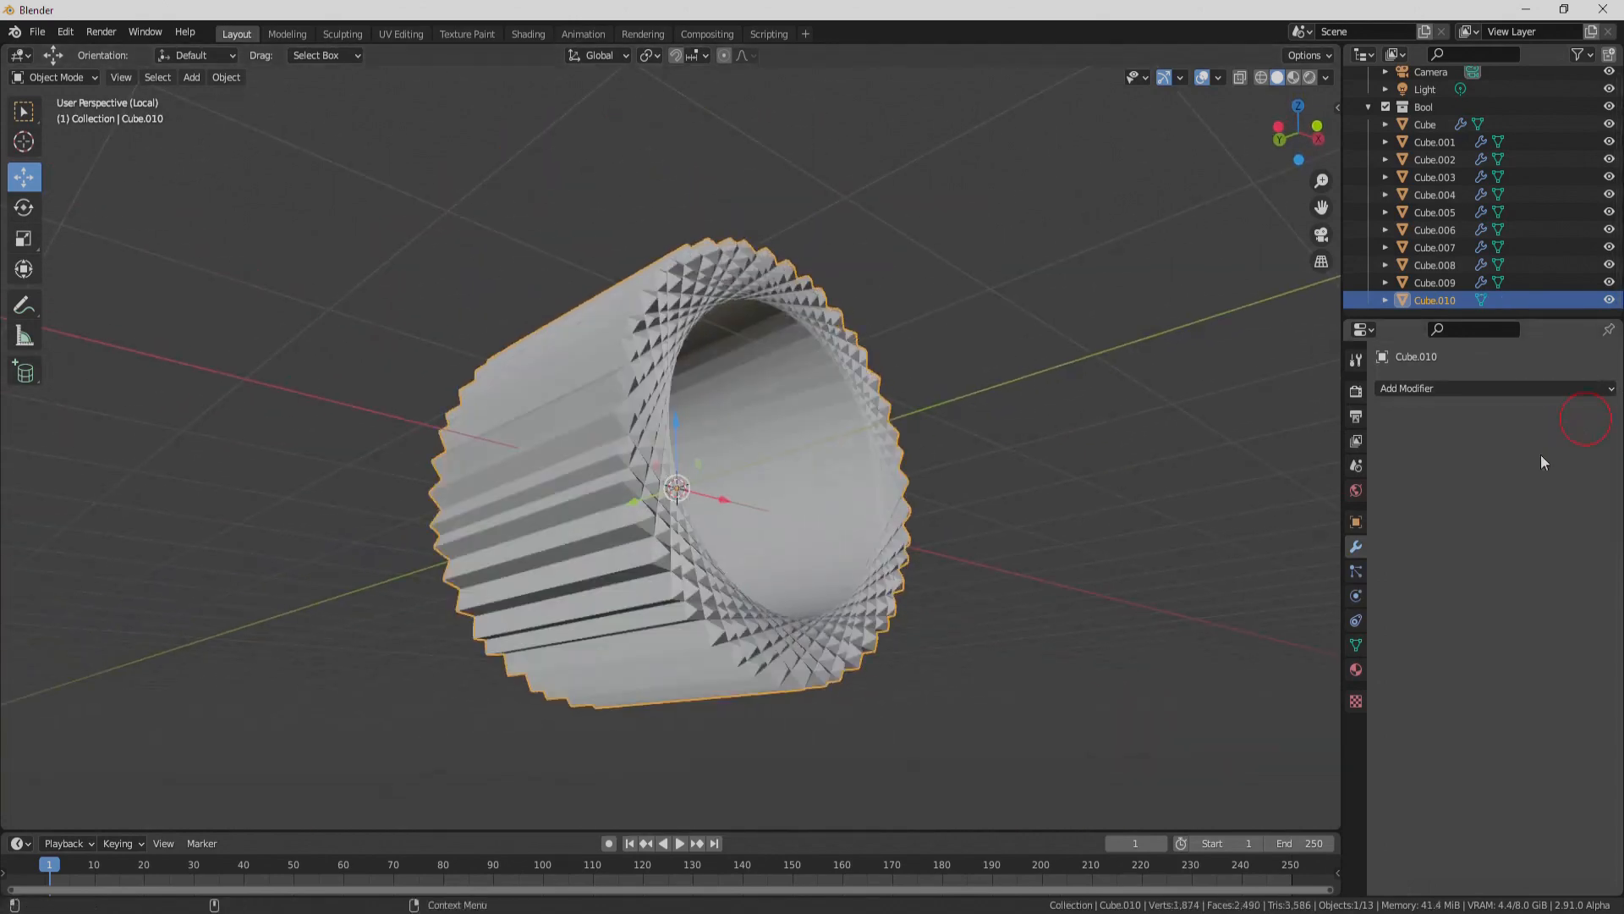
{"action": "middle_click_drag", "start_coordinate": [1015, 461], "coordinate": [891, 489]}
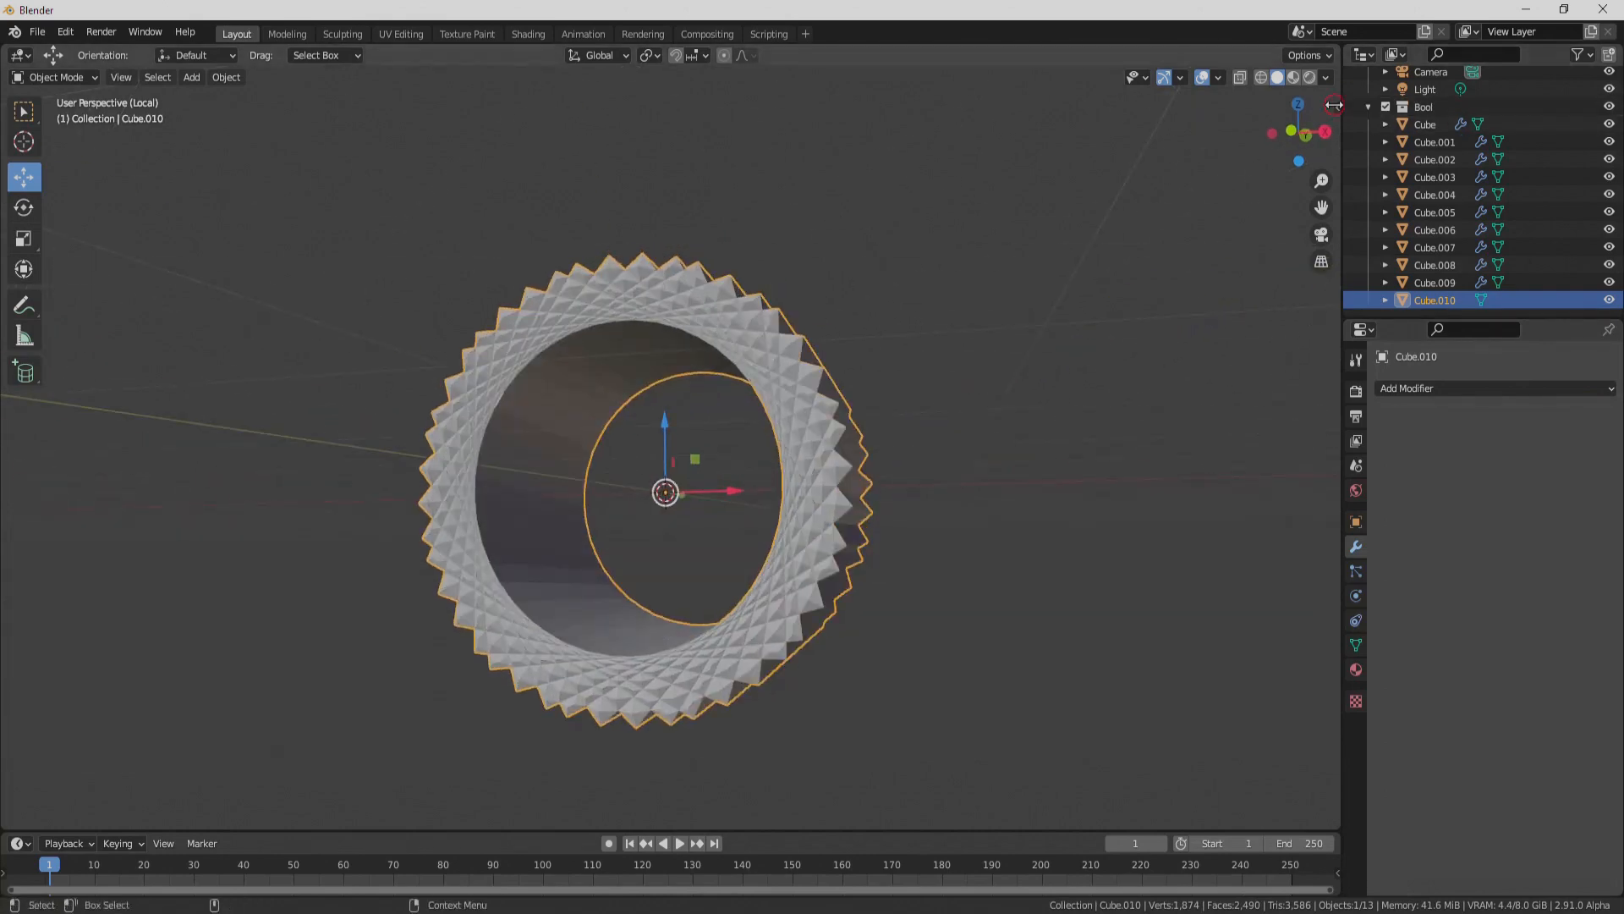
Step: Run the 3D-Print Make Manifold cleanup on the ring
{"action": "key", "text": "n"}
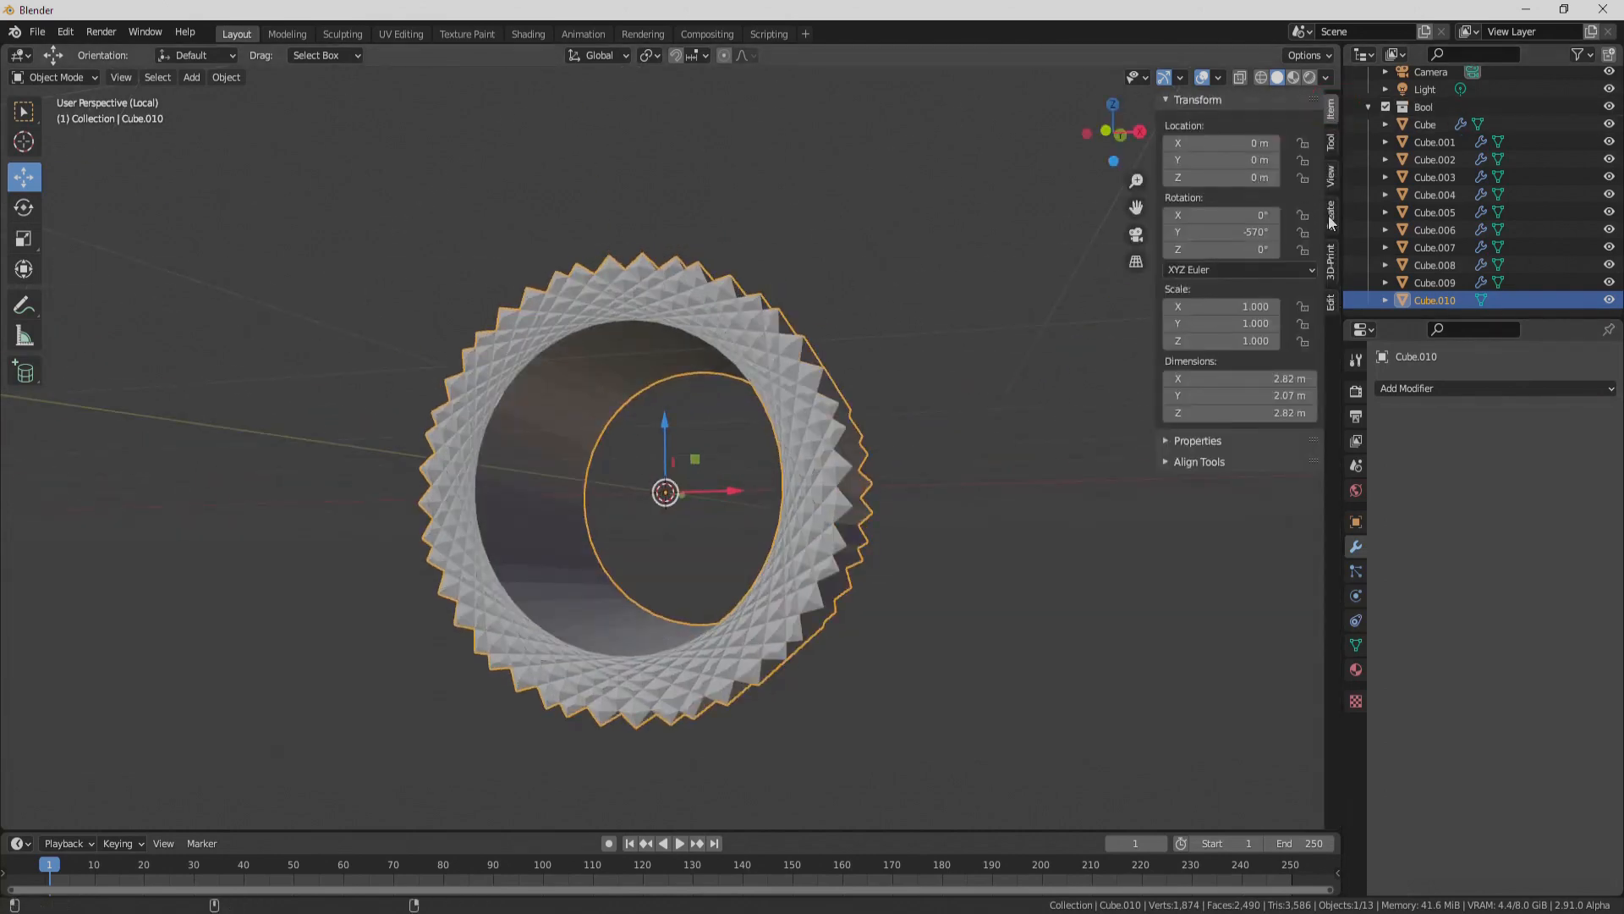
{"action": "left_click", "coordinate": [1331, 268]}
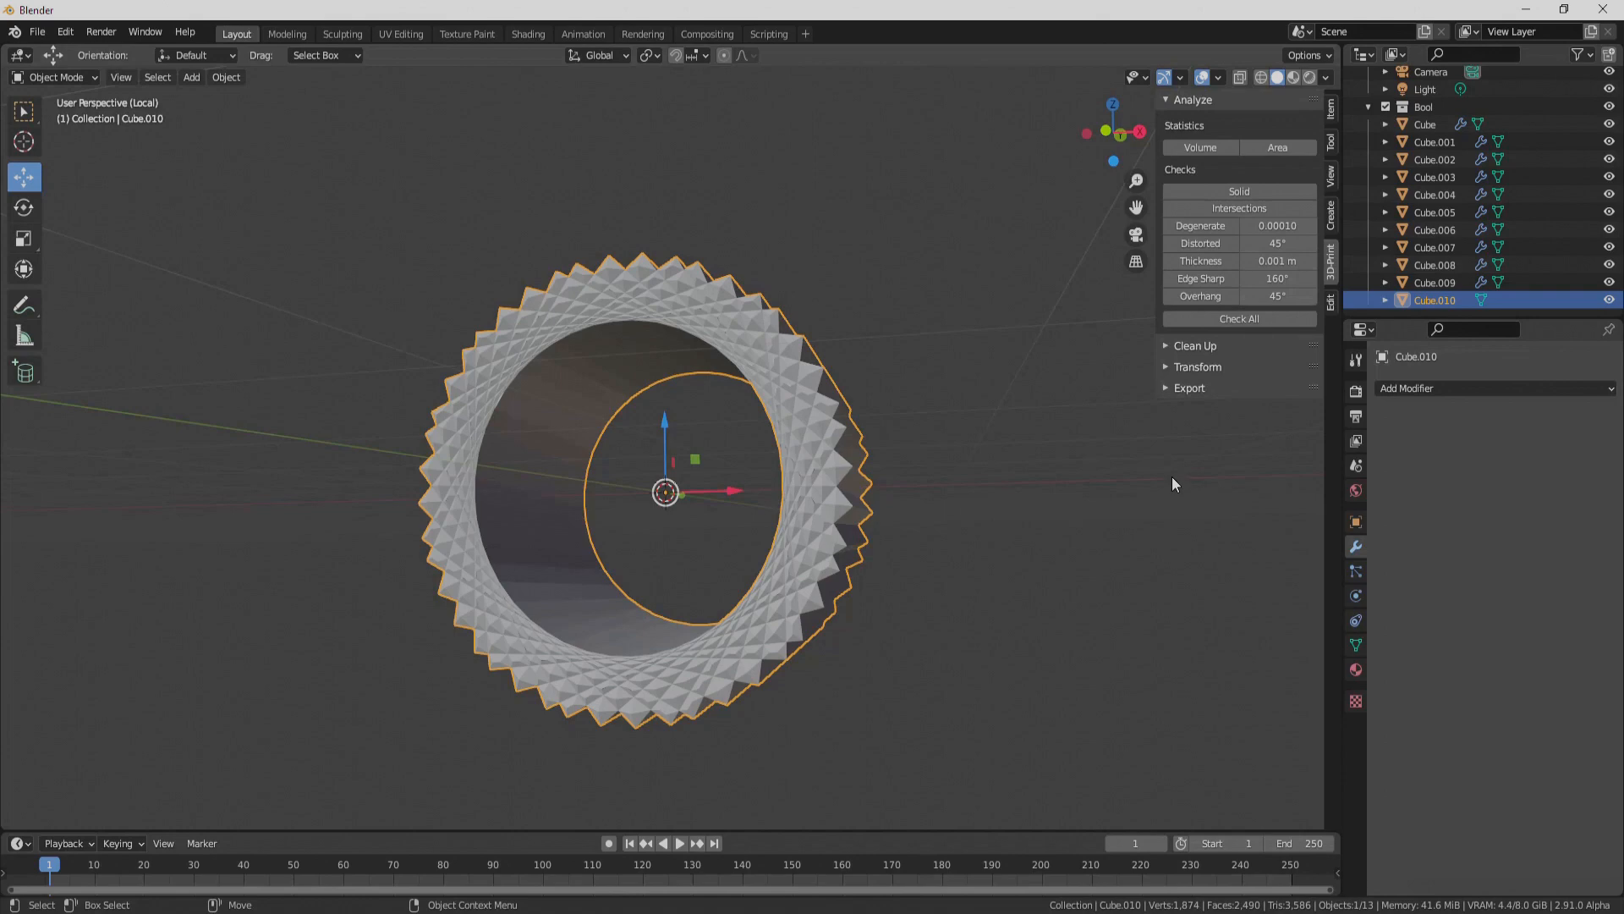
{"action": "left_click", "coordinate": [1227, 345]}
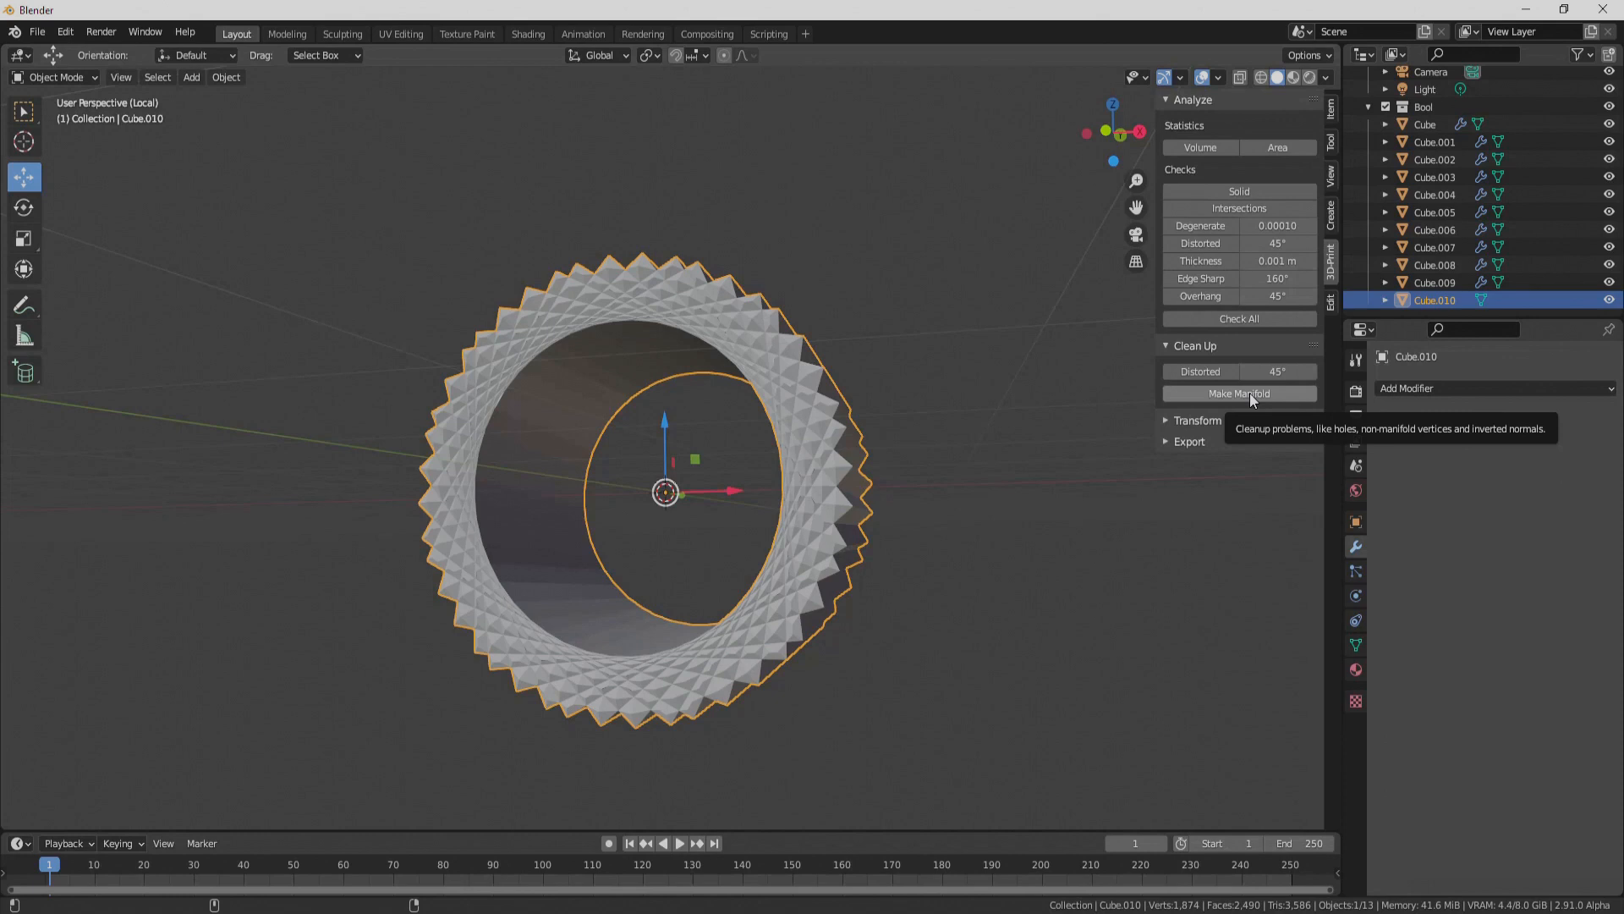
{"action": "left_click", "coordinate": [1250, 393]}
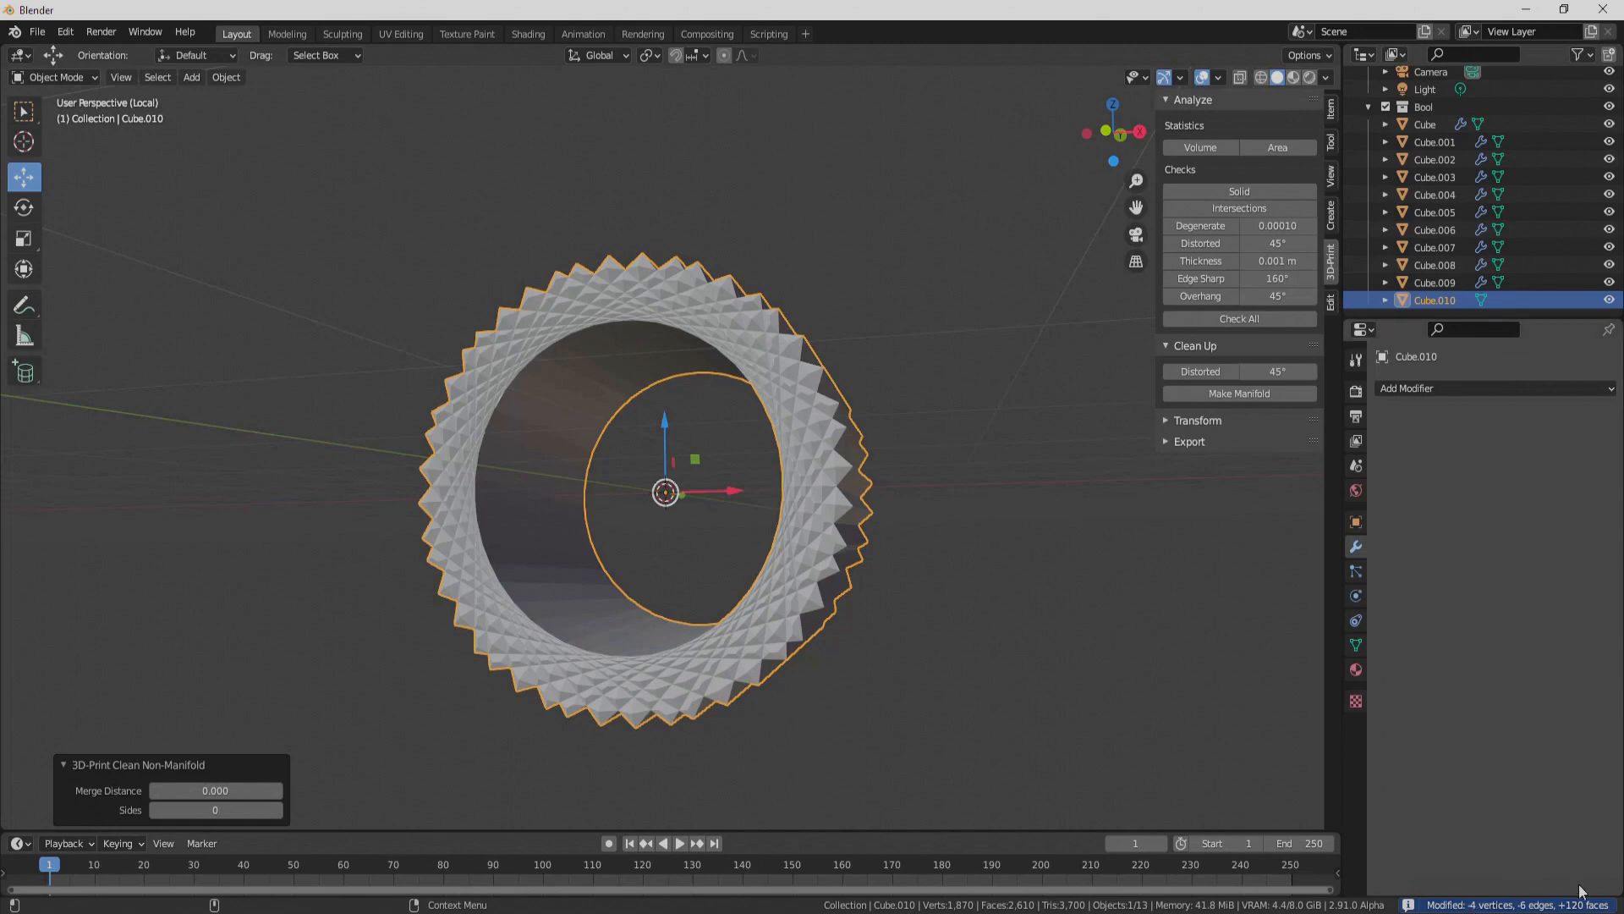
{"action": "scroll", "coordinate": [688, 419], "scroll_direction": "up", "scroll_amount": 1}
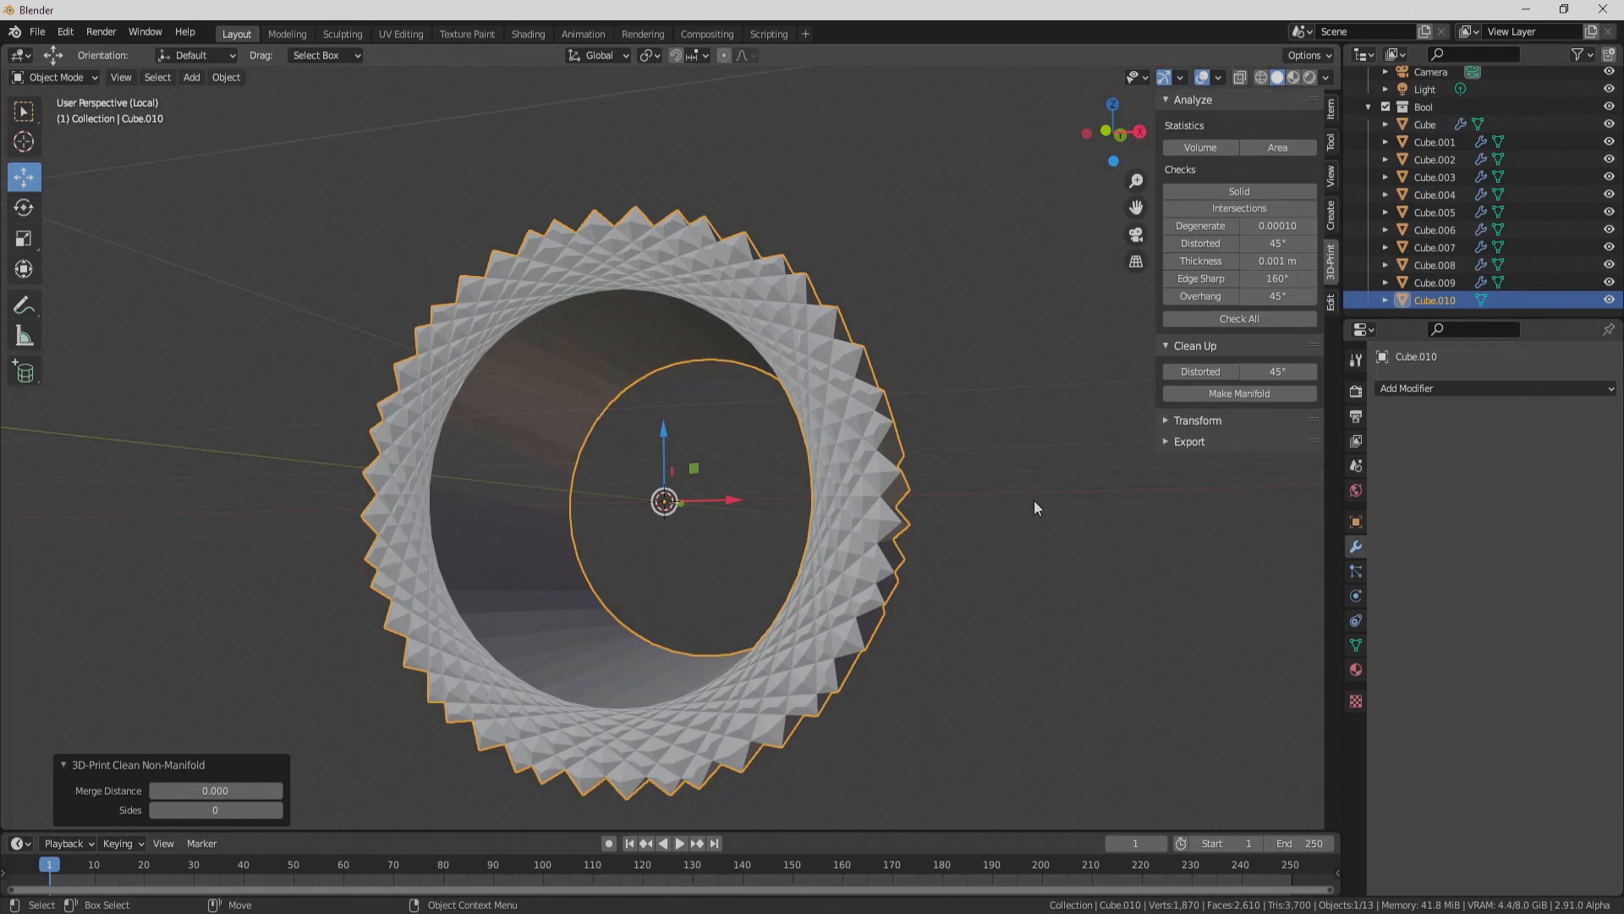
Step: Repeat the Make Manifold cleanup on the ring and clean distorted faces with a 45° angle
{"action": "left_click", "coordinate": [1235, 392]}
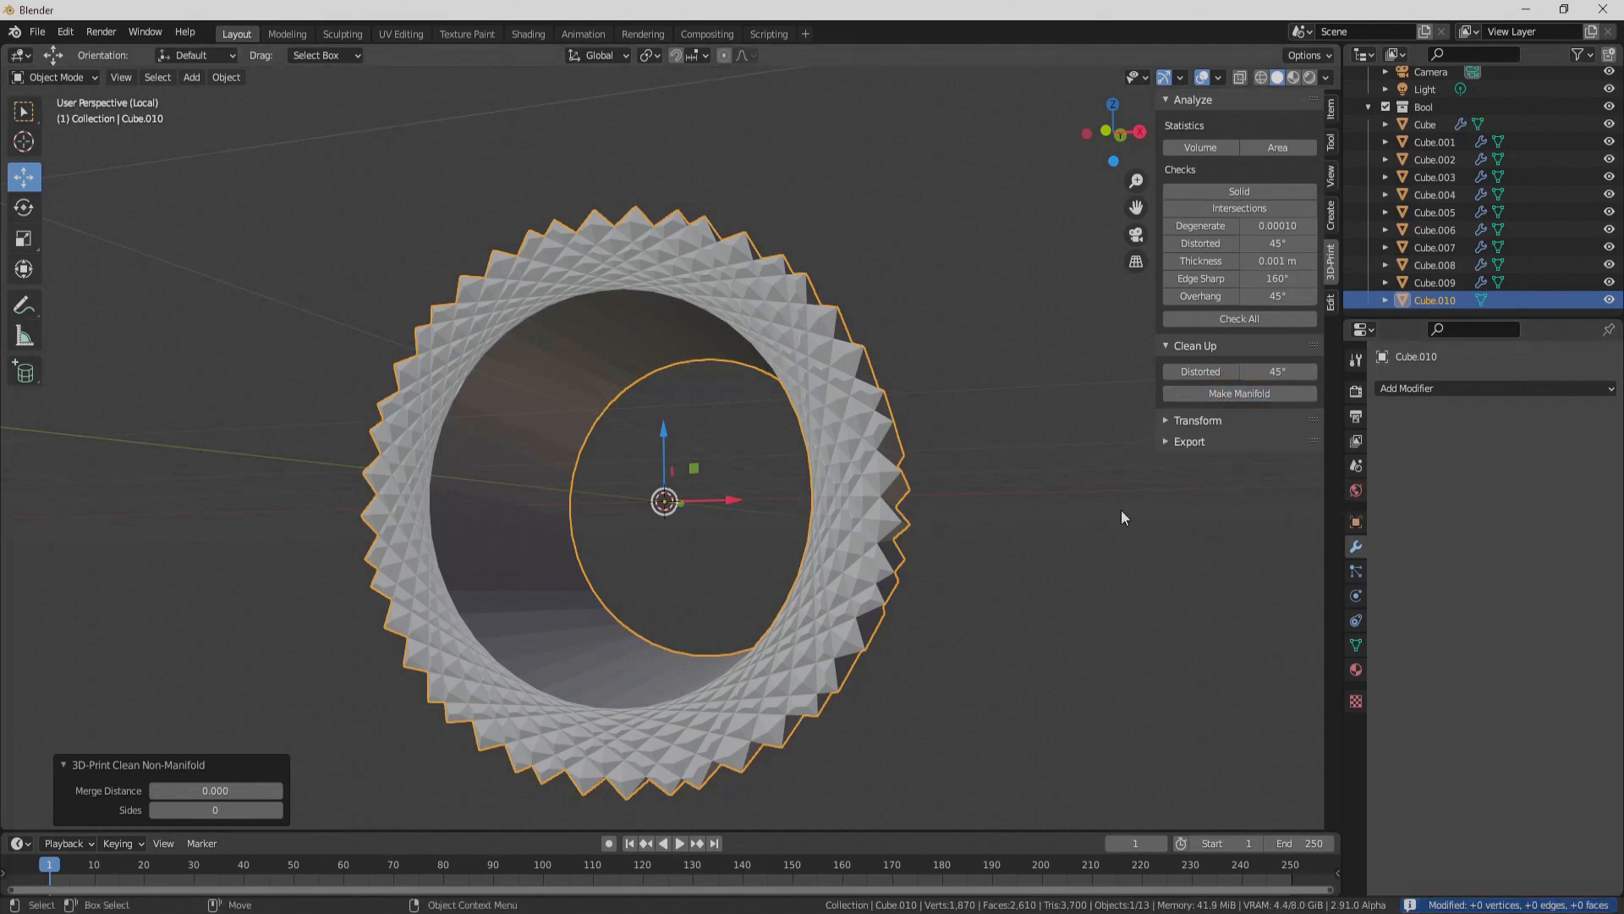
{"action": "left_click", "coordinate": [1210, 377]}
{"action": "left_click", "coordinate": [1273, 372]}
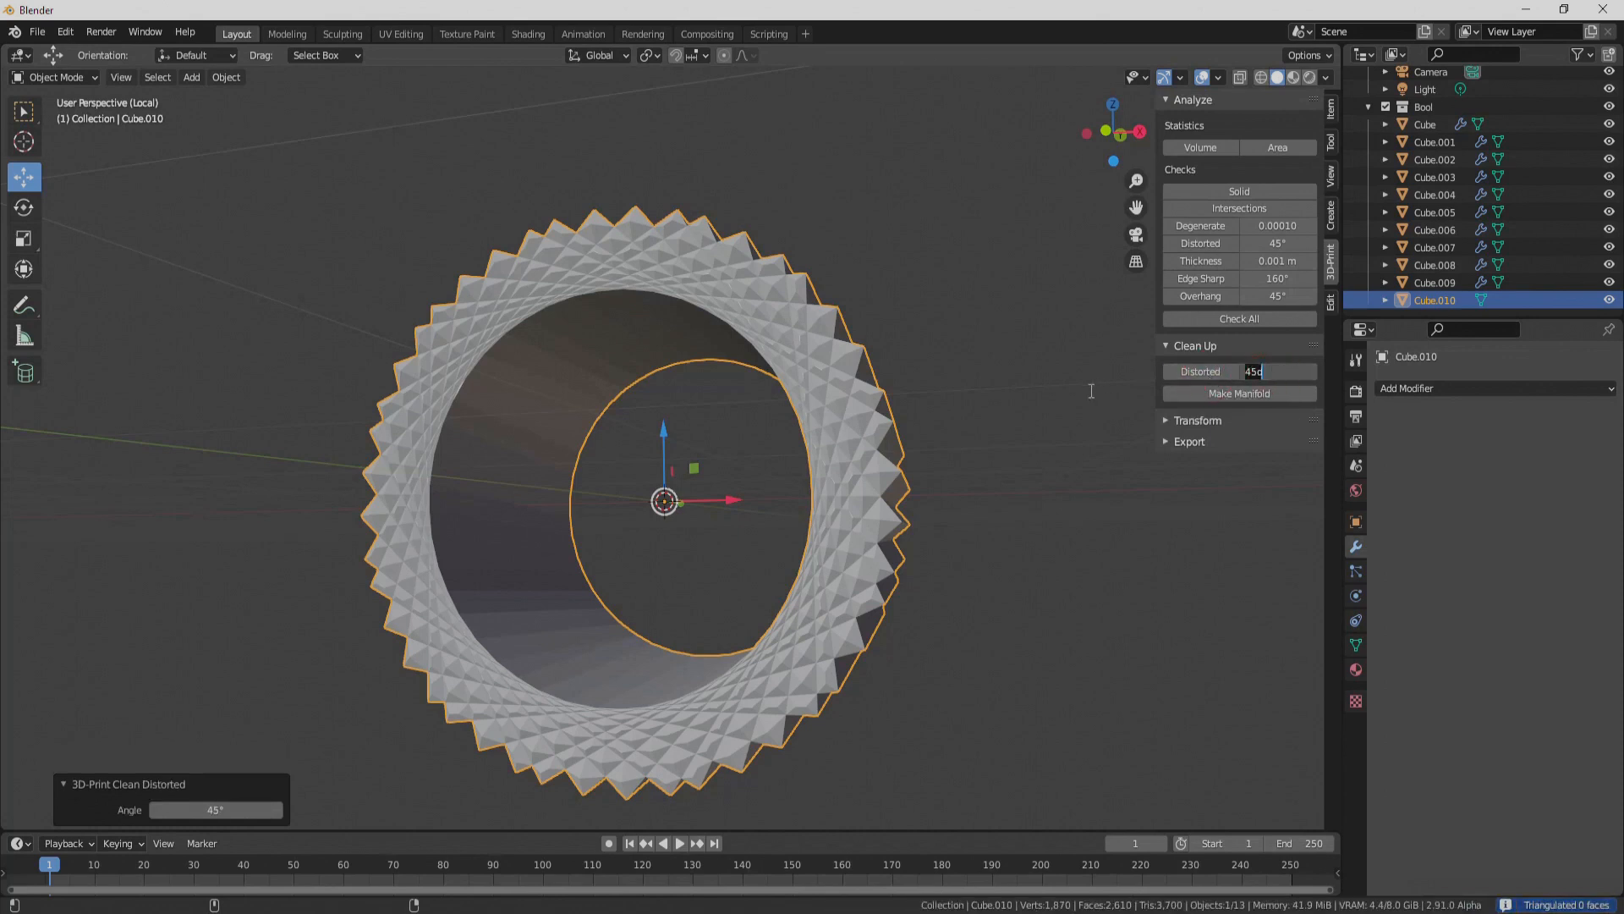
{"action": "key", "text": "Return"}
{"action": "left_click", "coordinate": [1235, 393]}
{"action": "left_click", "coordinate": [1221, 420]}
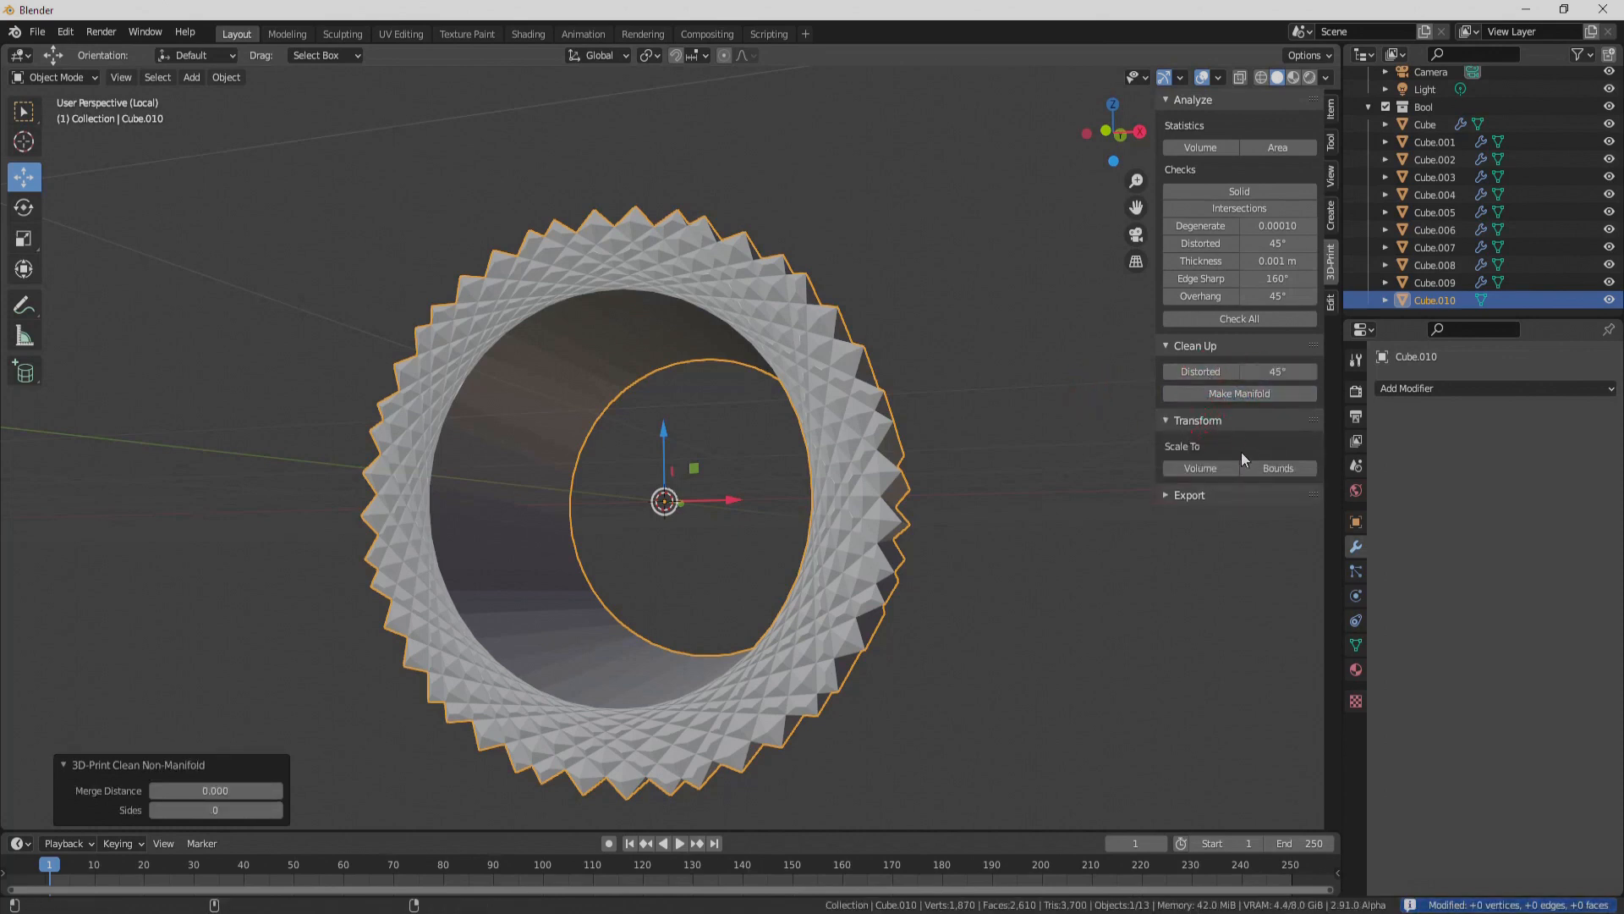
Step: Rotate the ring 90° about the global X axis so that it stands upright
{"action": "scroll", "coordinate": [620, 465], "scroll_direction": "down", "scroll_amount": 4}
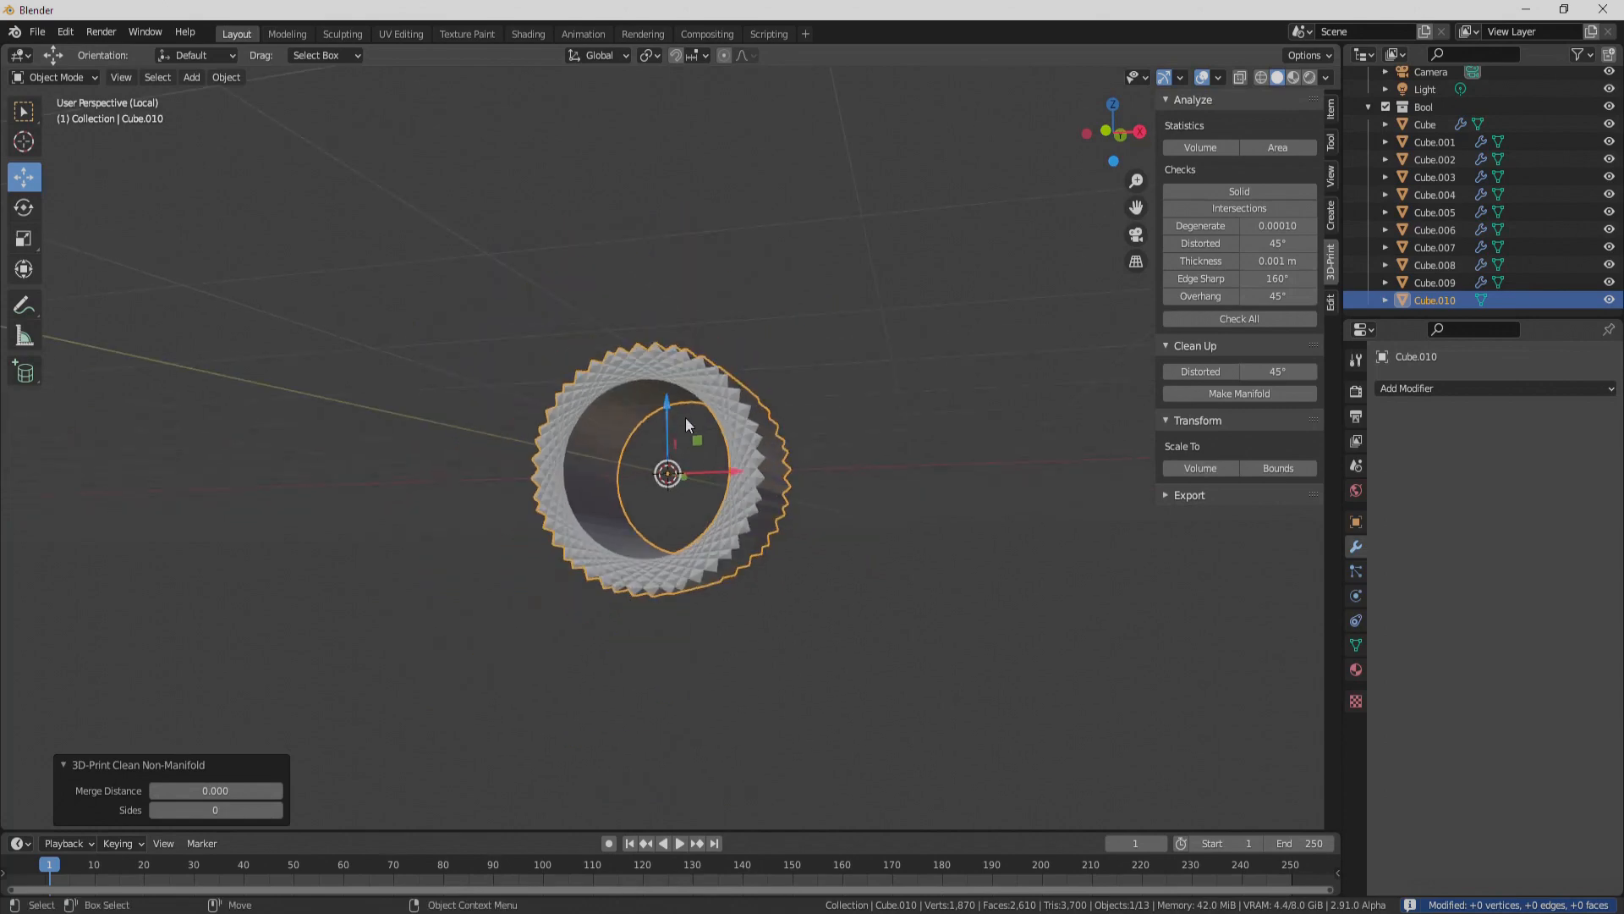
{"action": "middle_click_drag", "start_coordinate": [685, 418], "coordinate": [729, 462]}
{"action": "key", "text": "shift+space"}
{"action": "key", "text": "r"}
{"action": "left_click_drag", "start_coordinate": [665, 464], "coordinate": [701, 421]}
{"action": "middle_click_drag", "start_coordinate": [701, 421], "coordinate": [662, 429]}
{"action": "key", "text": "r"}
{"action": "key", "text": "r"}
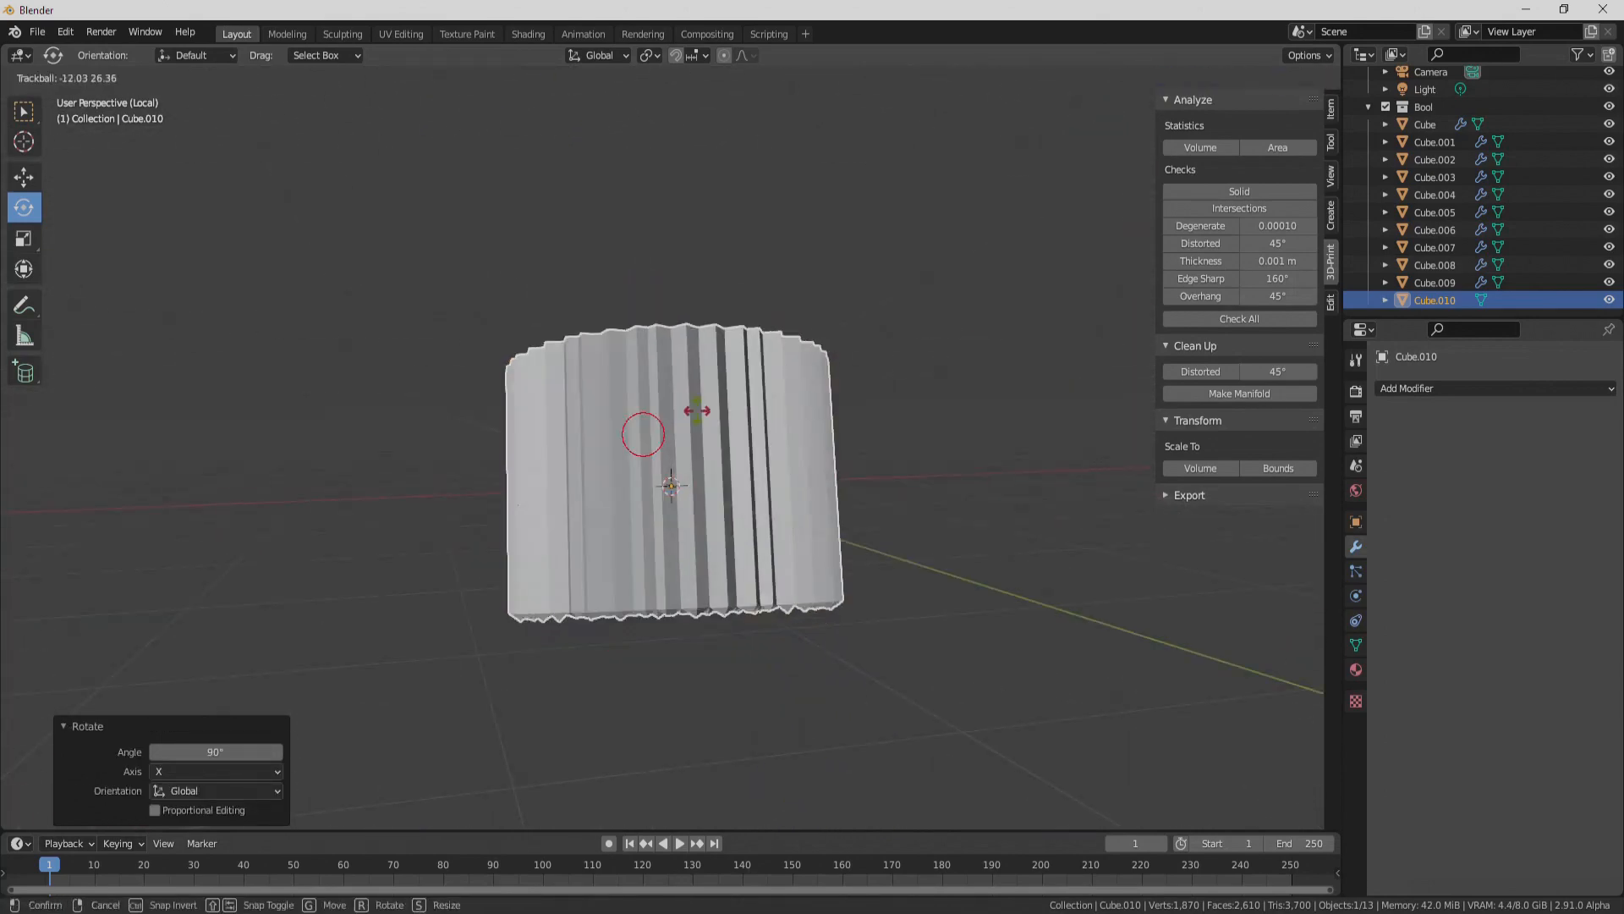
{"action": "key", "text": "Escape"}
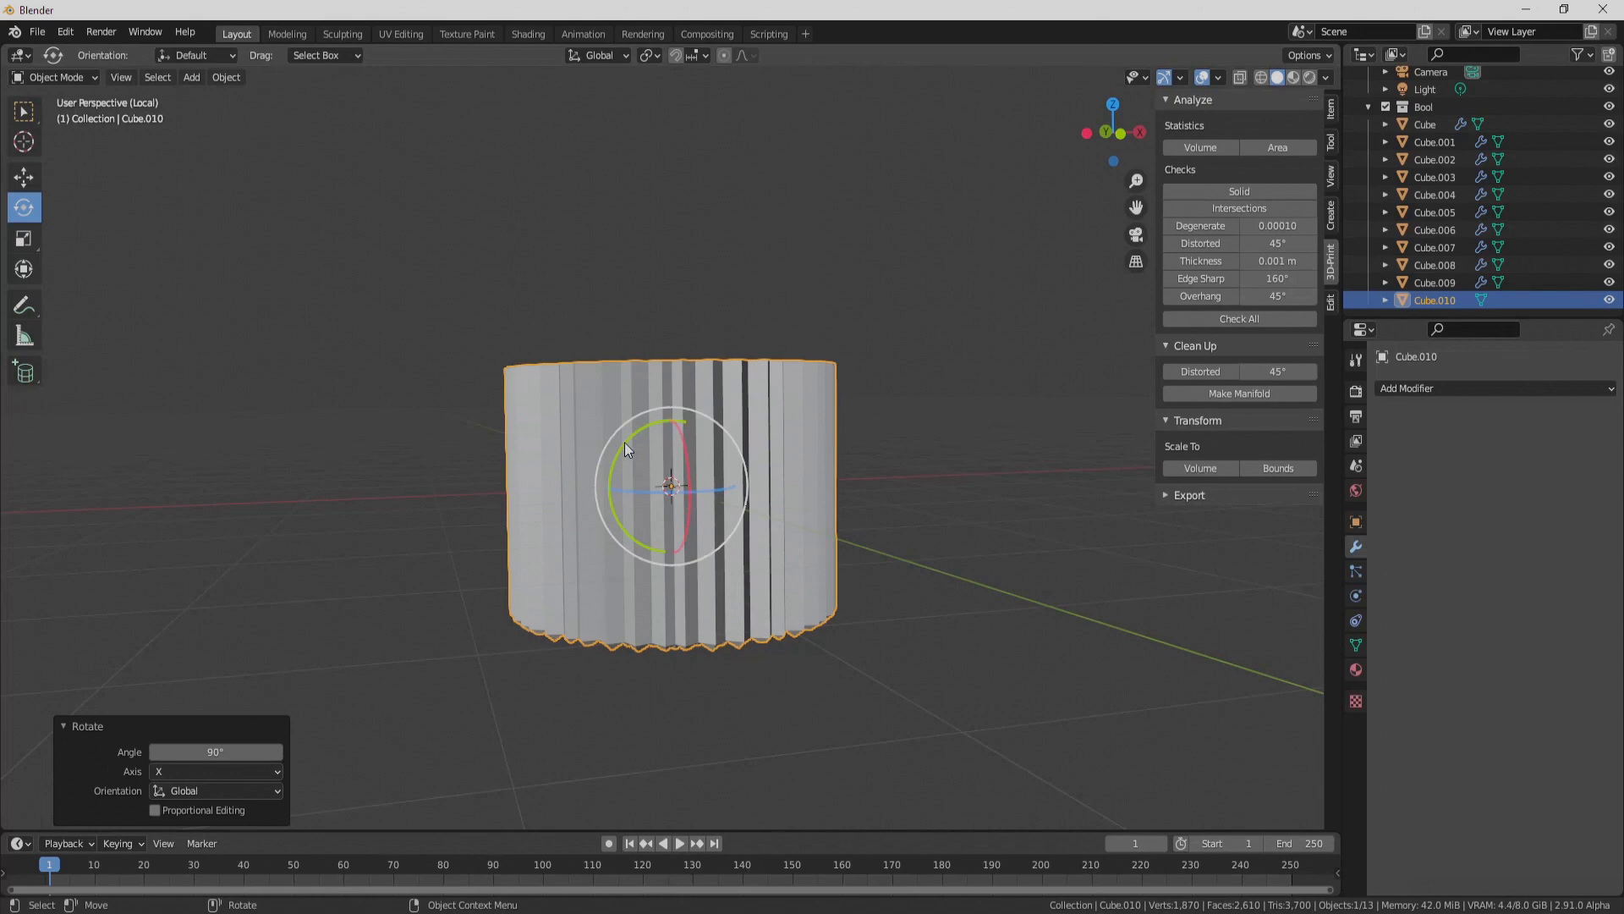
Step: Rotate the ring 180° about the global Y axis so the spiked end faces up
{"action": "type", "text": "ry180"}
{"action": "key", "text": "Return"}
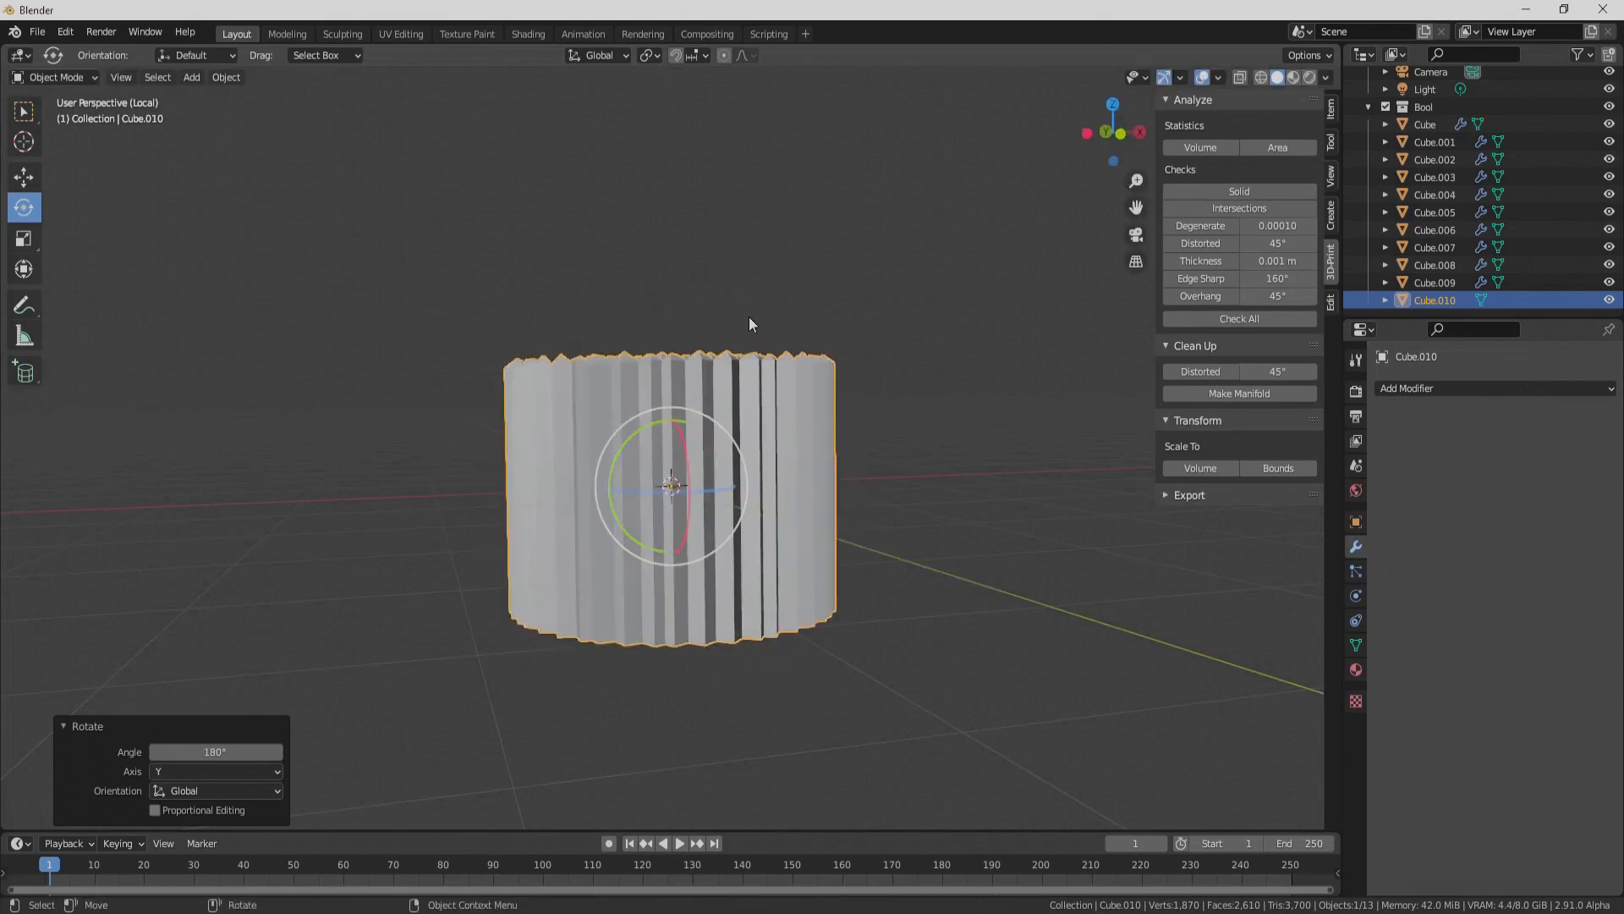
{"action": "middle_click_drag", "start_coordinate": [749, 316], "coordinate": [781, 317]}
{"action": "scroll", "coordinate": [781, 317], "scroll_direction": "up", "scroll_amount": 4}
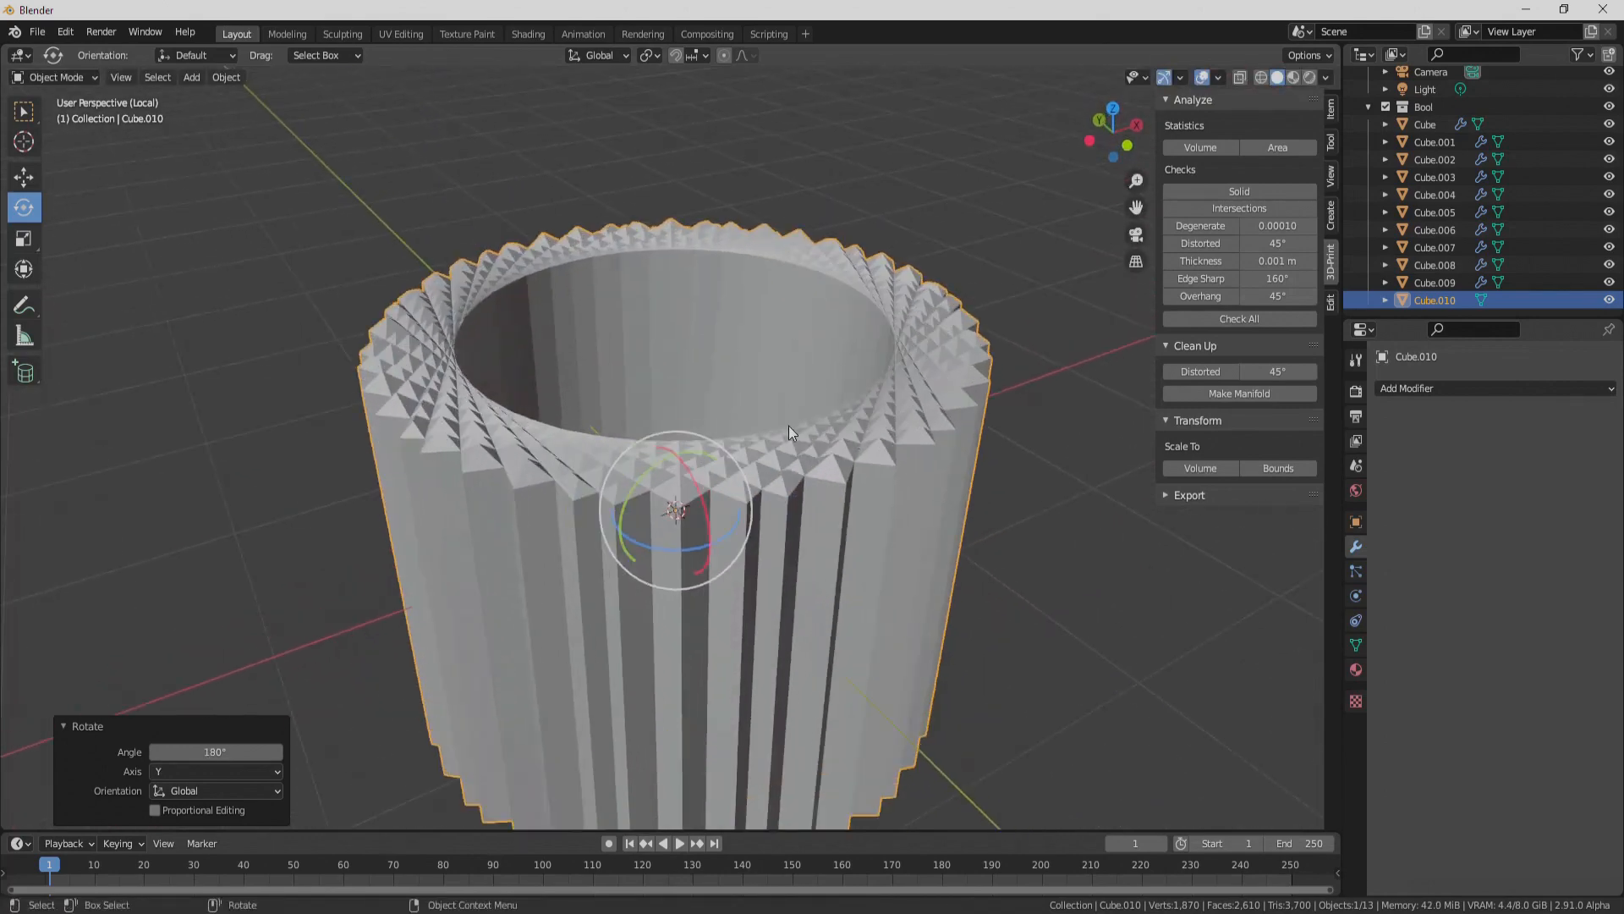